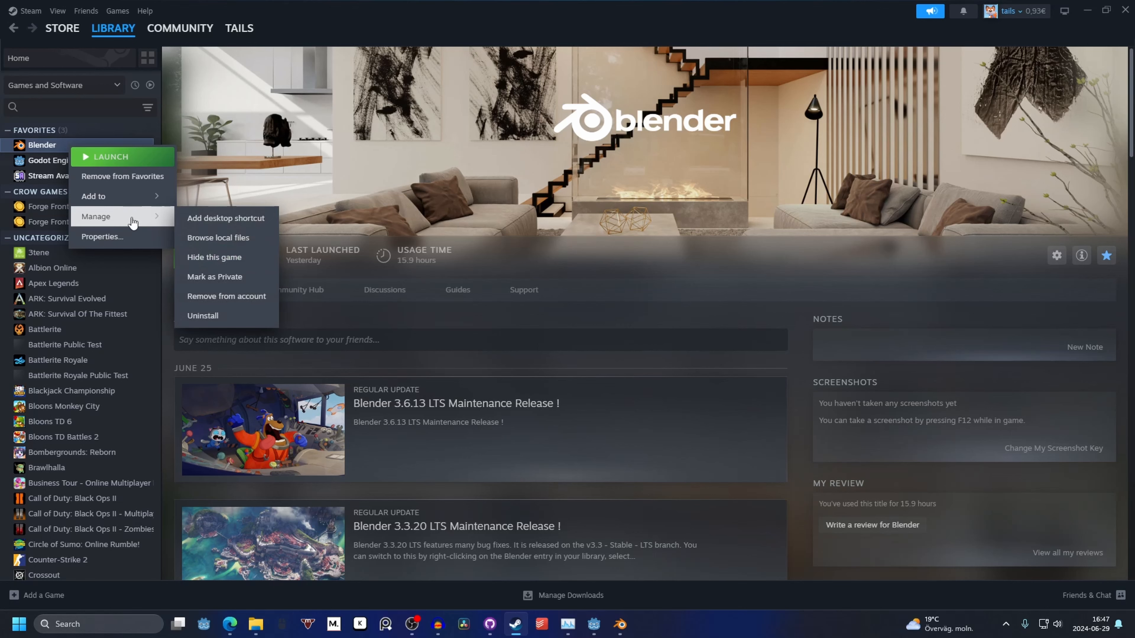
- Browse Blender's local files from the Steam library and copy the install folder's path
click(253, 239)
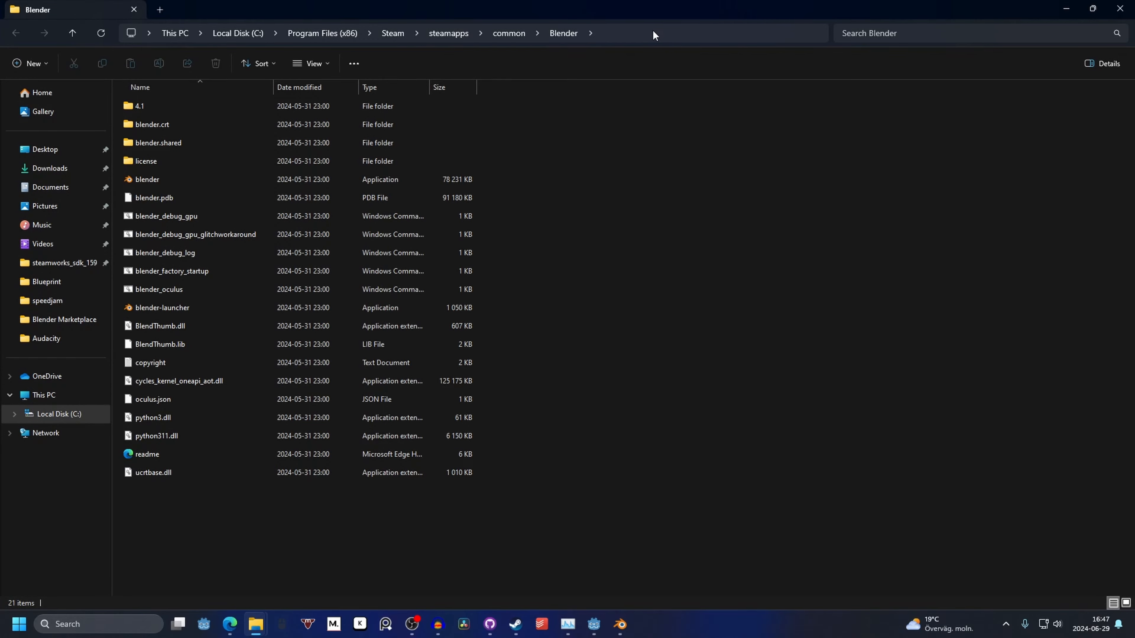
click(653, 31)
key(ctrl+c)
- Switch to Godot and filter the editor settings for "blender" to show the FileSystem Import options
key(alt+Tab)
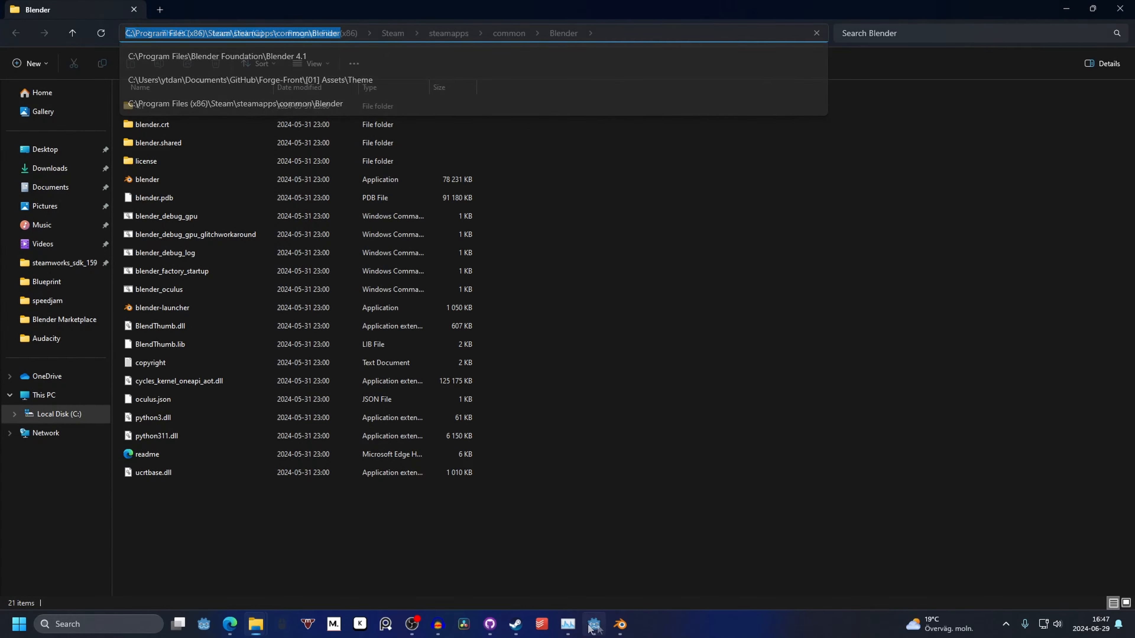
click(125, 26)
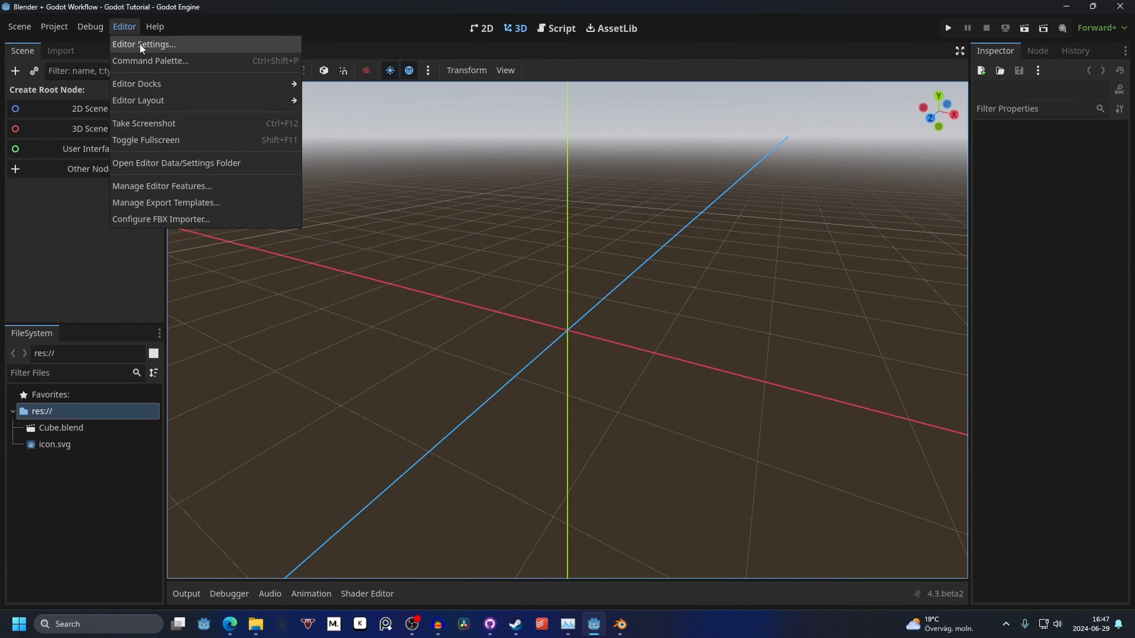
click(193, 44)
text(blender)
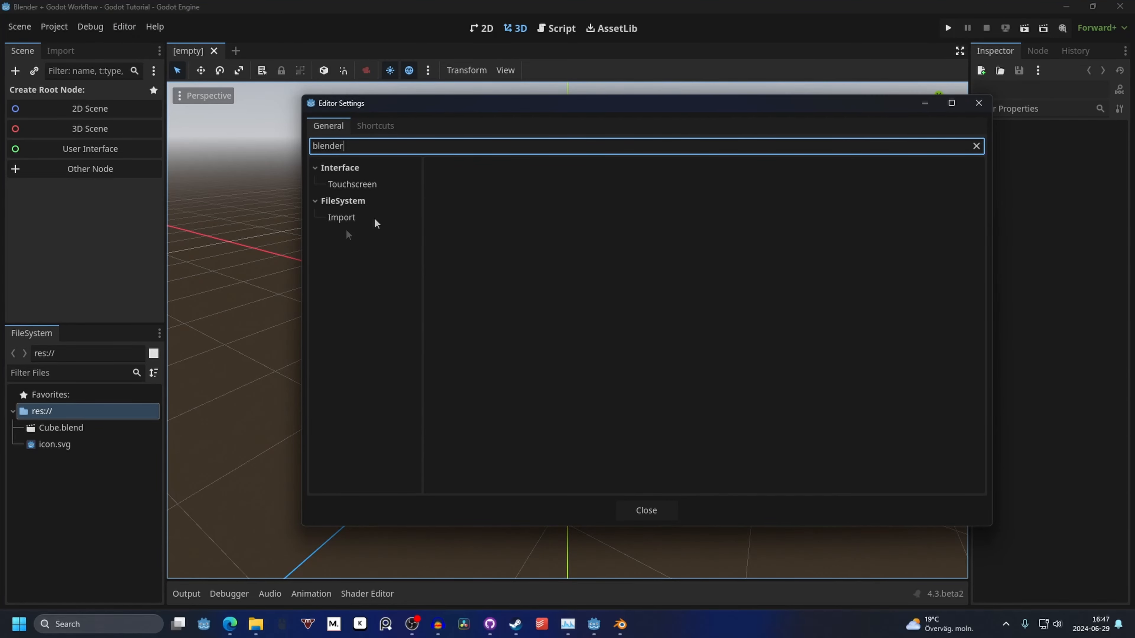
click(375, 219)
- Set the Blender Path to blender.exe in the copied Steam install folder, and save and restart the editor
click(971, 185)
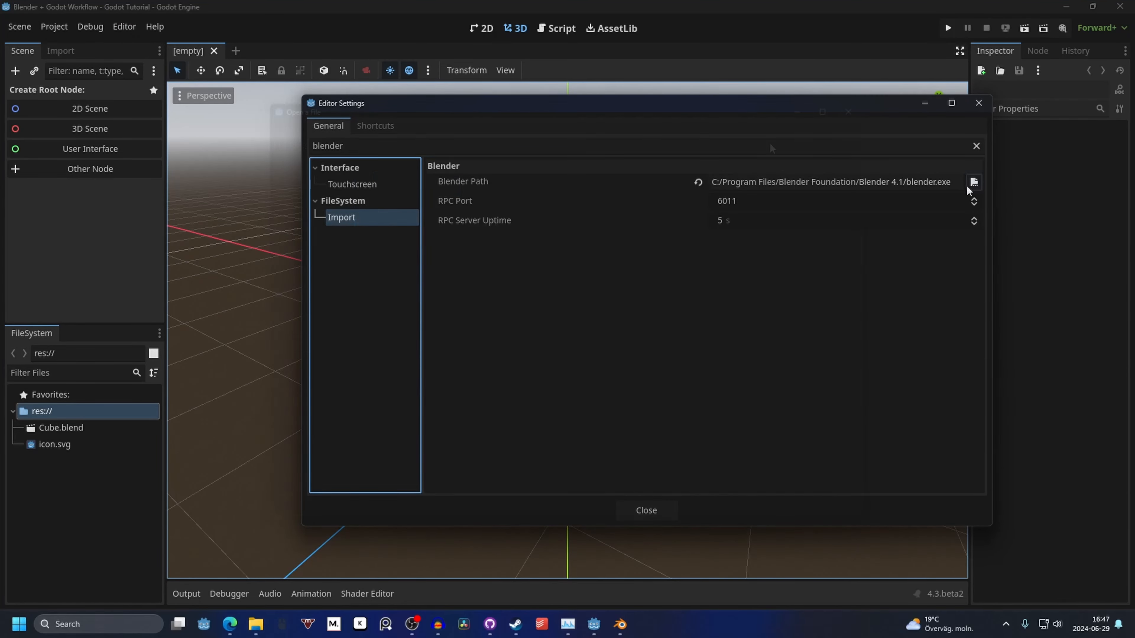
click(597, 128)
key(ctrl+a)
key(ctrl+v)
key(Return)
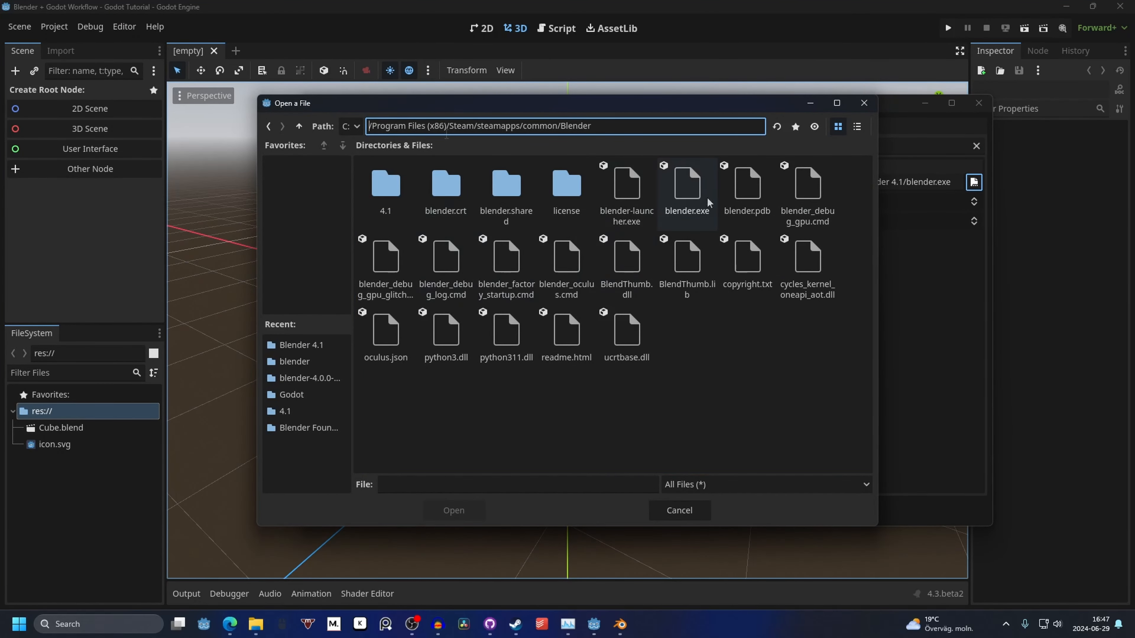
click(695, 181)
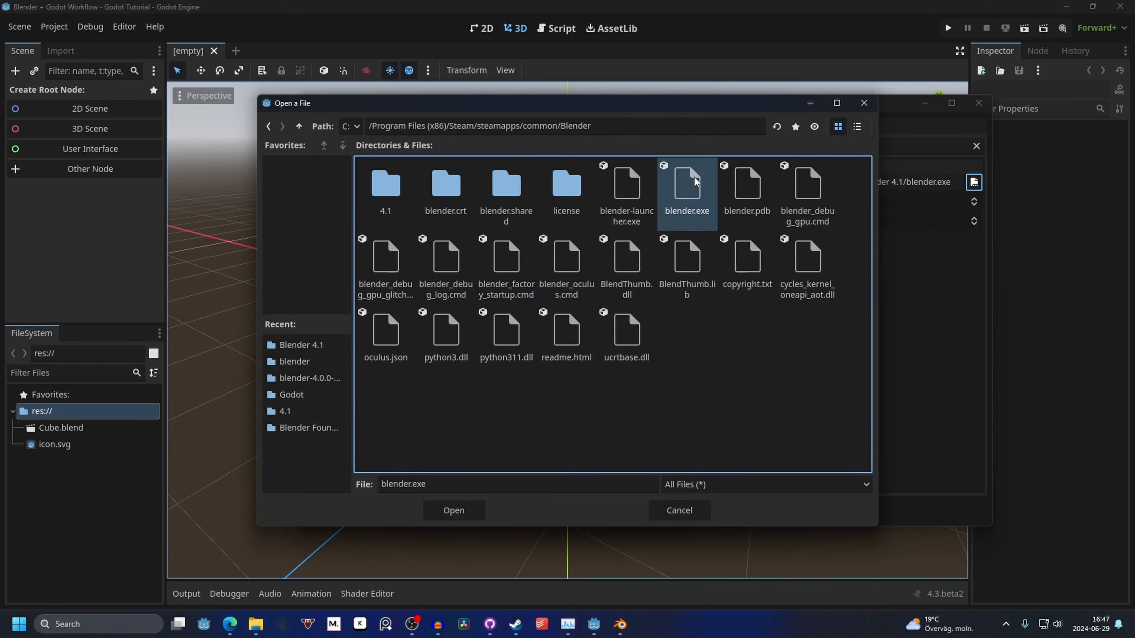
click(453, 511)
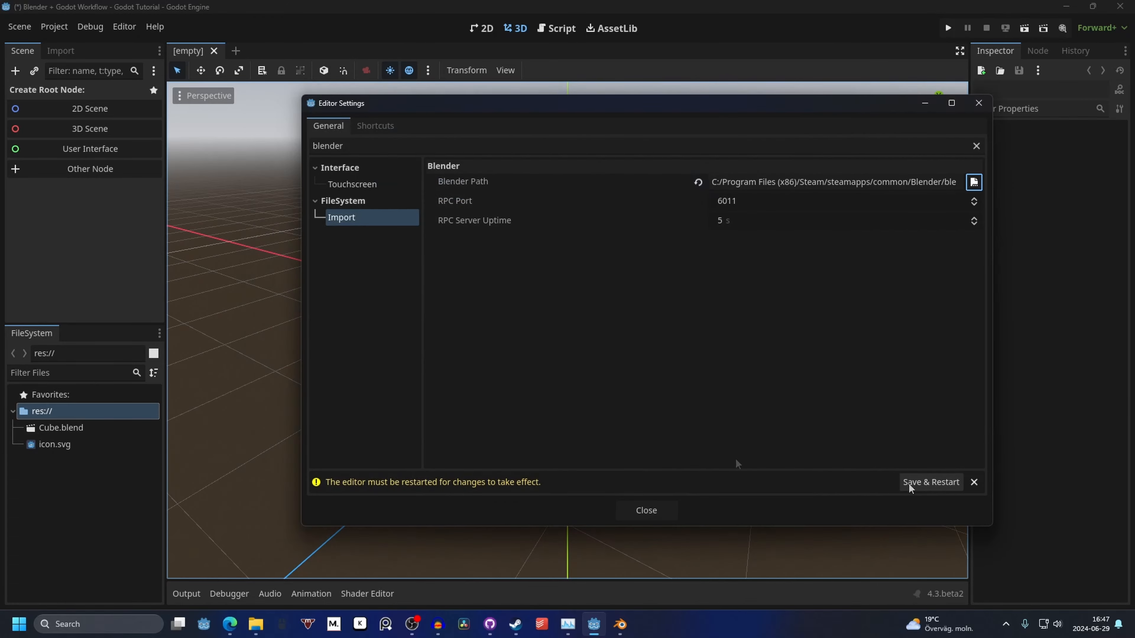
click(917, 482)
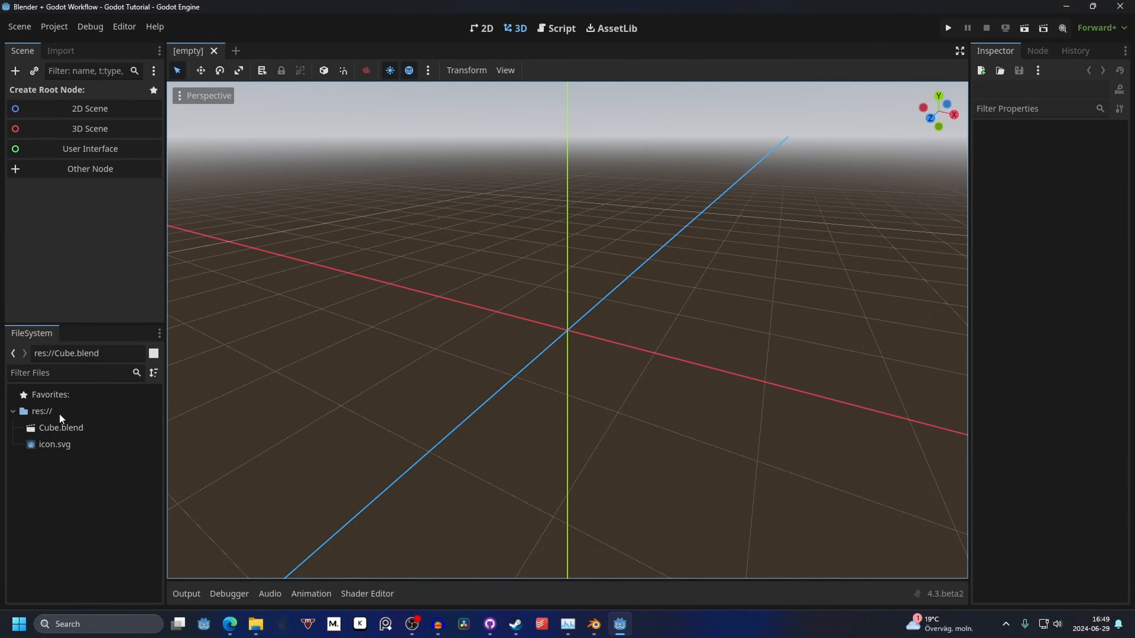
- Create a folder named Blender in the project's res:// root
right_click(54, 484)
click(91, 492)
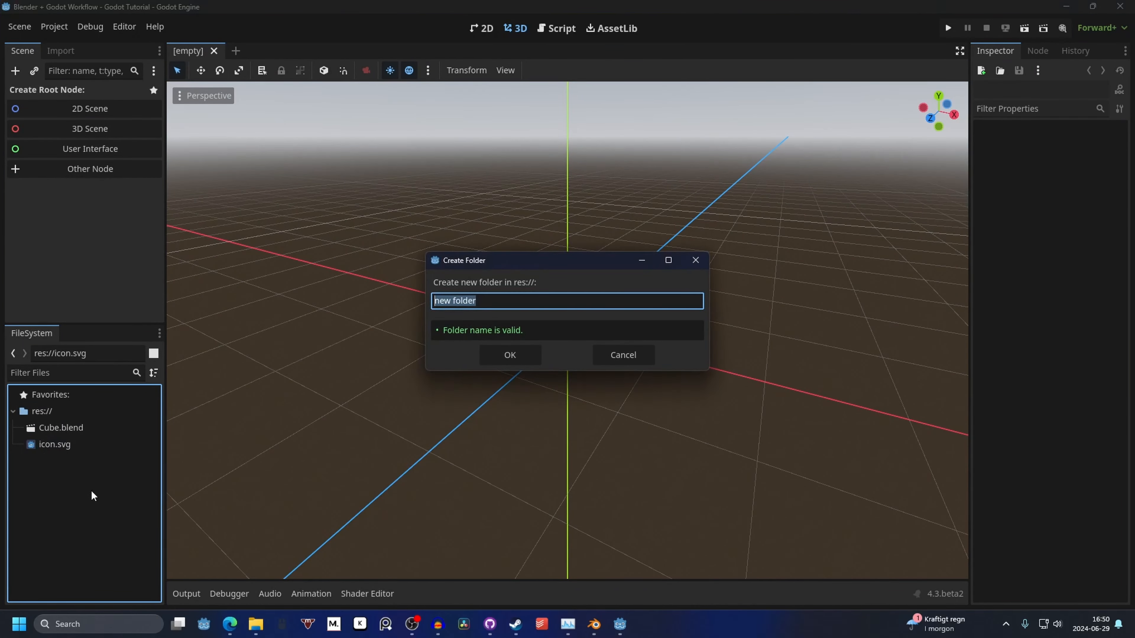
text(Blender)
key(Return)
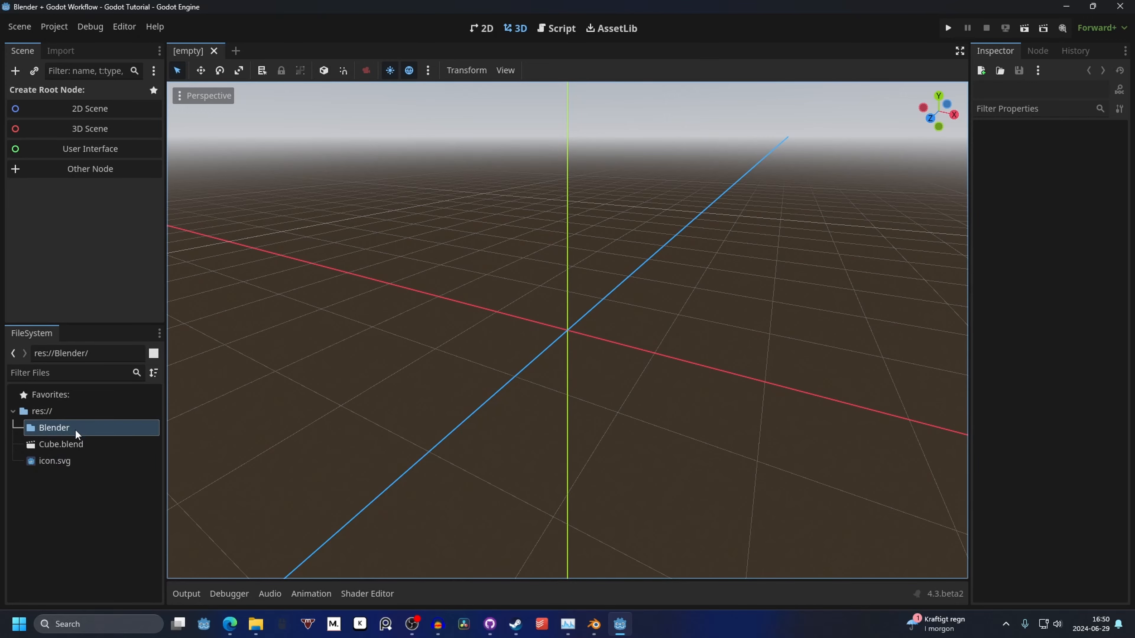
- Show the project's Blender folder in the file manager, copy its path and minimize the window
right_click(76, 429)
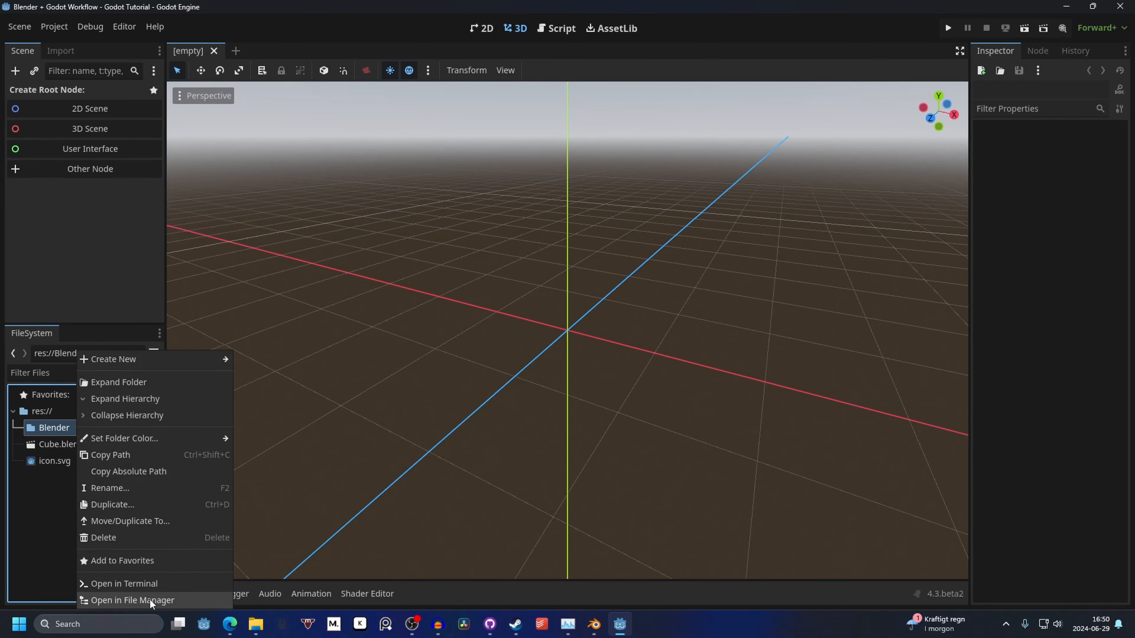
click(168, 601)
click(775, 31)
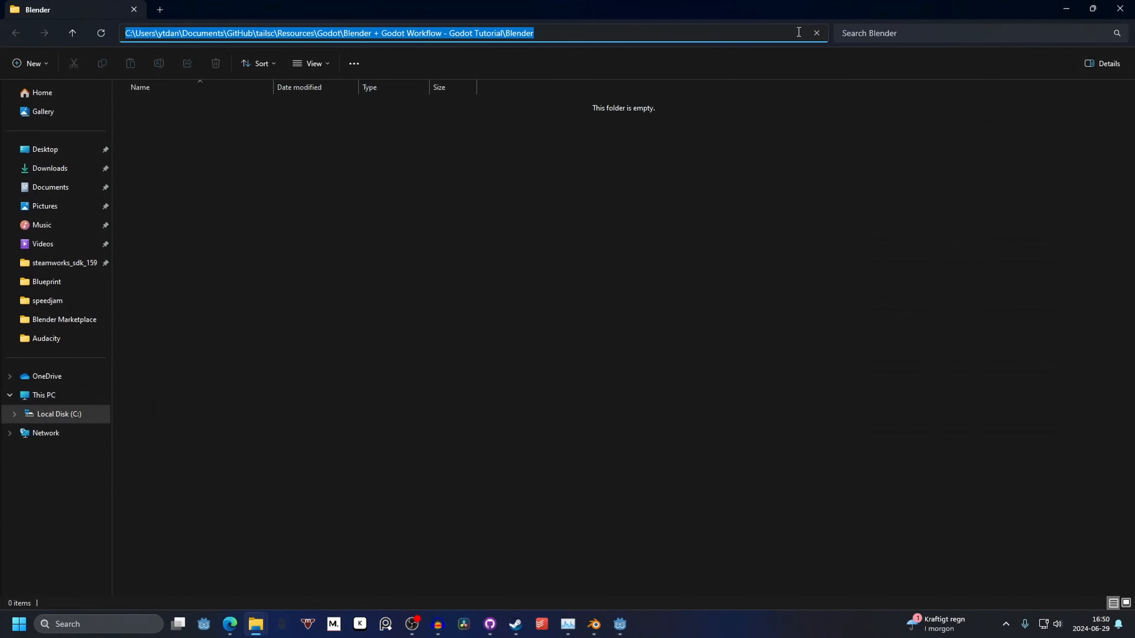
click(1066, 8)
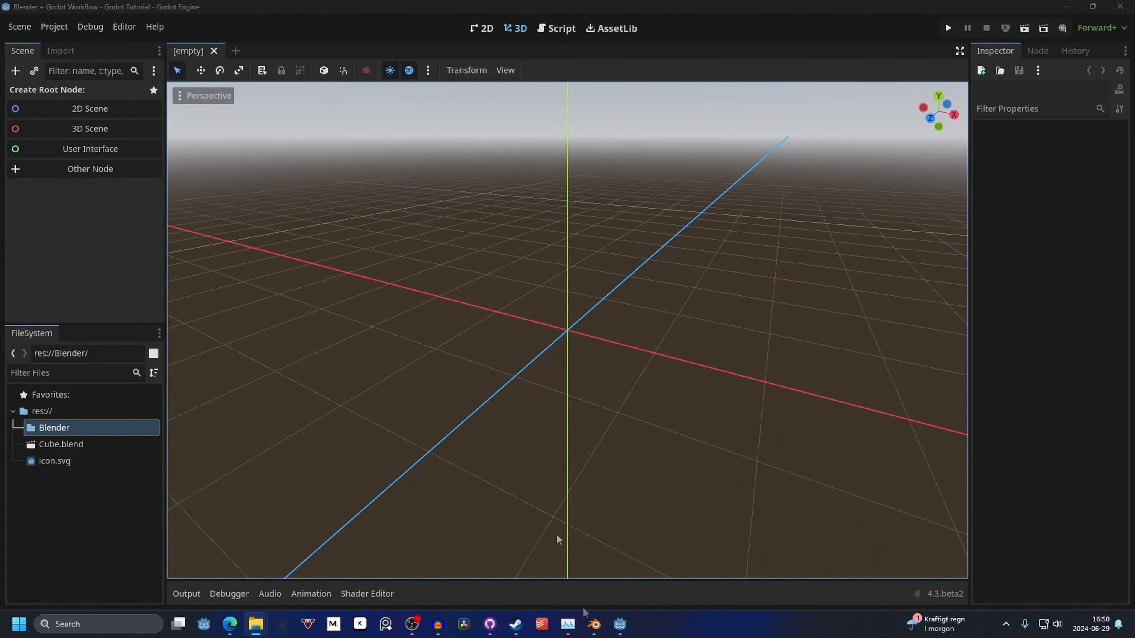
- Switch to Blender and start a new General file
mouse_move(591, 630)
click(551, 568)
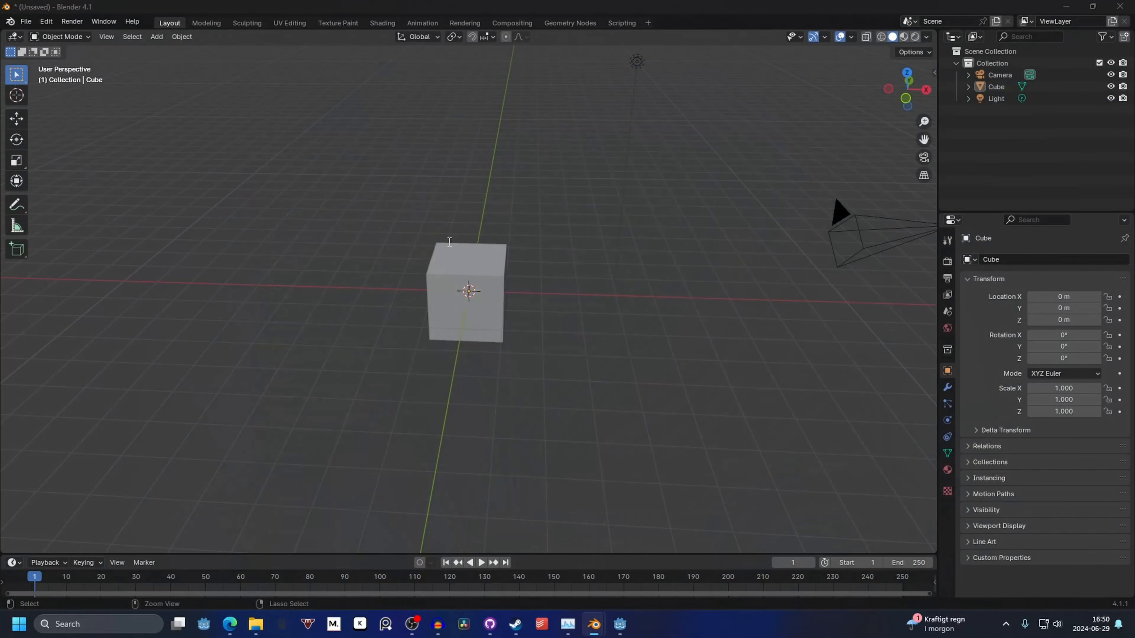
click(867, 137)
click(26, 22)
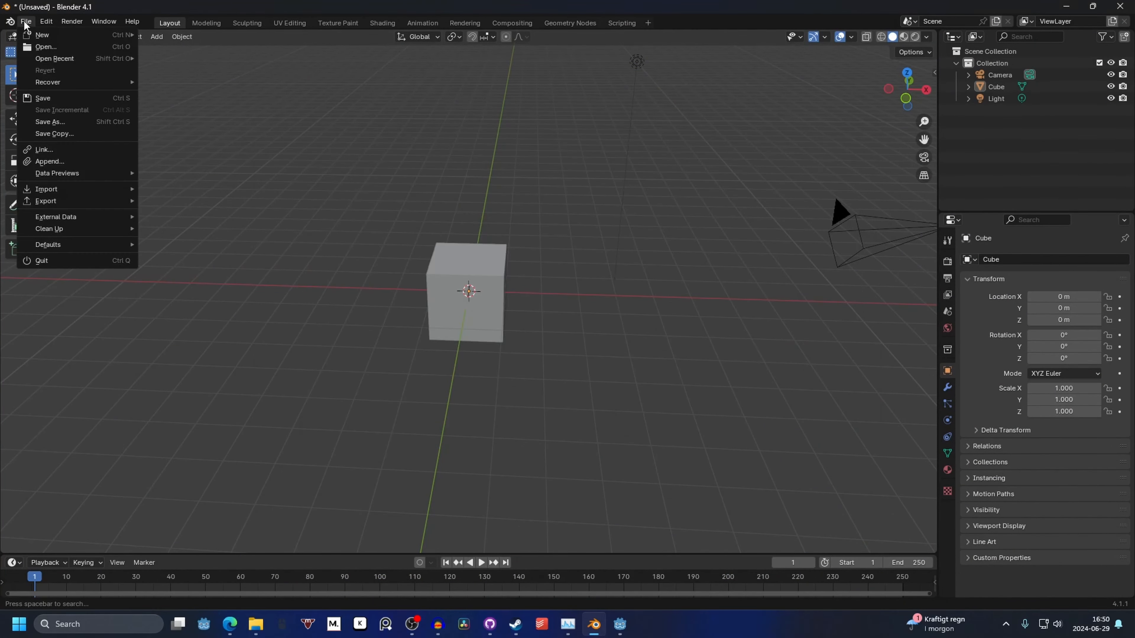
mouse_move(30, 30)
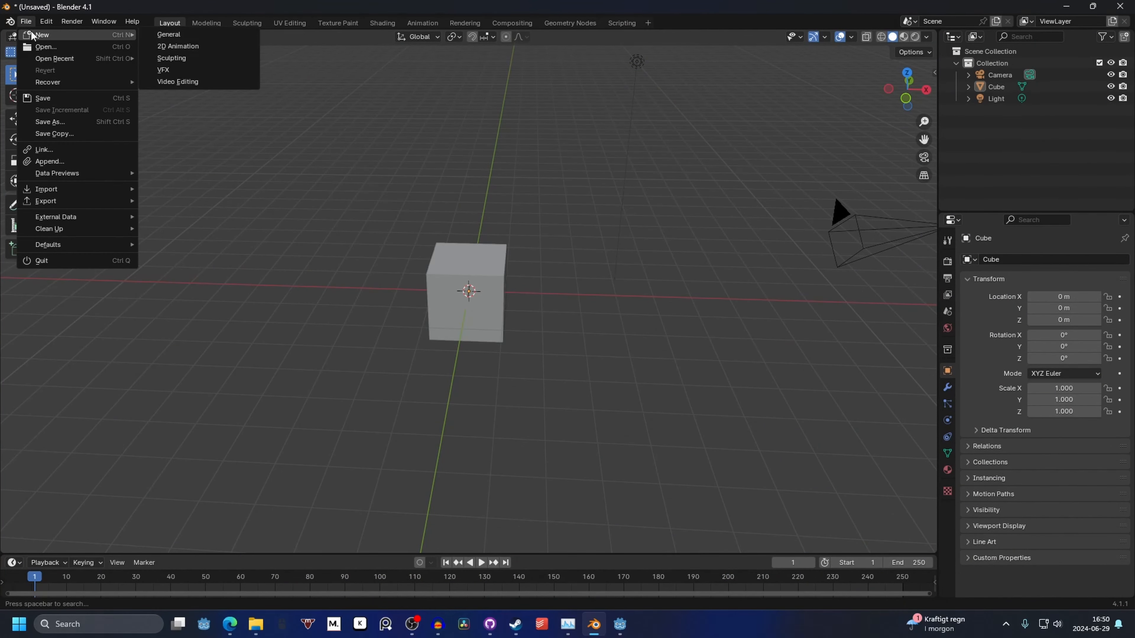
click(194, 34)
- Save the new file as Cube2.blend in the Godot project's Blender folder, using the copied path
key(ctrl+s)
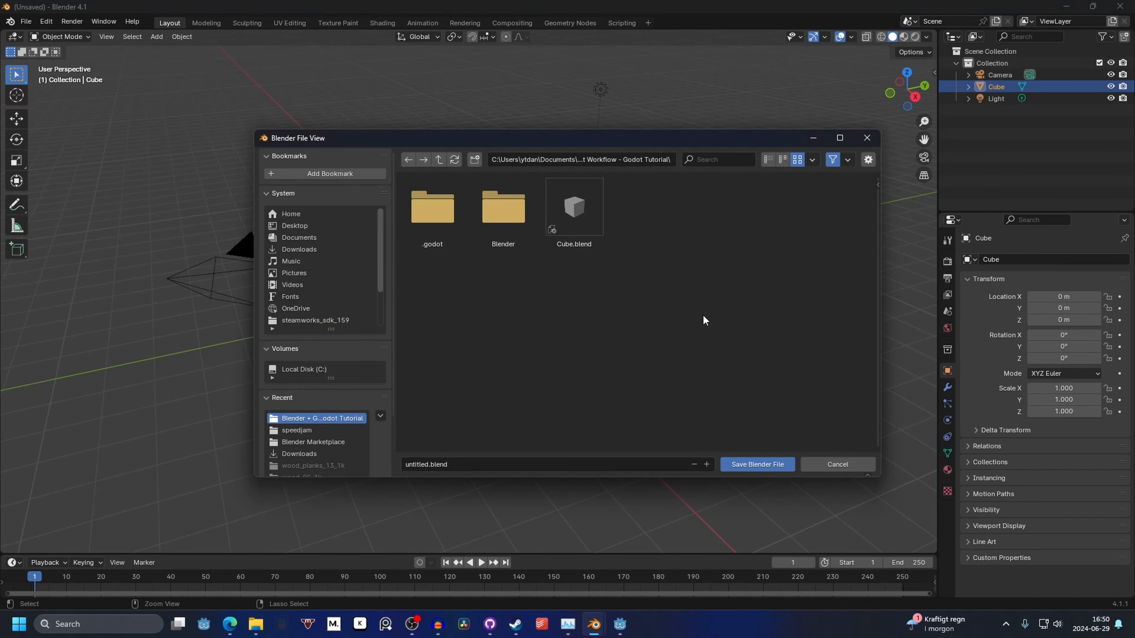
click(590, 161)
key(ctrl+v)
key(Return)
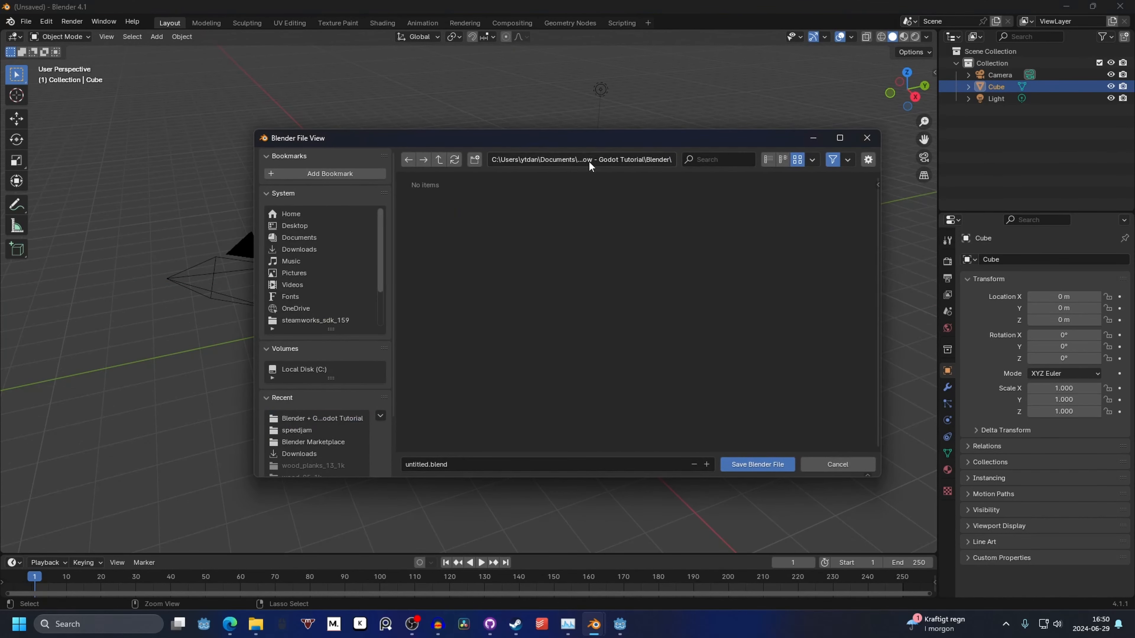
click(626, 160)
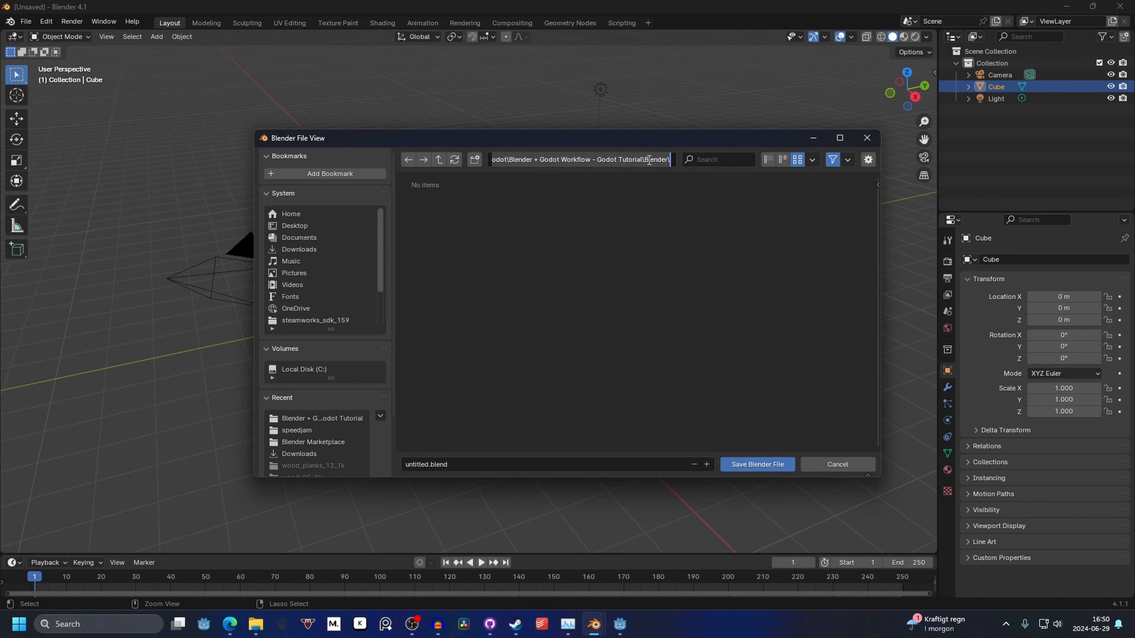
click(631, 160)
drag(605, 163, 670, 162)
click(456, 470)
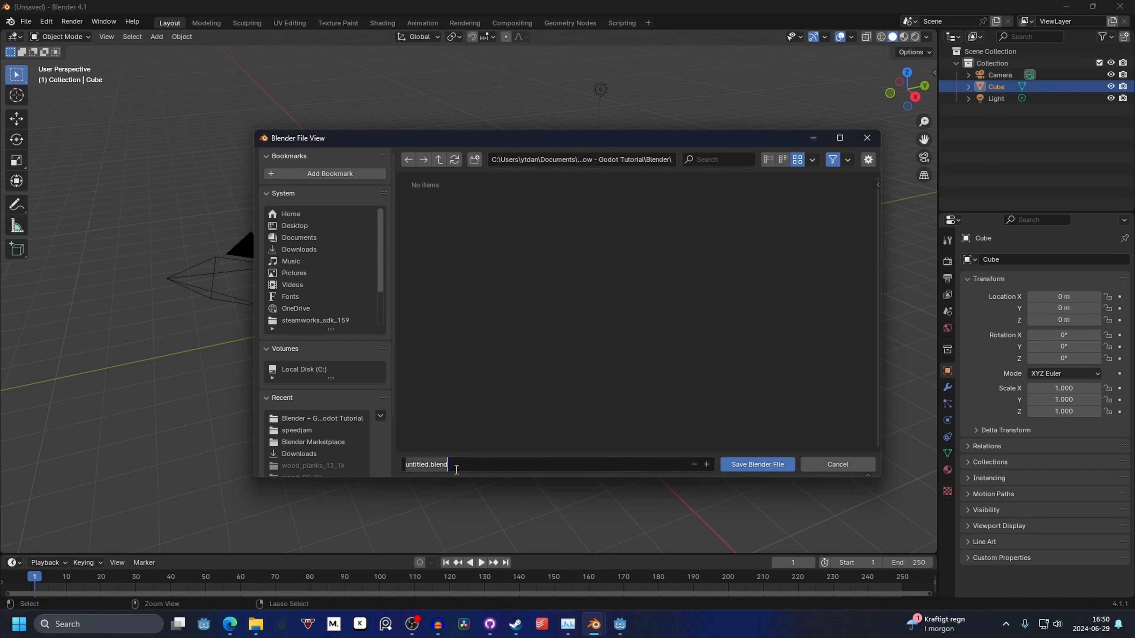
text(cube2)
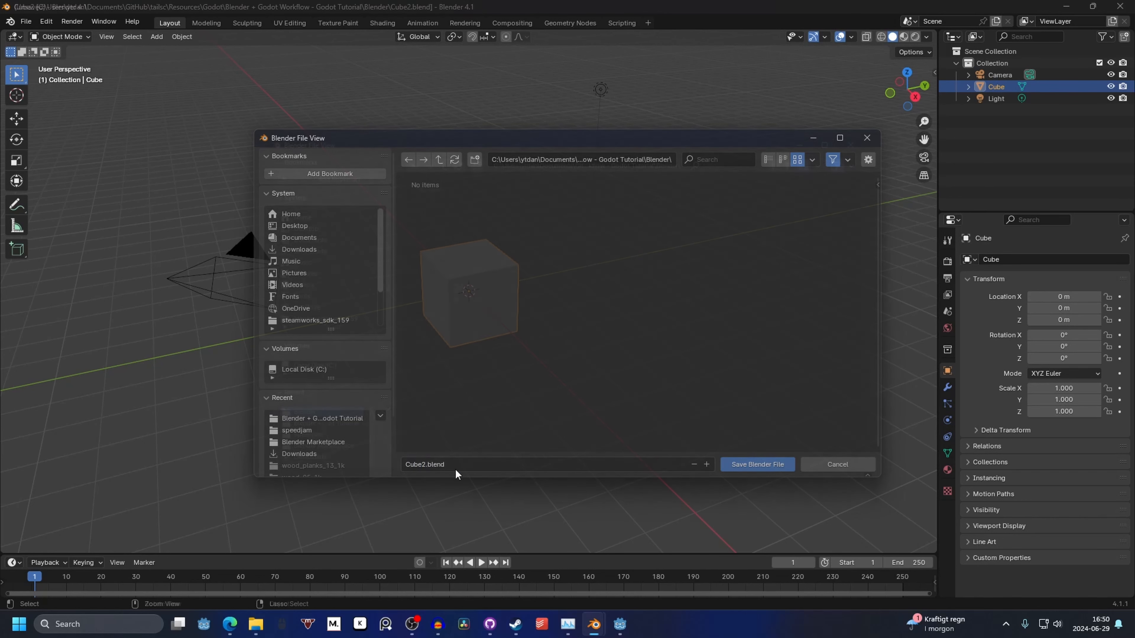
key(Return)
- Switch to Godot and examine the advanced import preview of Cube2.blend in the Blender folder
click(625, 634)
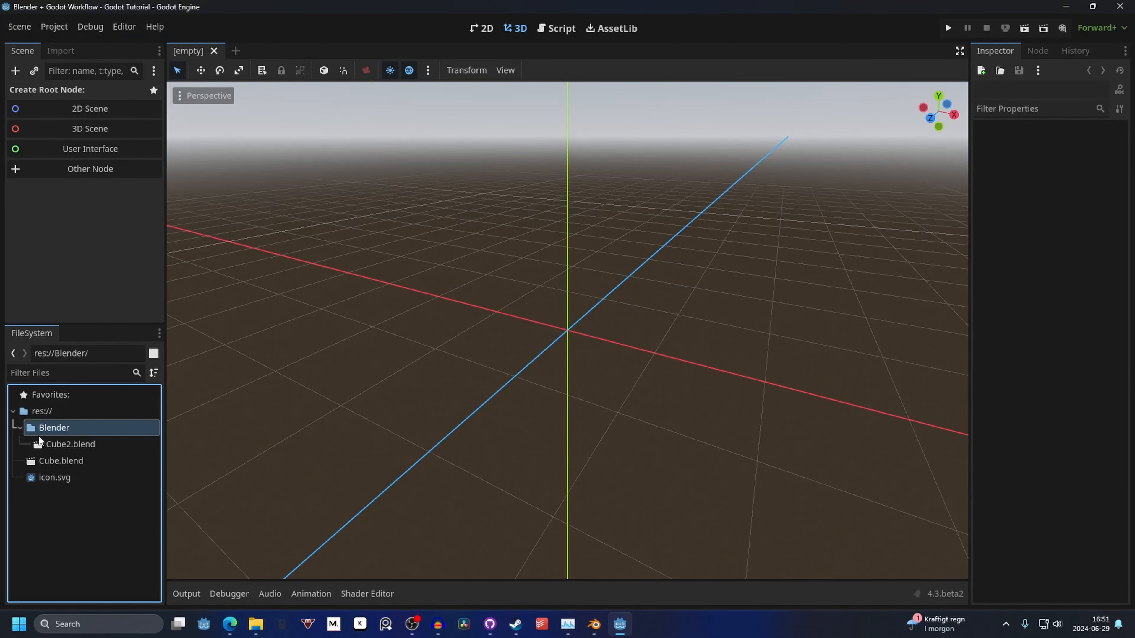
double_click(66, 444)
scroll(547, 291, down, 5)
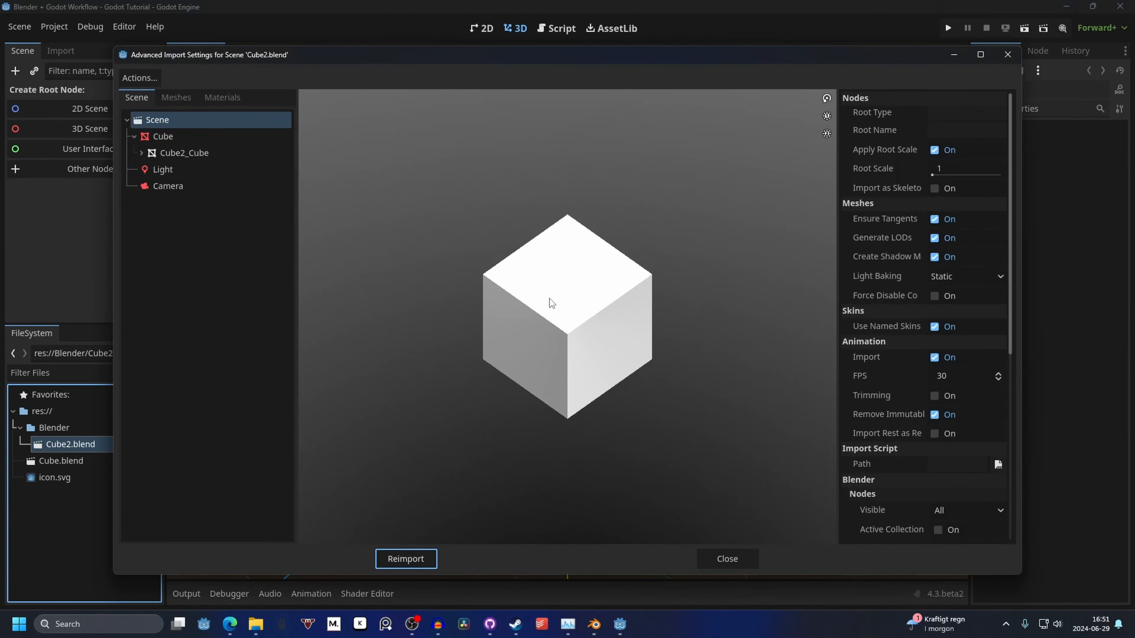
drag(550, 298, 615, 286)
click(1007, 54)
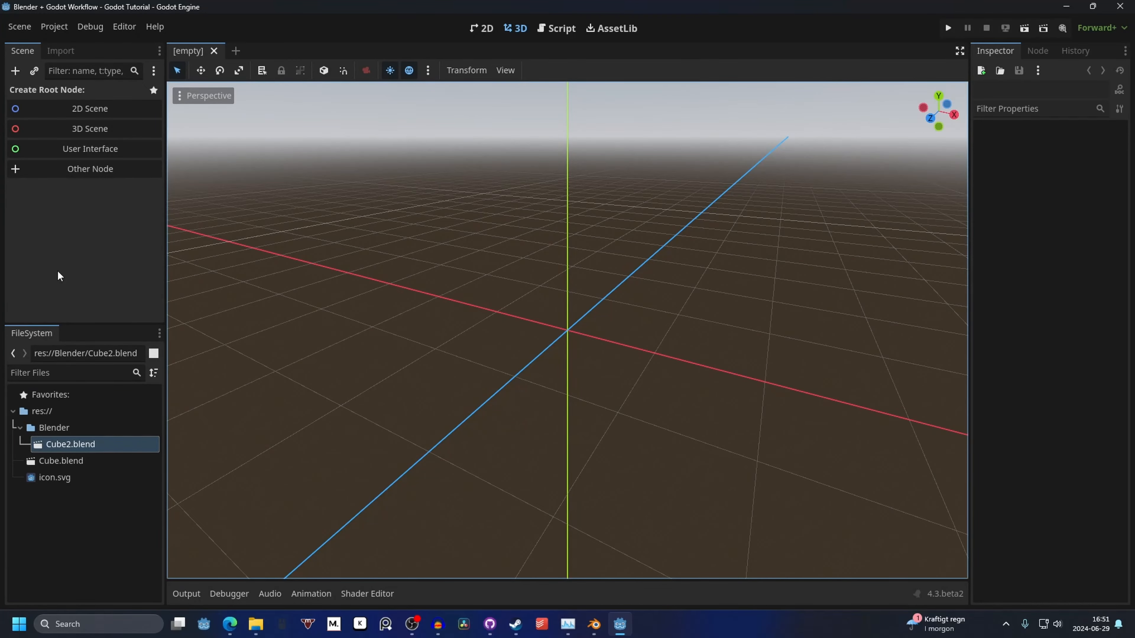
- Place Cube2.blend from the project files into the empty 3D scene
drag(84, 451, 590, 251)
middle_drag(590, 250, 438, 180)
click(540, 267)
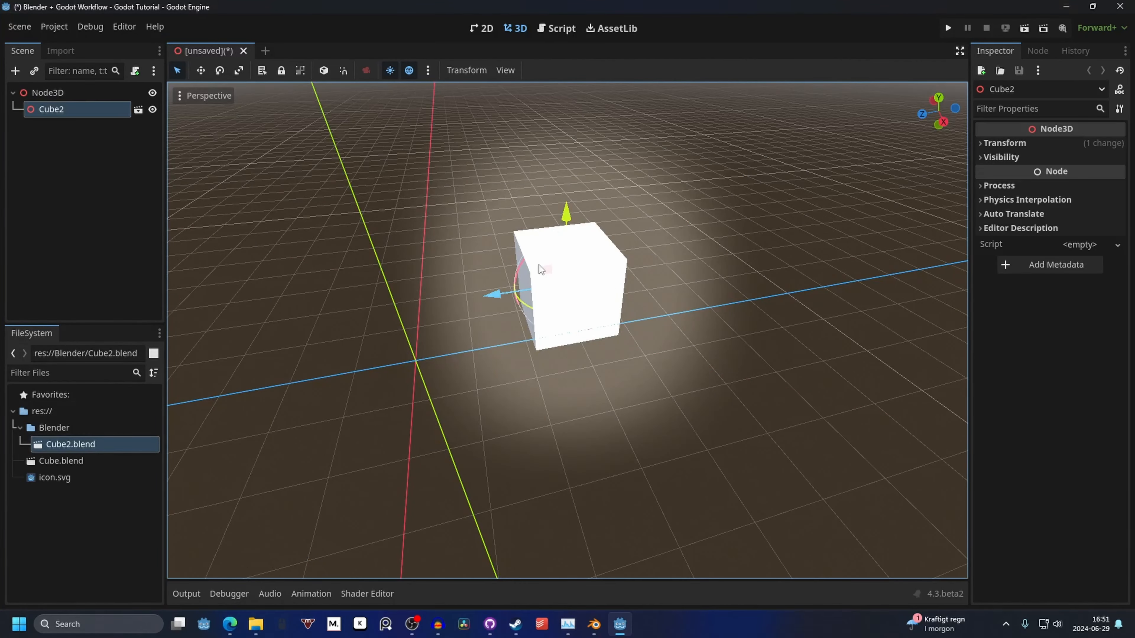
- Enable Editable Children on the Cube2 node and inspect its Cube, Light and Camera children
right_click(67, 109)
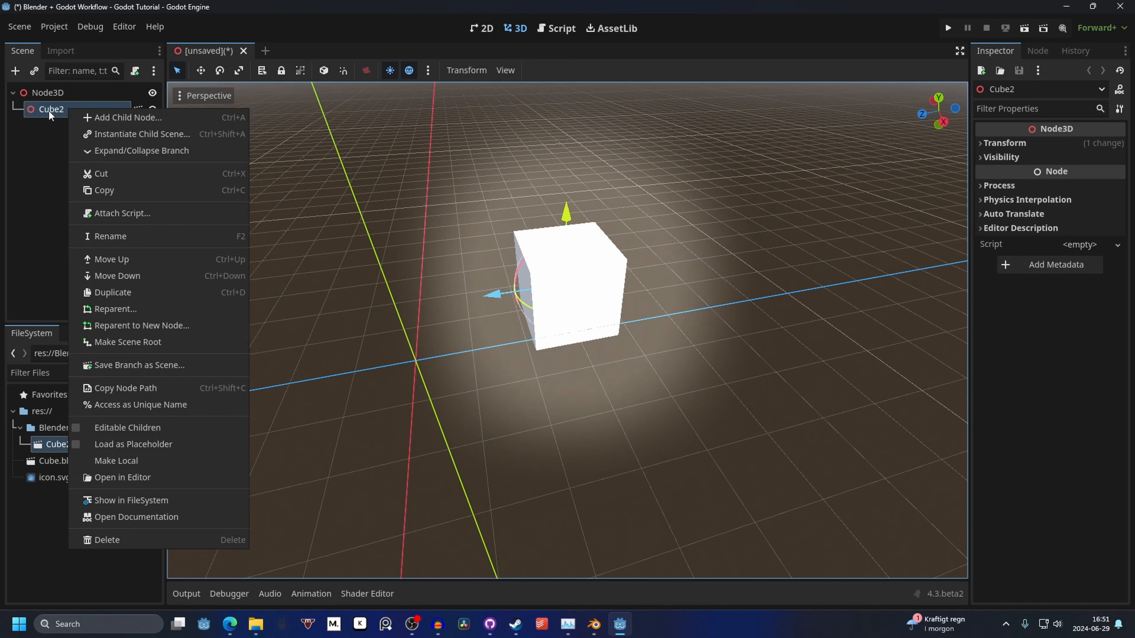
click(139, 425)
click(74, 126)
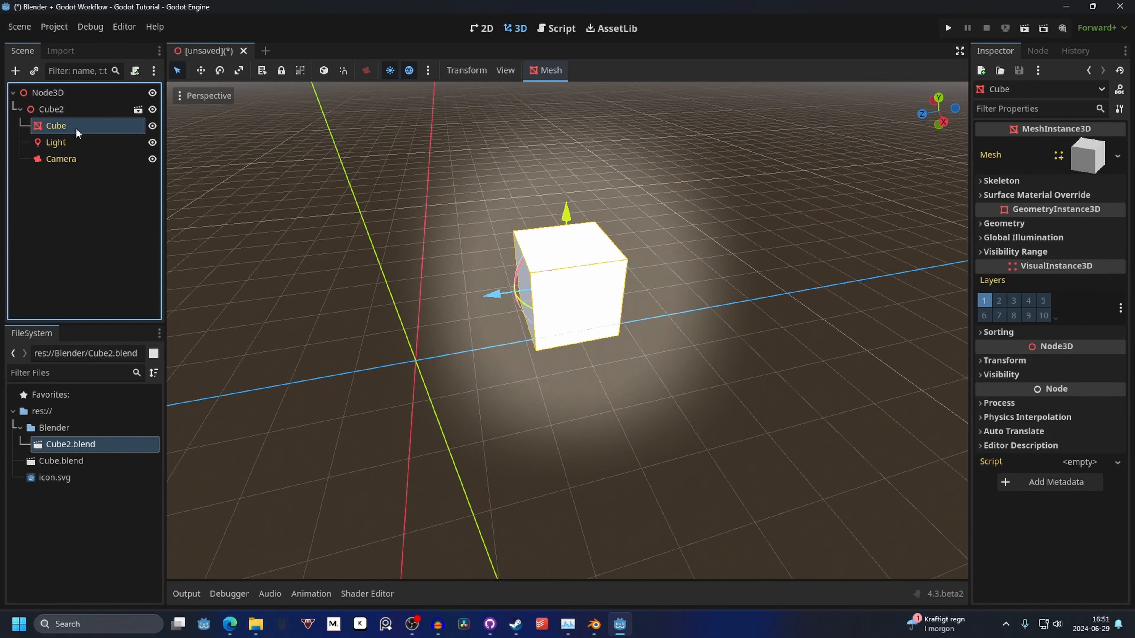
click(83, 142)
scroll(195, 165, down, 5)
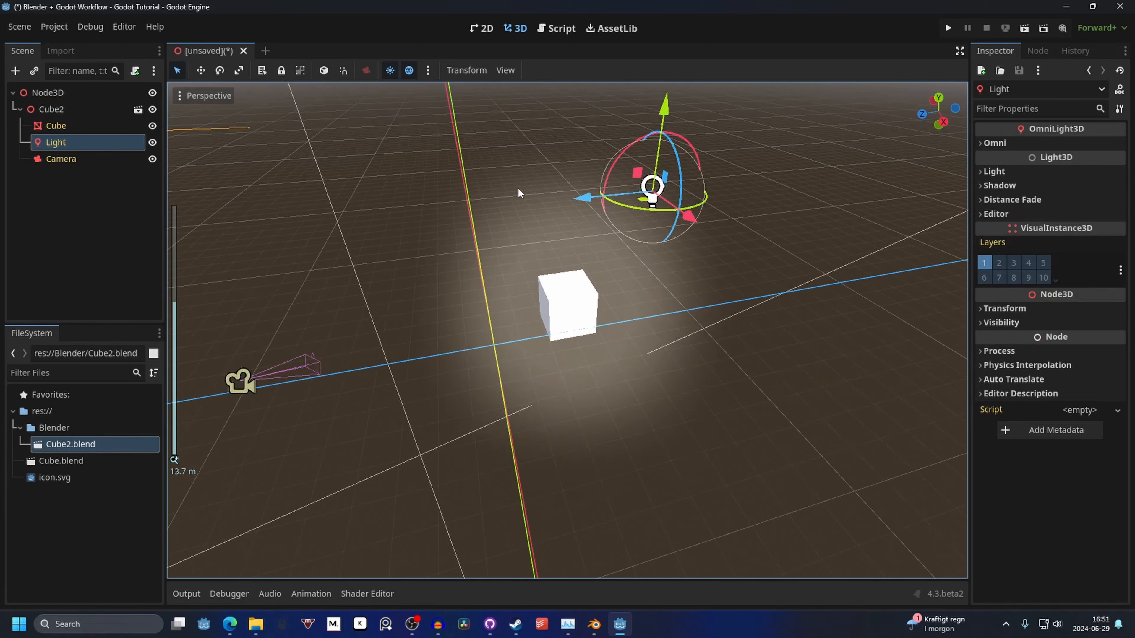
click(87, 162)
- Switch to Blender and delete all objects in the Cube2 scene, including the camera and light
key(alt+Tab)
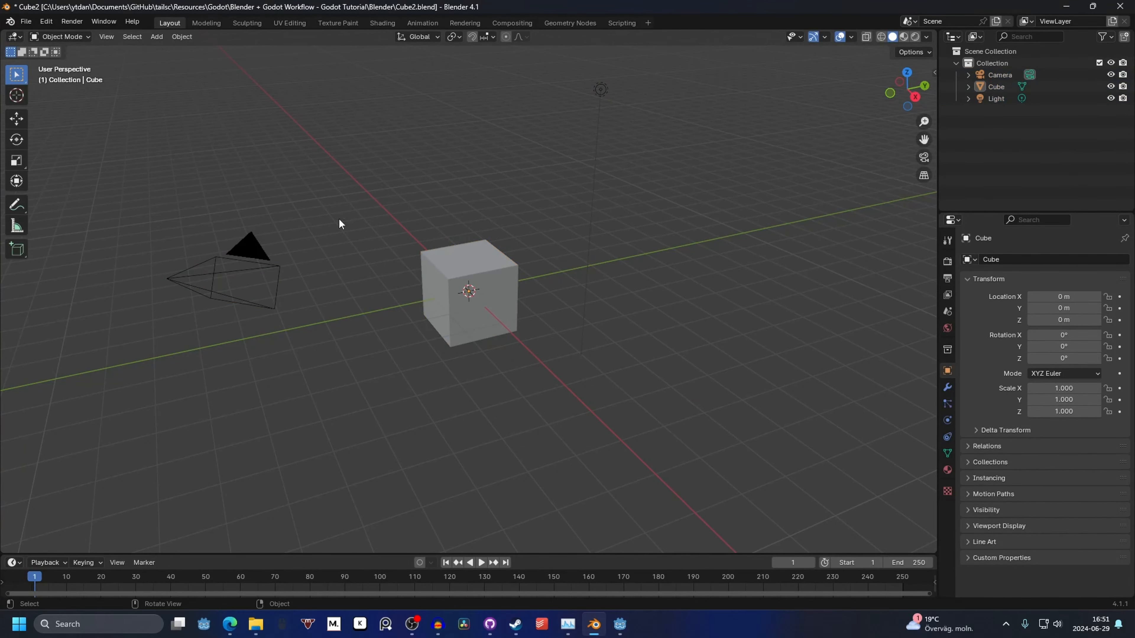
key(a)
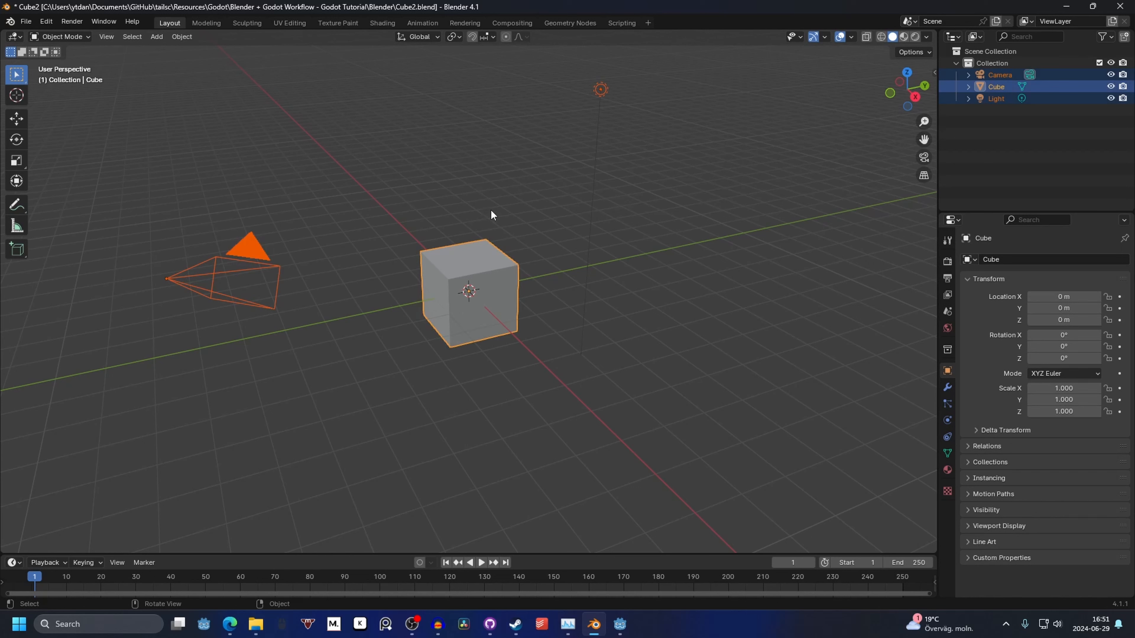
key(x)
click(490, 209)
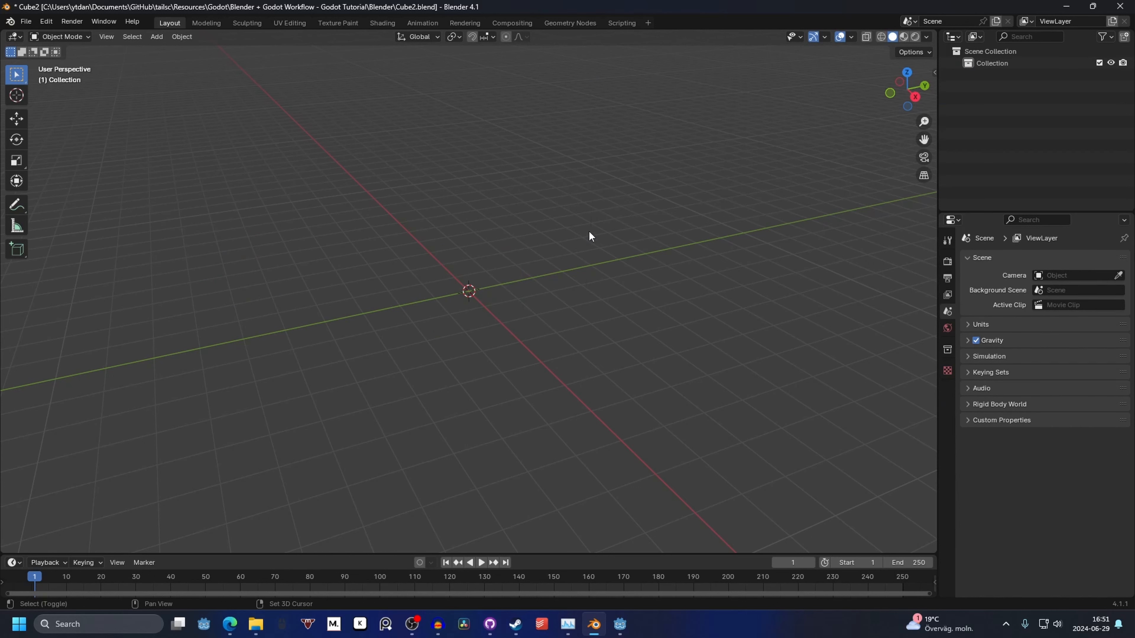
- Add a Monkey mesh to the empty scene, save Cube2.blend and switch back to Godot
key(shift+a)
mouse_move(575, 249)
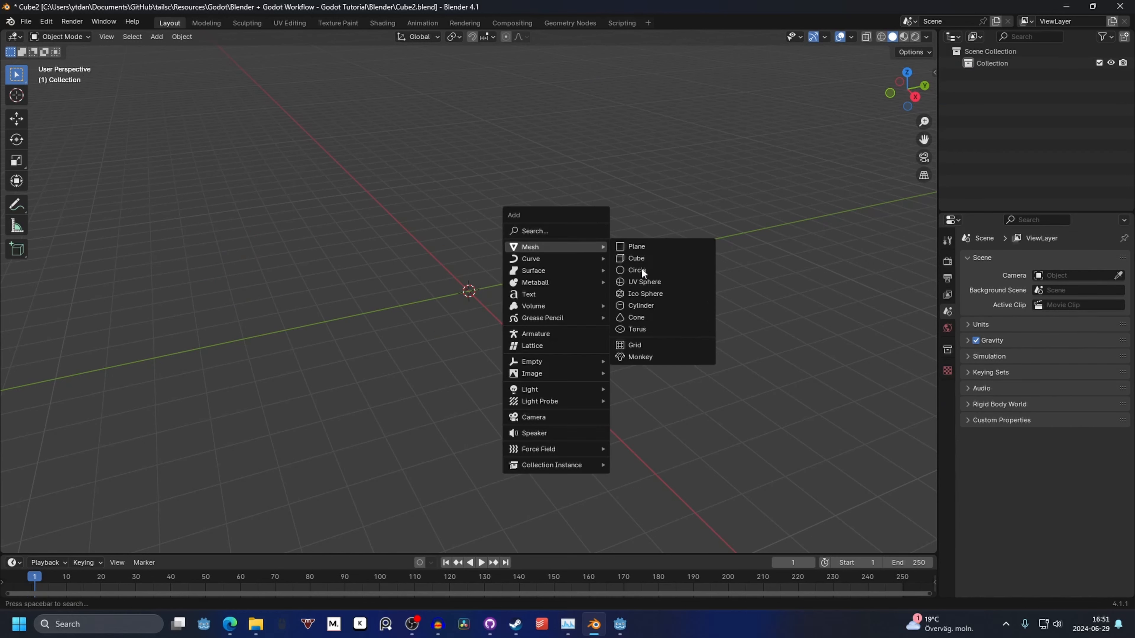
click(657, 358)
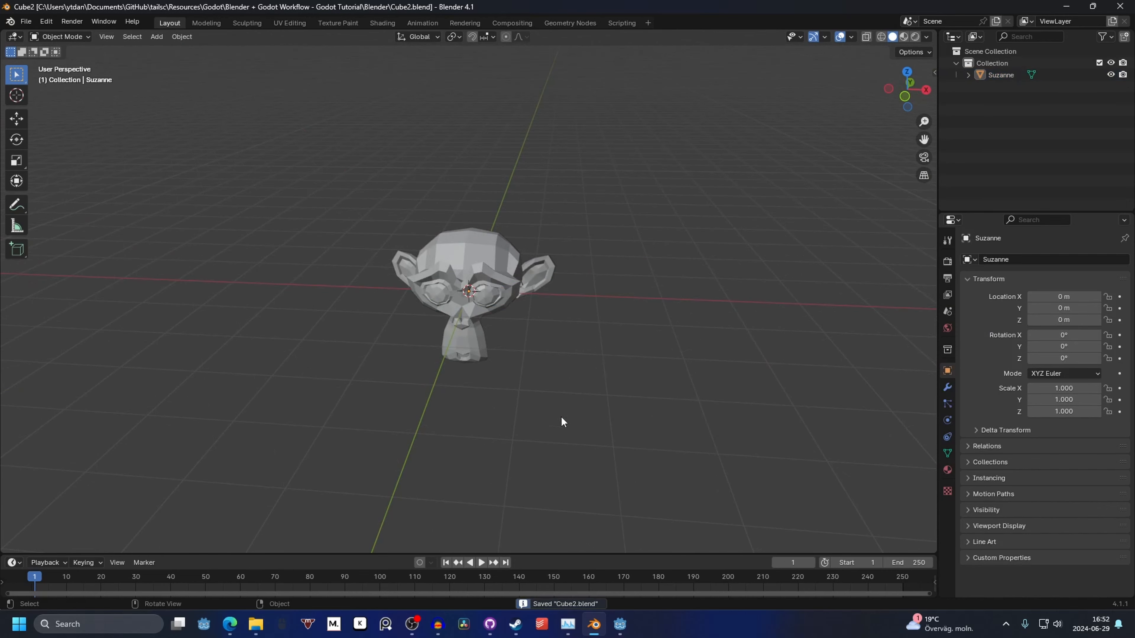
key(alt+Tab)
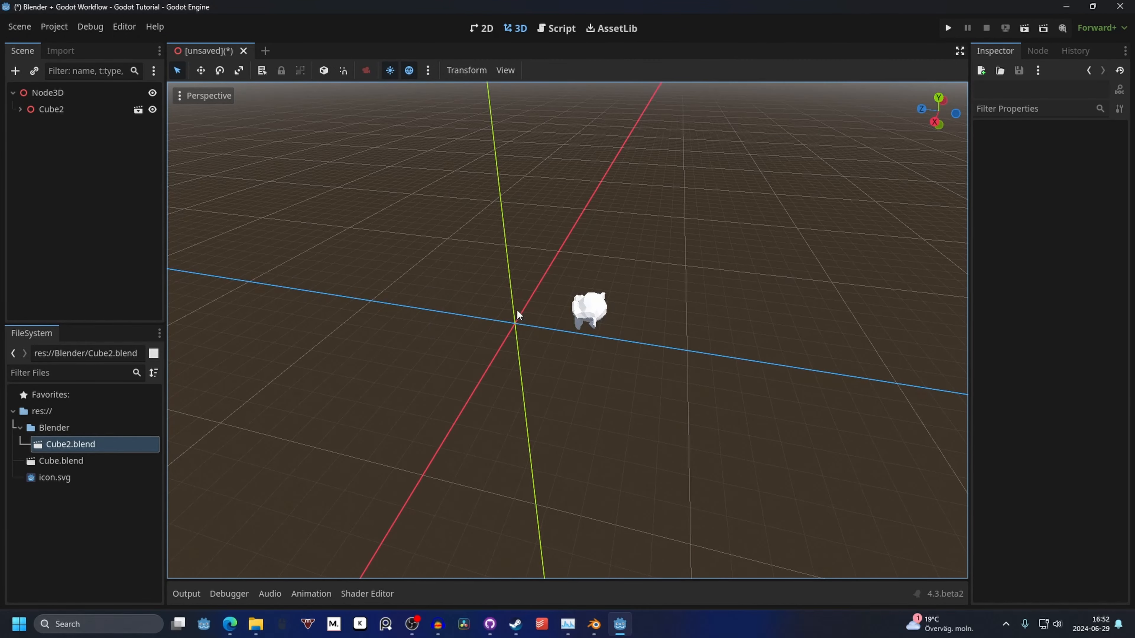
- Examine the updated monkey model in the 3D view and the Cube2 node in the scene
scroll(546, 290, up, 10)
middle_drag(517, 309, 567, 297)
click(70, 110)
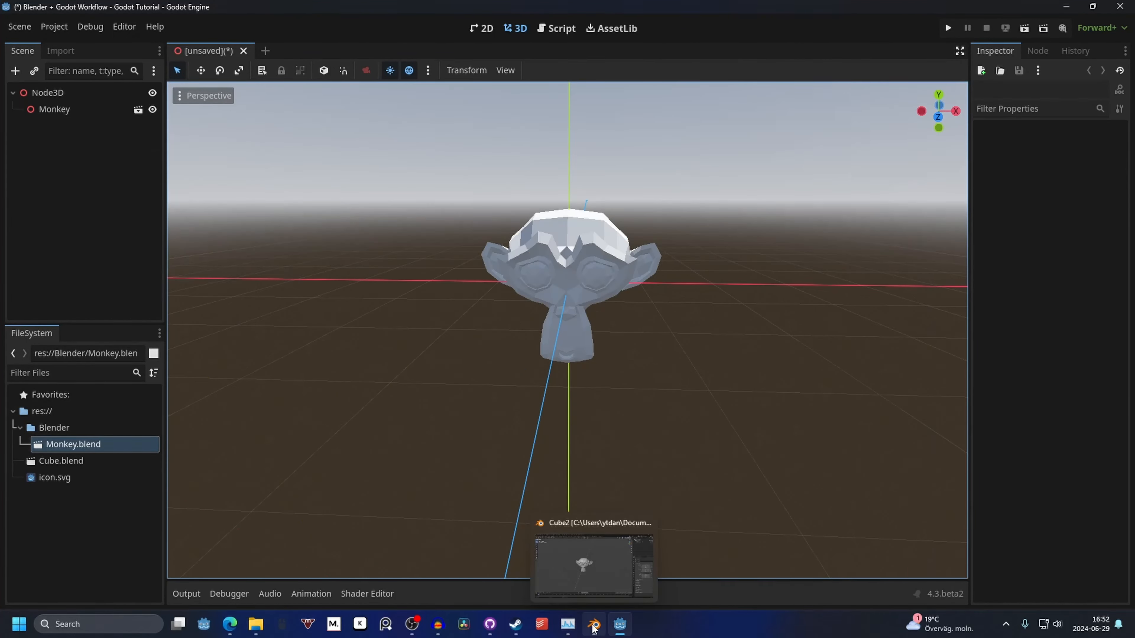
- Switch to Blender, add a camera and move it to about X 1.21 m, Y -2.67 m, Z 2.19 m above the monkey
click(594, 625)
key(shift+a)
mouse_move(619, 348)
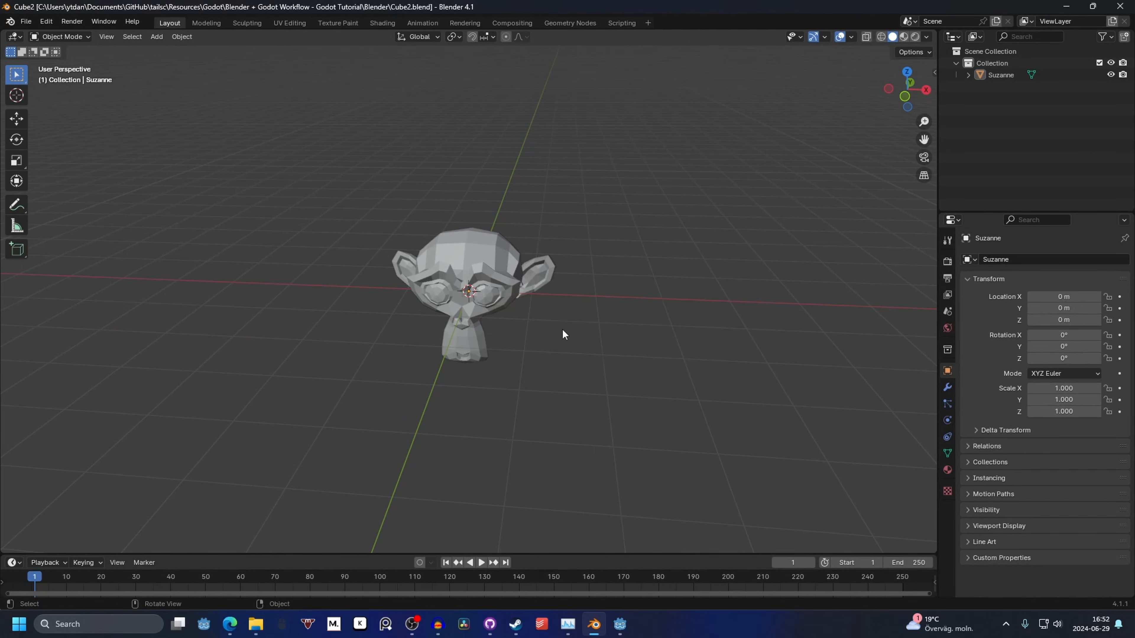
key(shift+a)
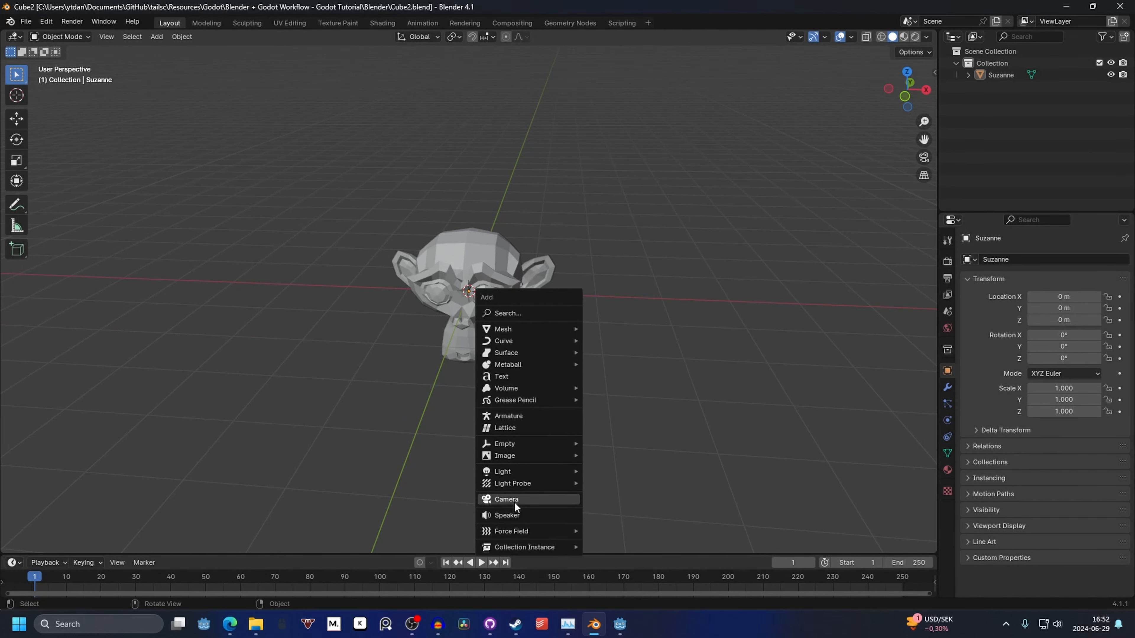
click(514, 502)
middle_drag(644, 347, 515, 280)
key(g)
click(345, 160)
middle_drag(344, 160, 635, 193)
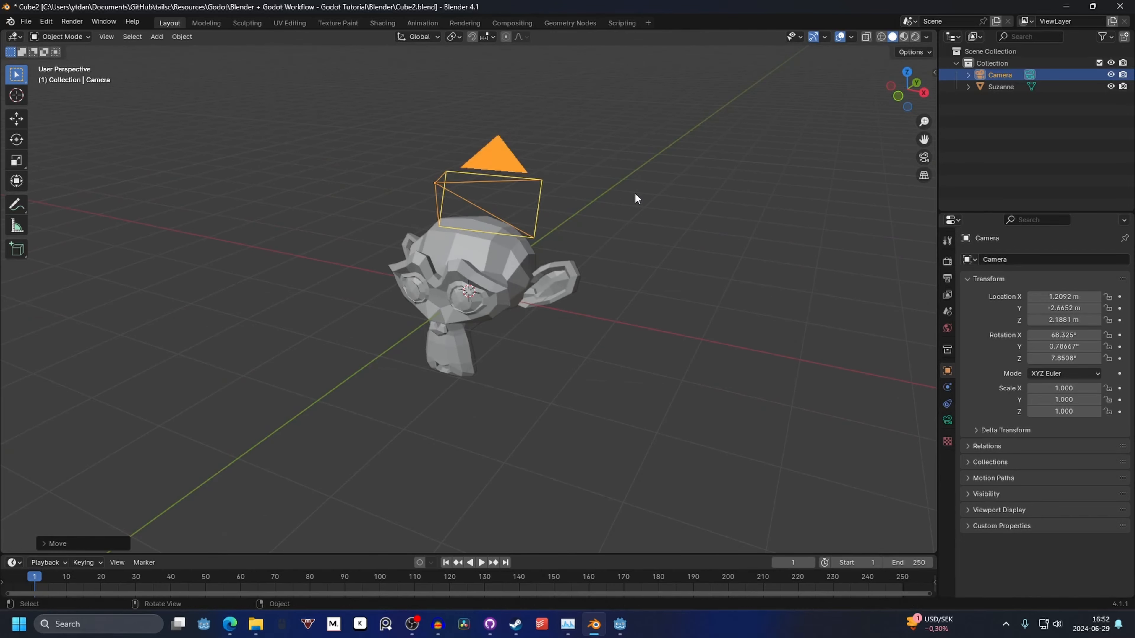
click(635, 193)
- Add a point light at about X -2.14 m, Y -0.72 m, Z 0.99 m, then save Cube2.blend and switch to Godot
key(shift+a)
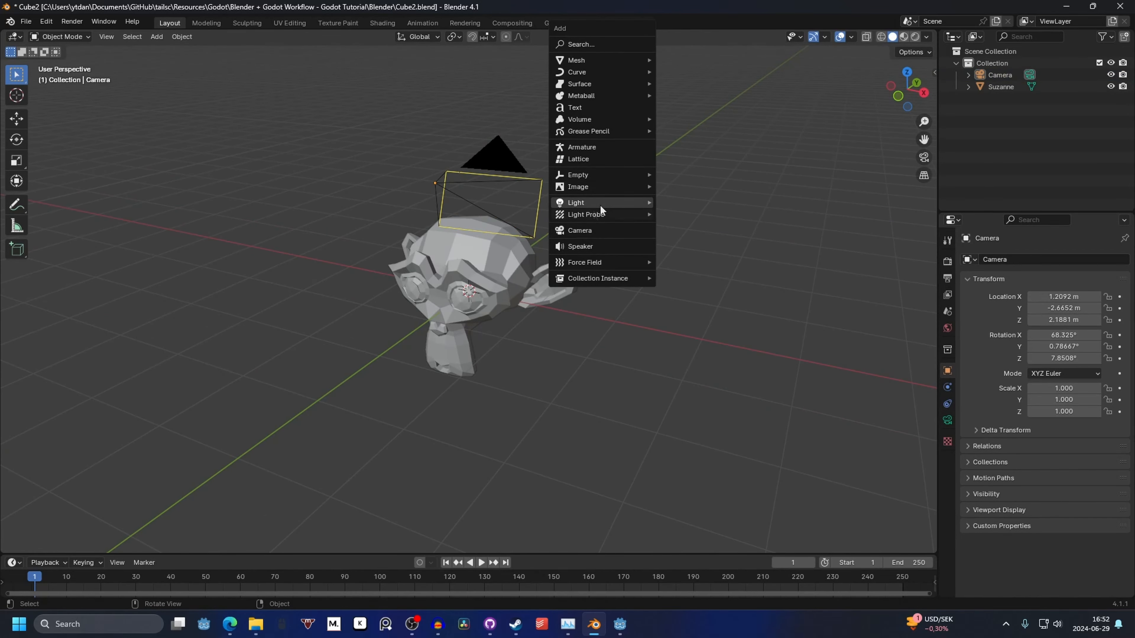
mouse_move(600, 205)
click(696, 205)
key(g)
click(559, 206)
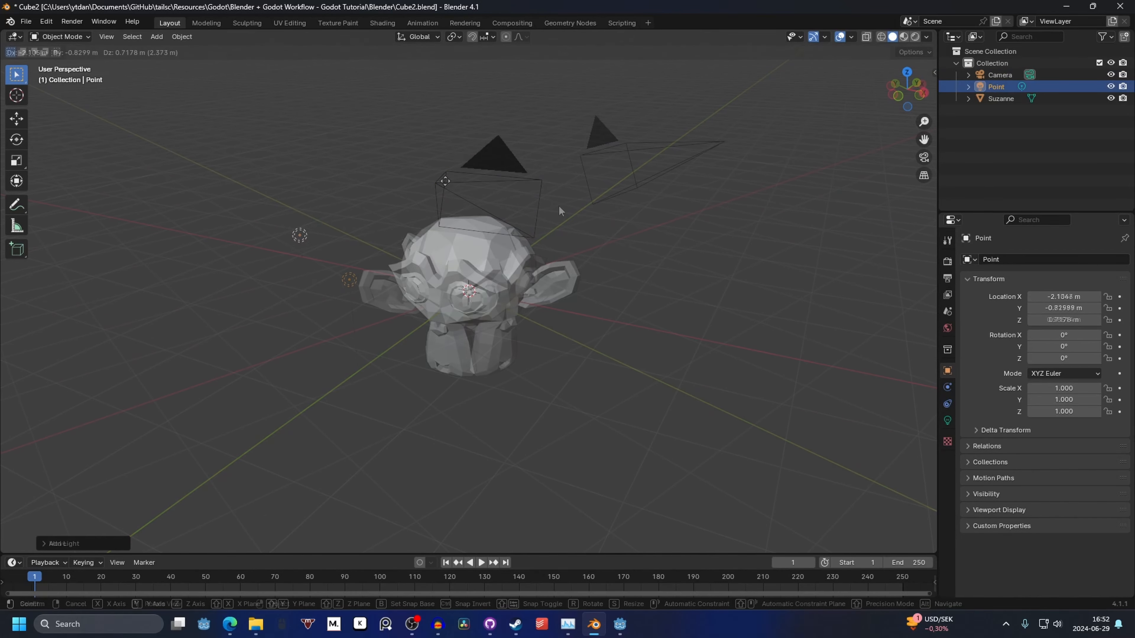
key(ctrl+s)
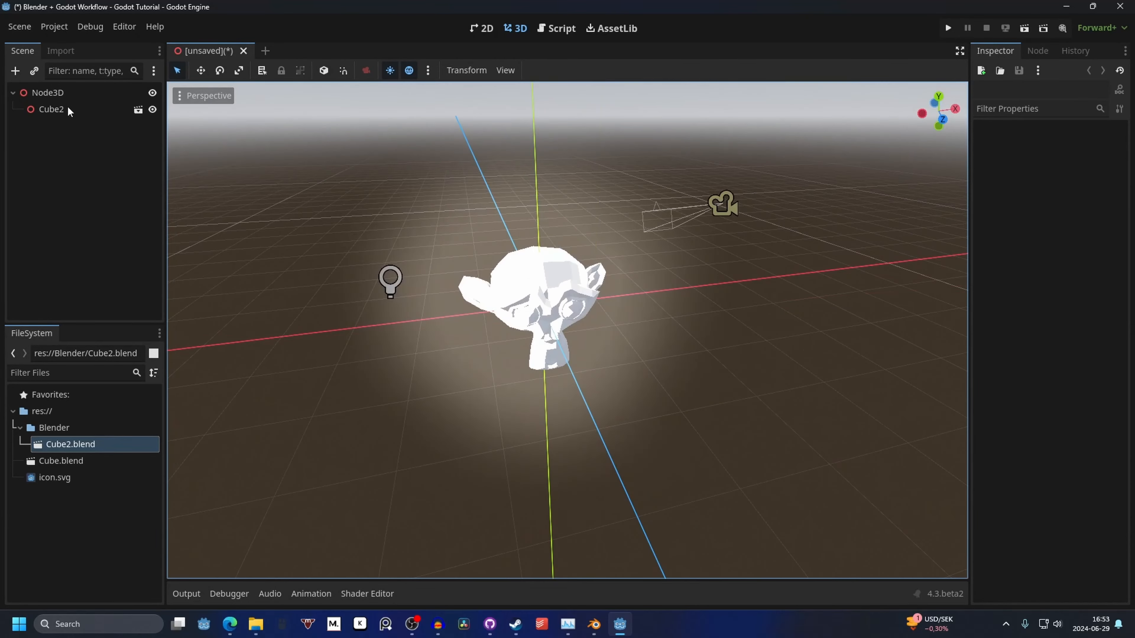
- Enable Editable Children on the Cube2 node and inspect its imported Camera and Point light
right_click(74, 111)
click(187, 430)
click(90, 144)
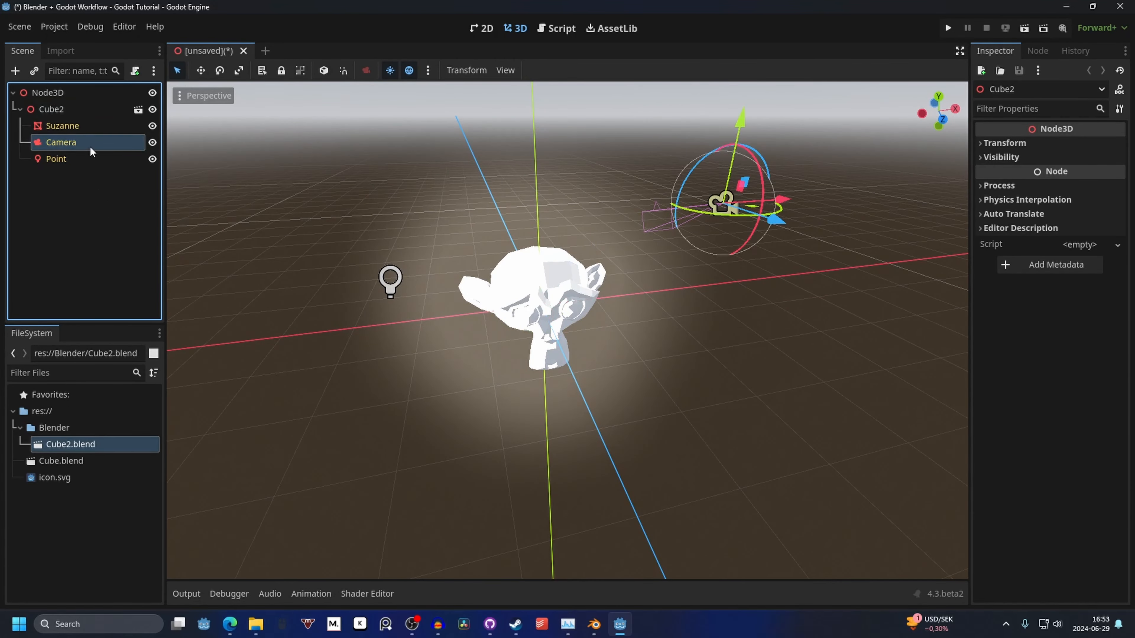
click(87, 158)
click(90, 143)
click(87, 159)
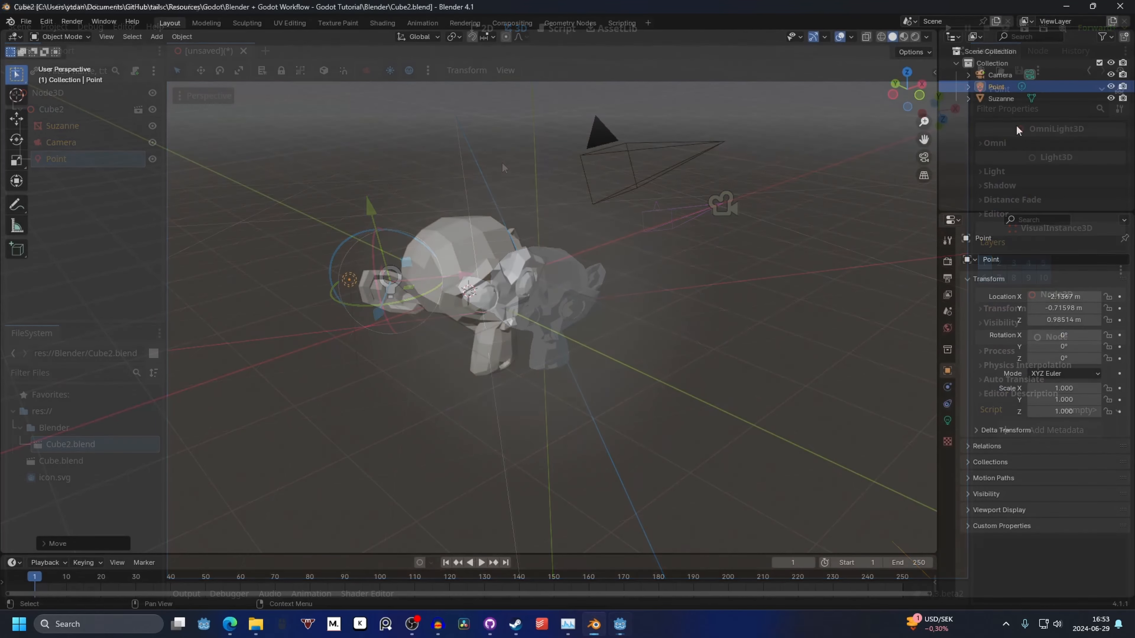
- In Blender, rename the point light to Point-noimp, save the file and switch back to Godot
double_click(999, 87)
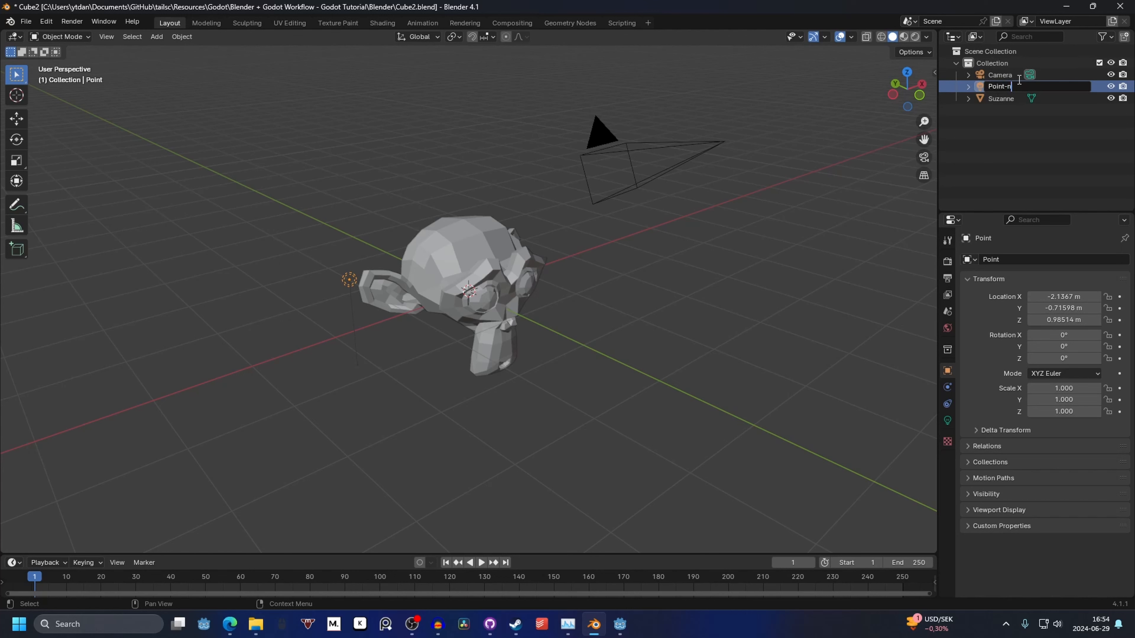
text(oimp)
key(Return)
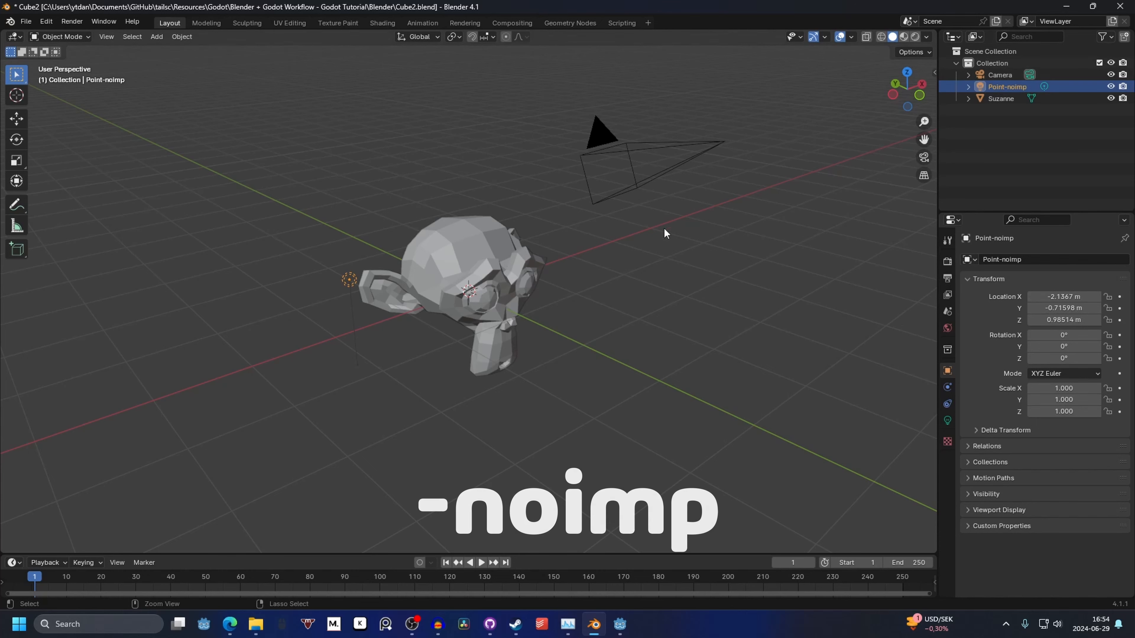
key(ctrl+s)
key(alt+Tab)
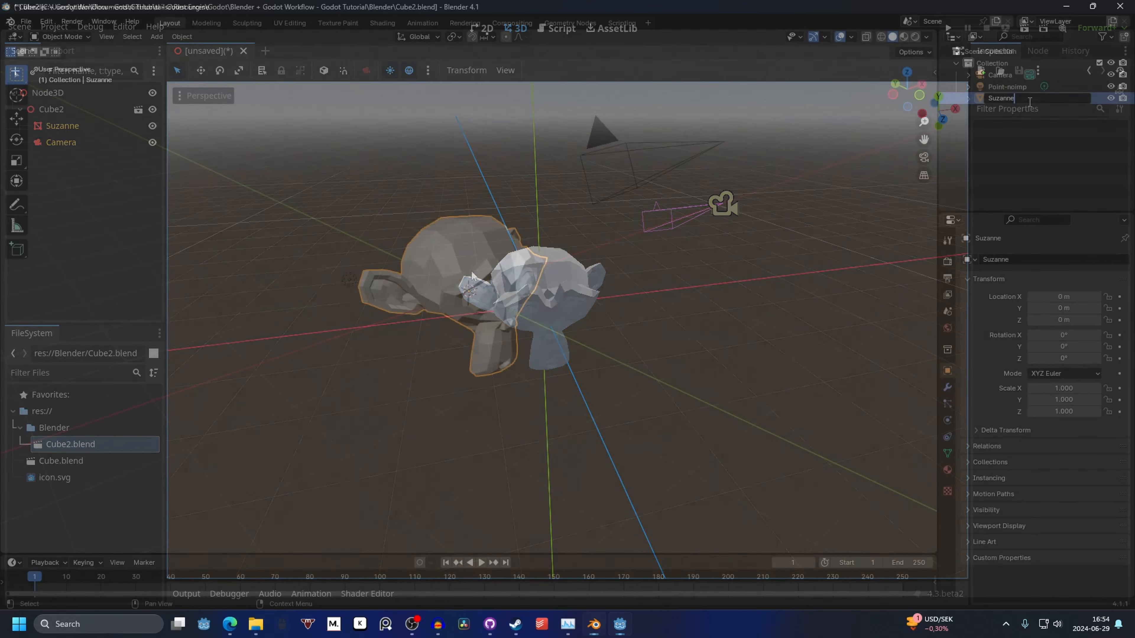
- In Blender, rename the Suzanne object to Suzanne-col, save the file and check the reimported model in Godot
click(1044, 98)
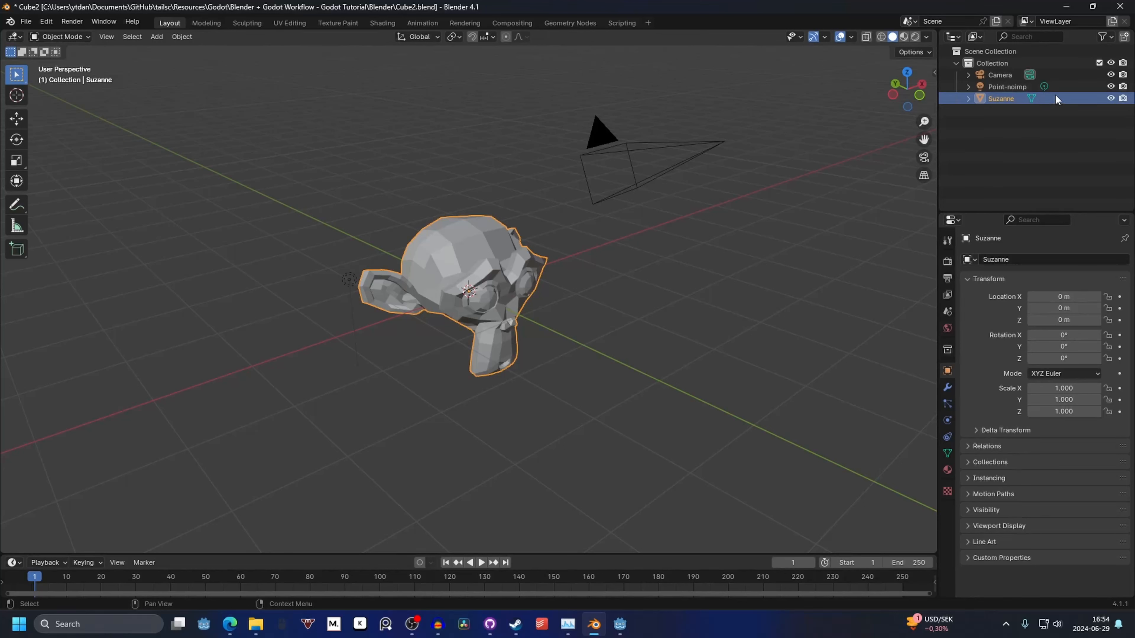
double_click(1014, 98)
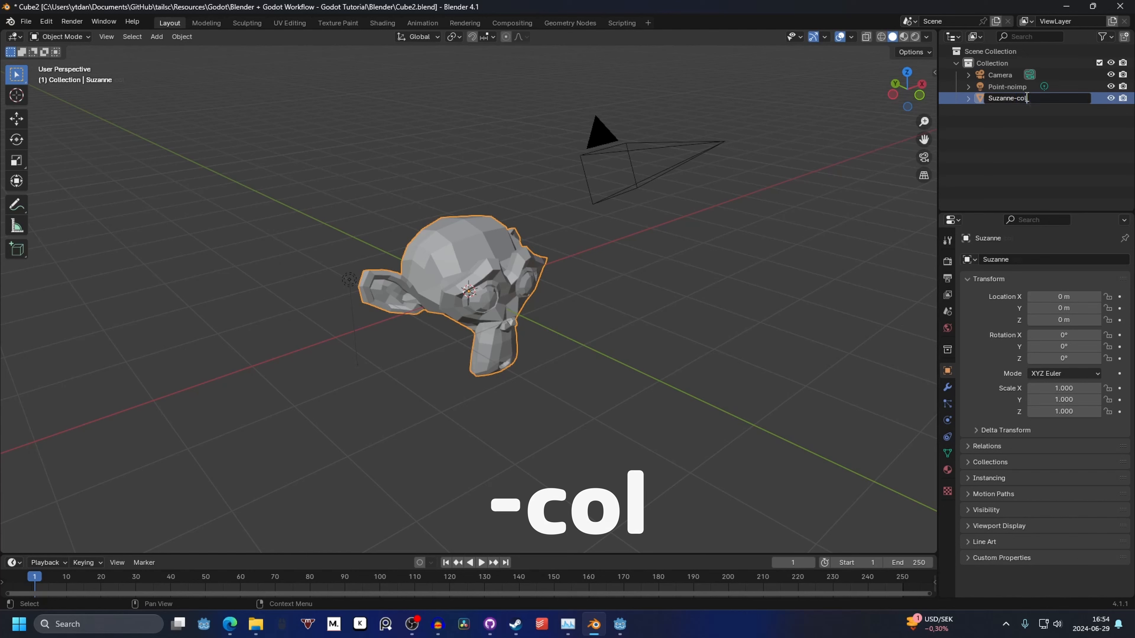
key(Return)
key(ctrl+s)
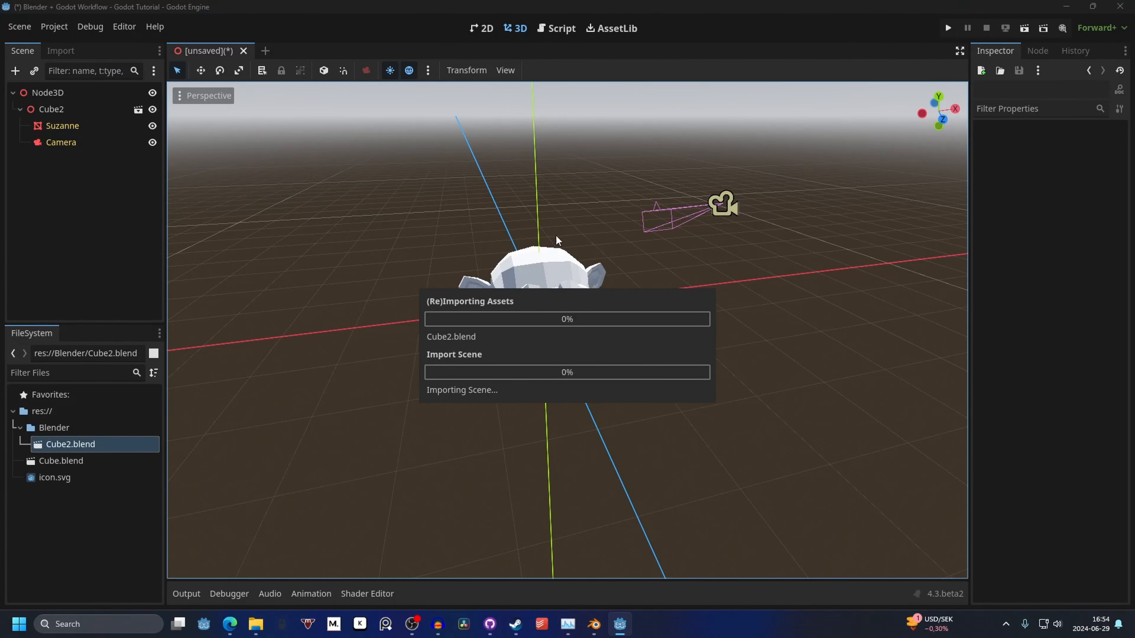
scroll(637, 231, up, 5)
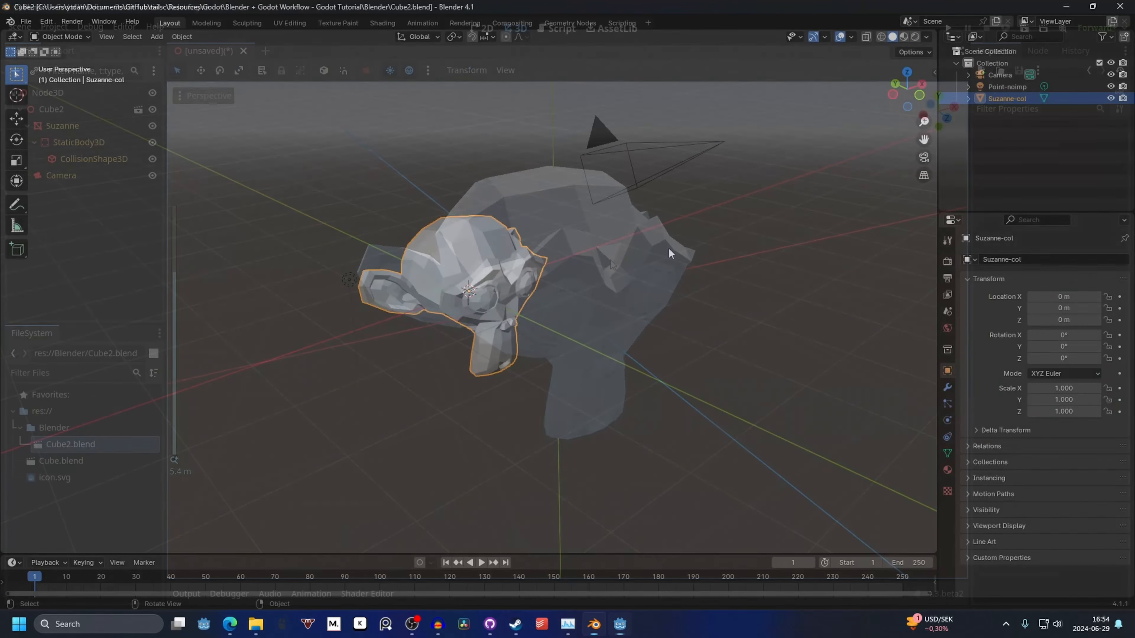
- Switch to Blender and add a Cylinder mesh around the monkey head
click(740, 216)
key(shift+a)
mouse_move(708, 74)
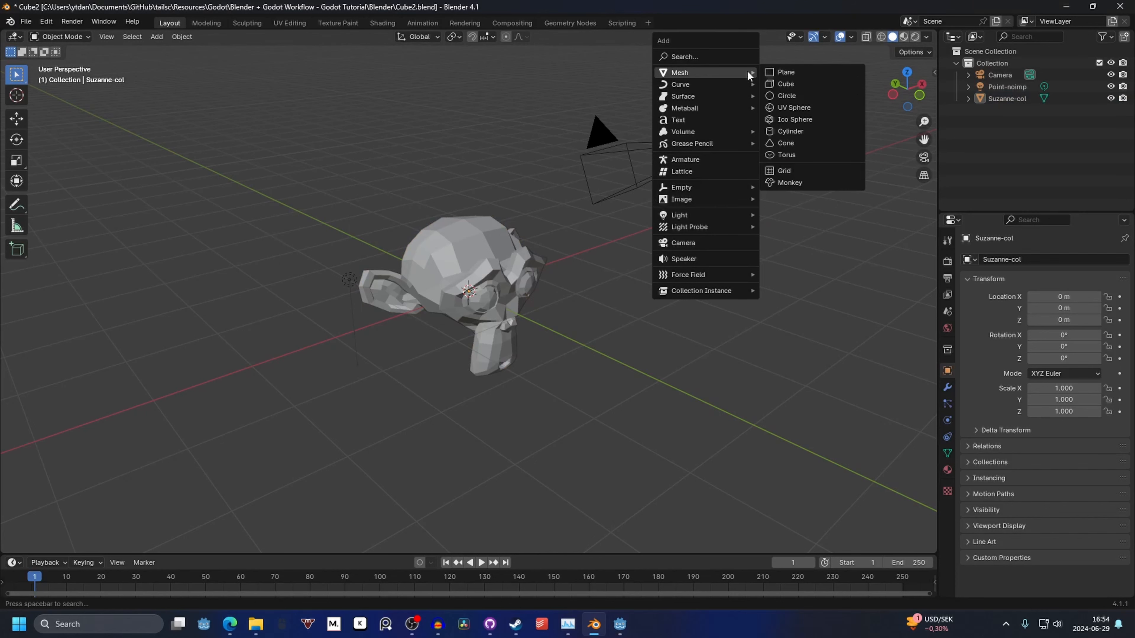
click(802, 132)
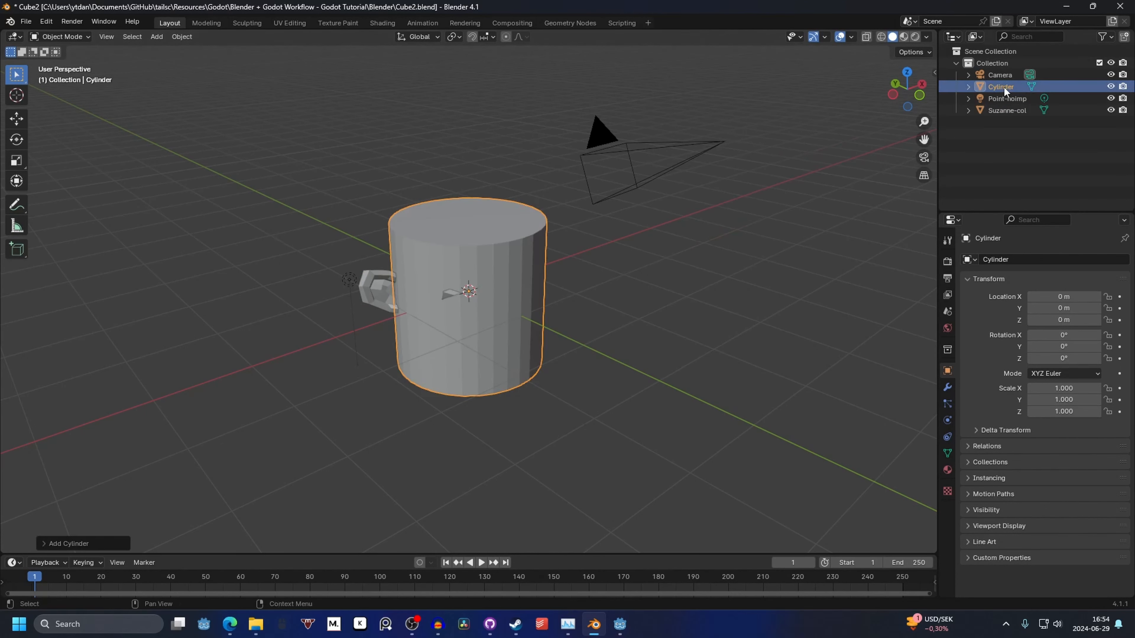
- Rename the cylinder to Cylinder-colonly, save the file and inspect its collision shape in Godot
double_click(1027, 86)
text(-colonly)
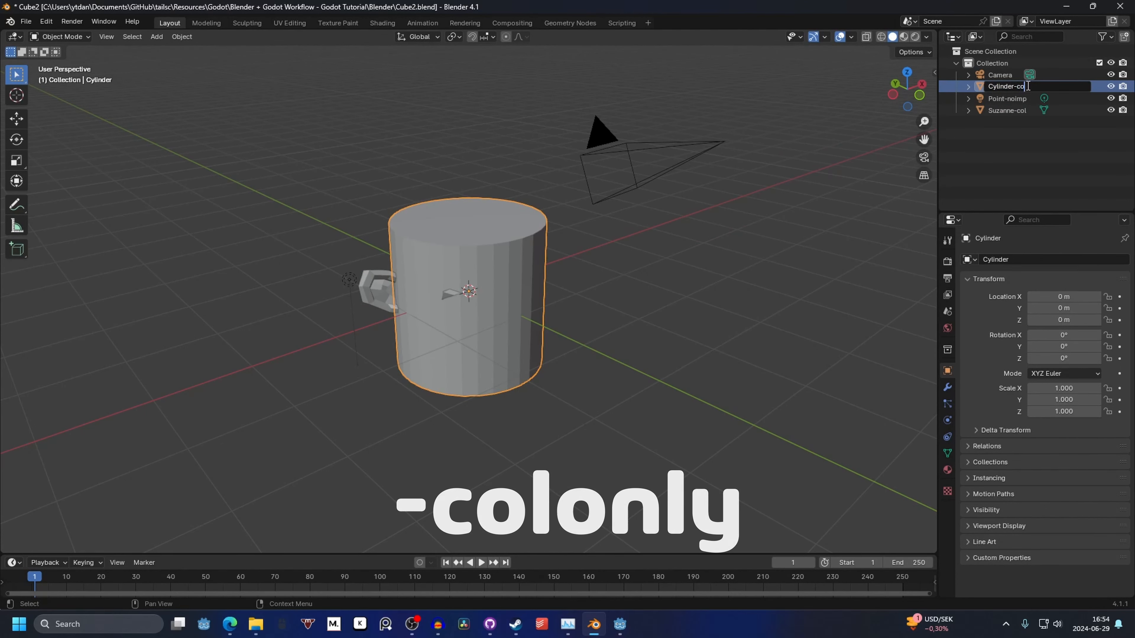
key(Return)
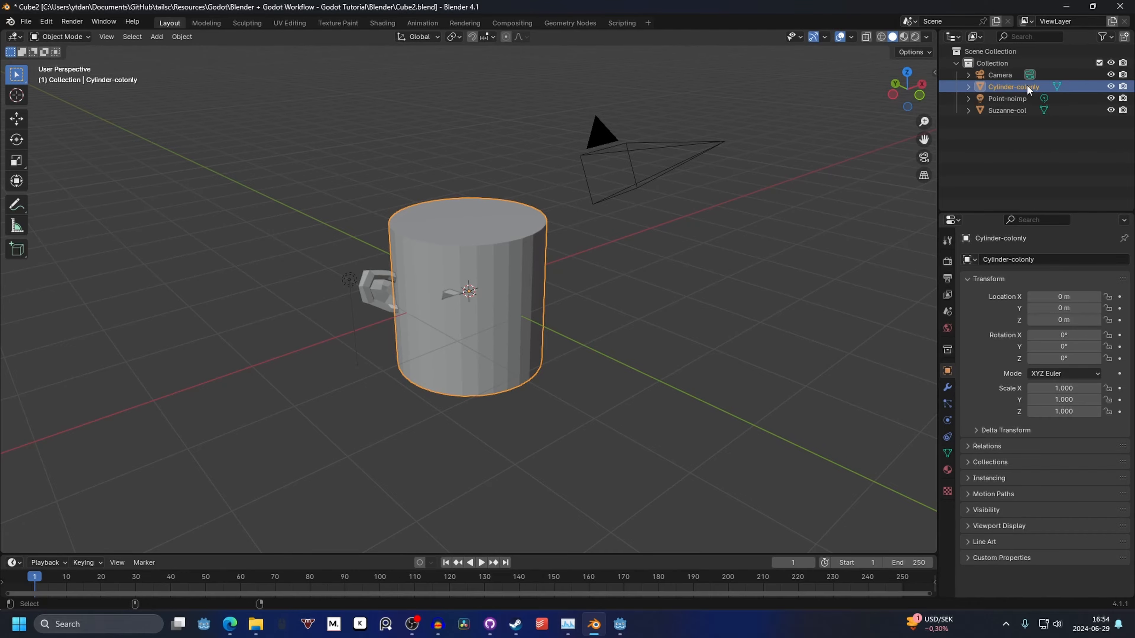
key(ctrl+s)
key(alt+Tab)
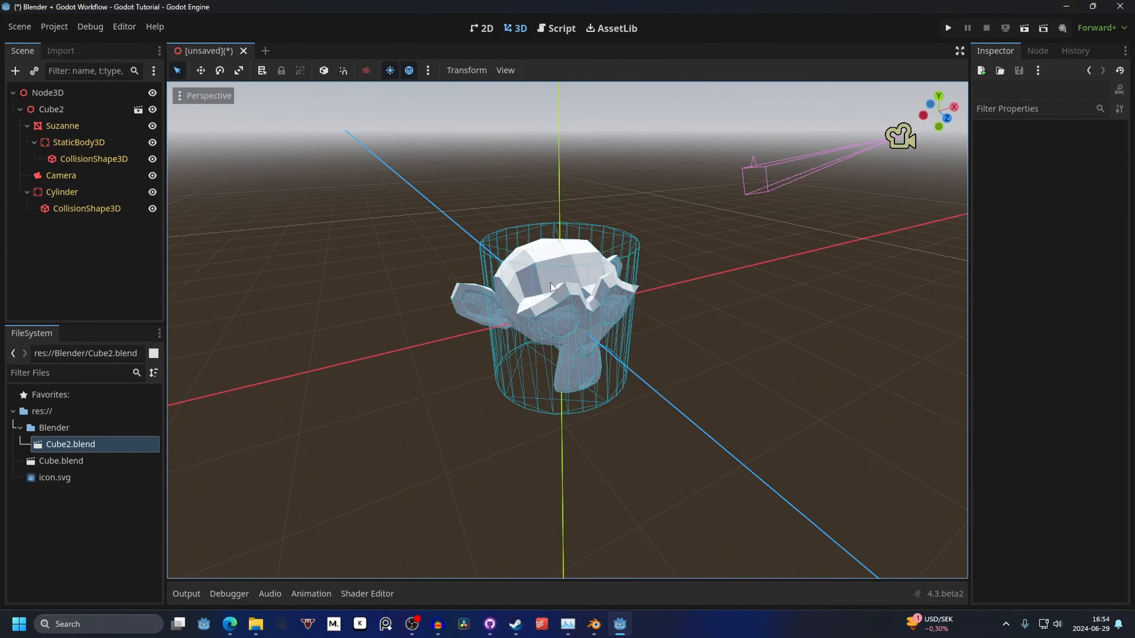
middle_drag(550, 283, 532, 268)
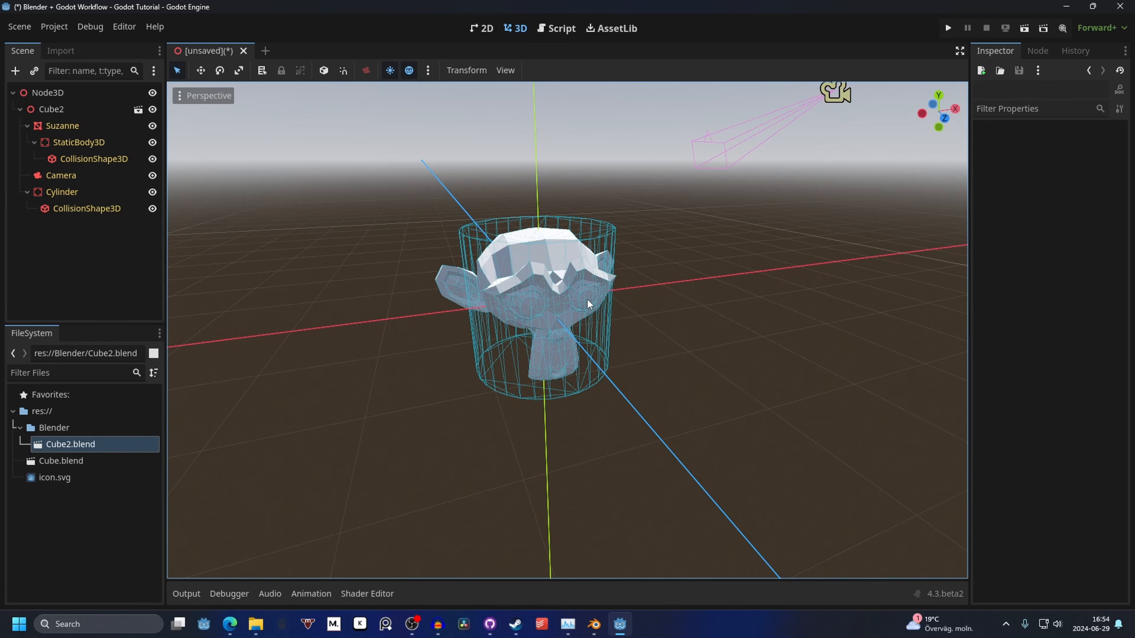
- Switch to Blender and delete the Cylinder-colonly object
key(alt+Tab)
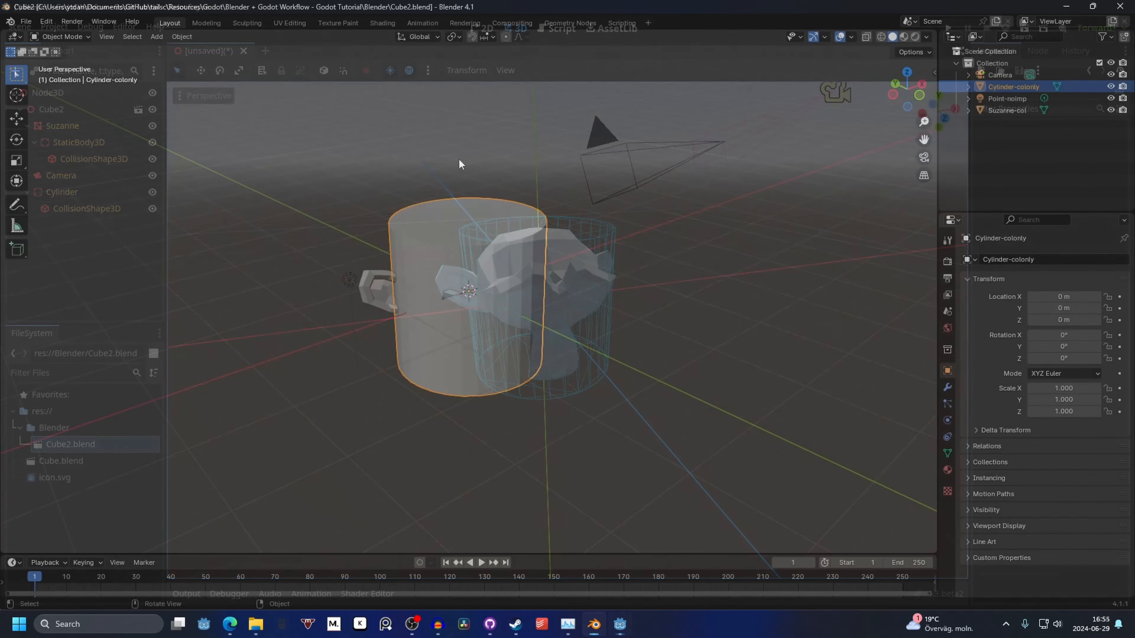
click(447, 221)
key(x)
click(447, 221)
- Add a Subdivision Surface modifier with viewport level 2 to Suzanne-col, save, and view the result in Godot
click(456, 262)
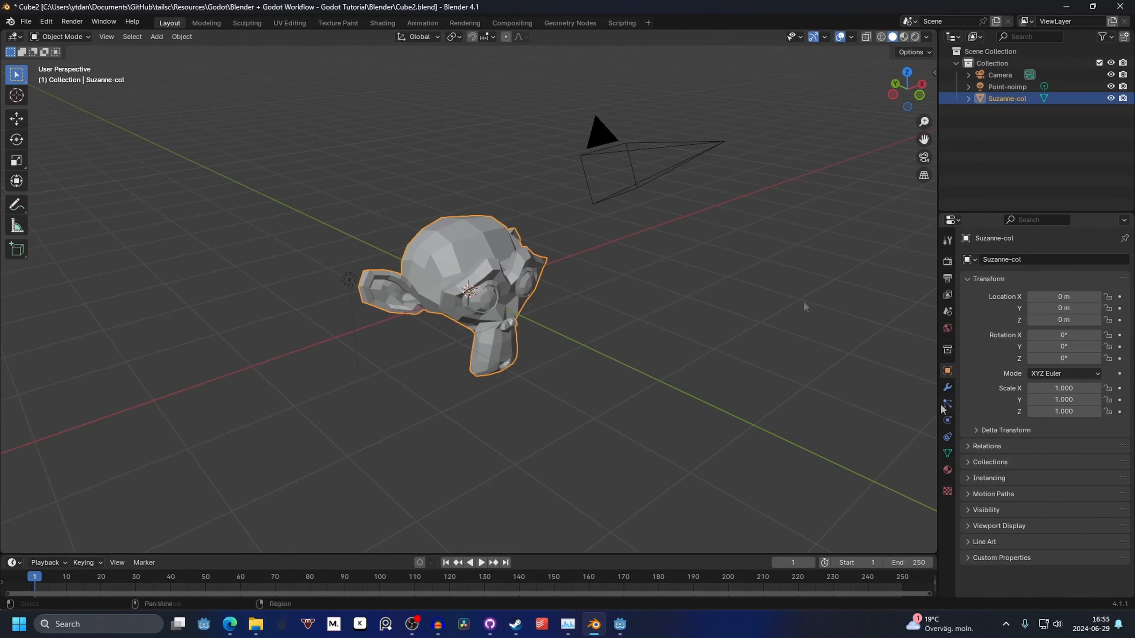
click(948, 387)
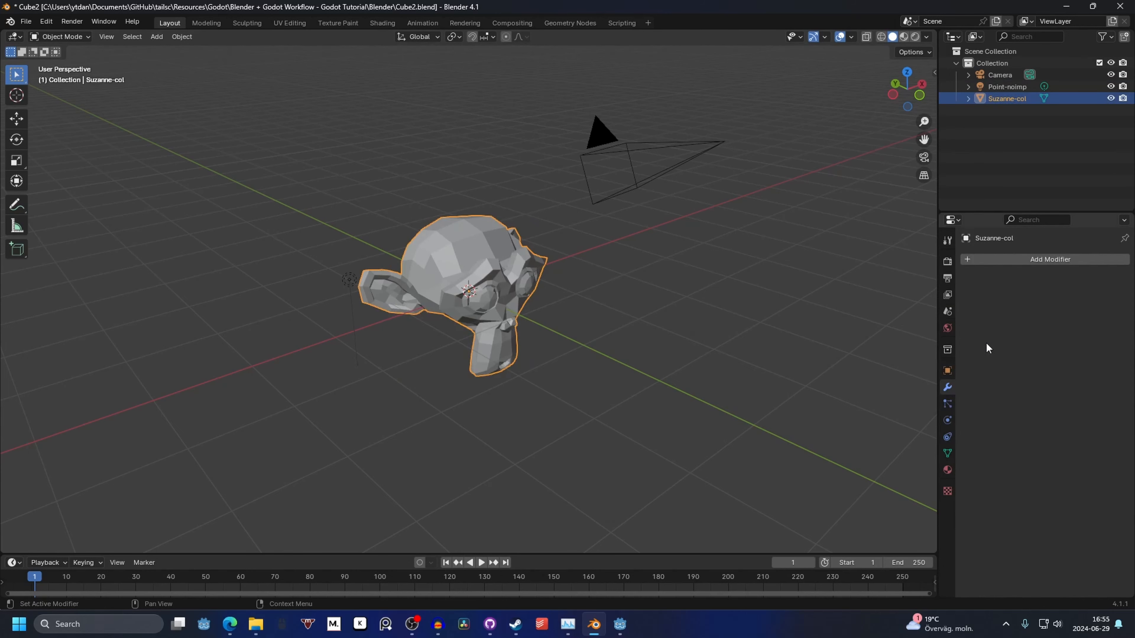
click(1027, 259)
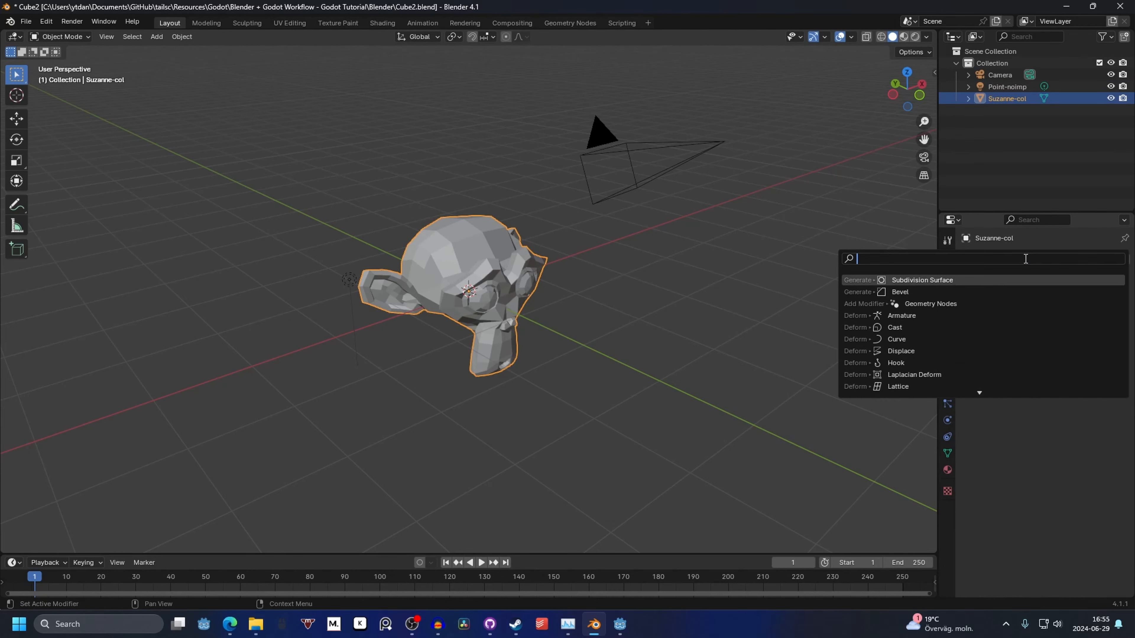
key(Return)
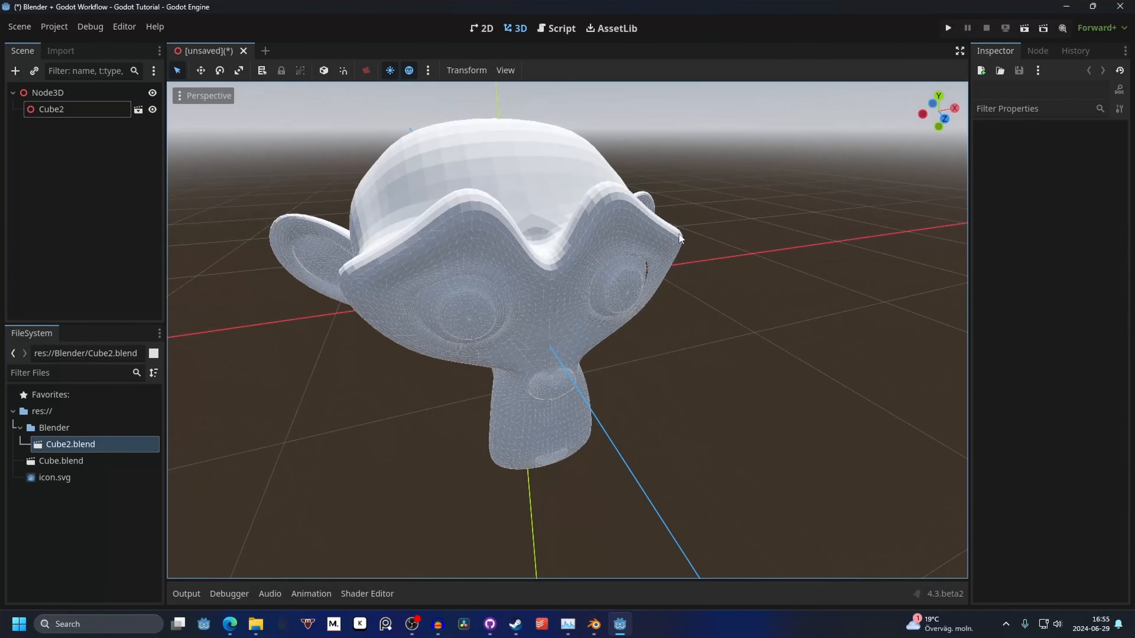
scroll(677, 233, down, 2)
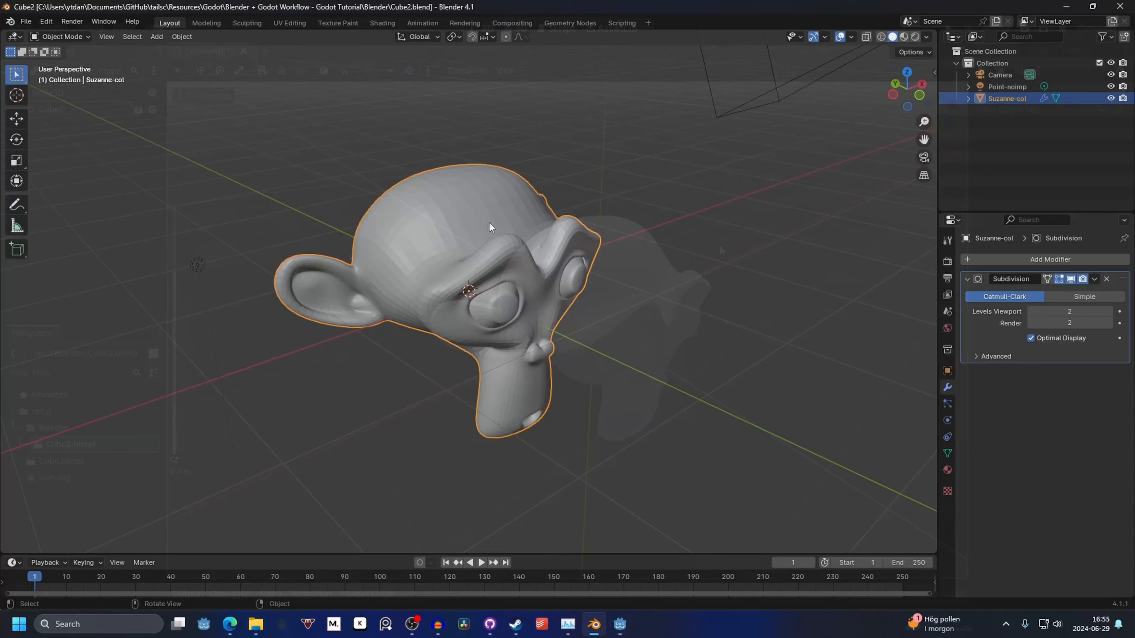
- In Blender, apply Shade Smooth to the monkey, save the file and inspect the reimported model in Godot
right_click(488, 223)
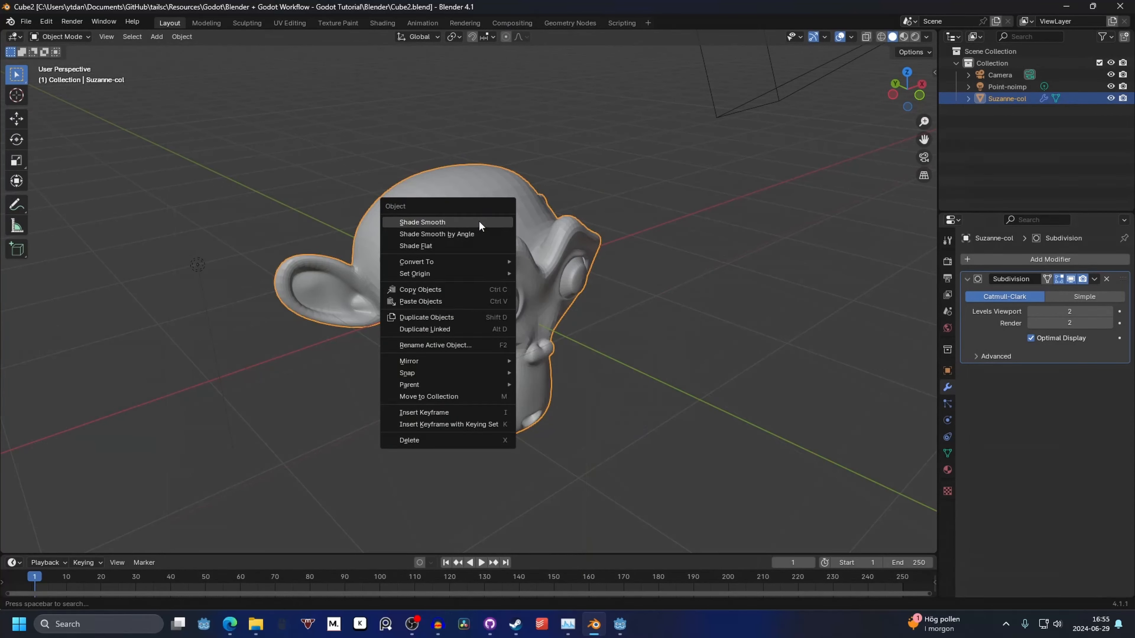
click(479, 222)
key(alt+Tab)
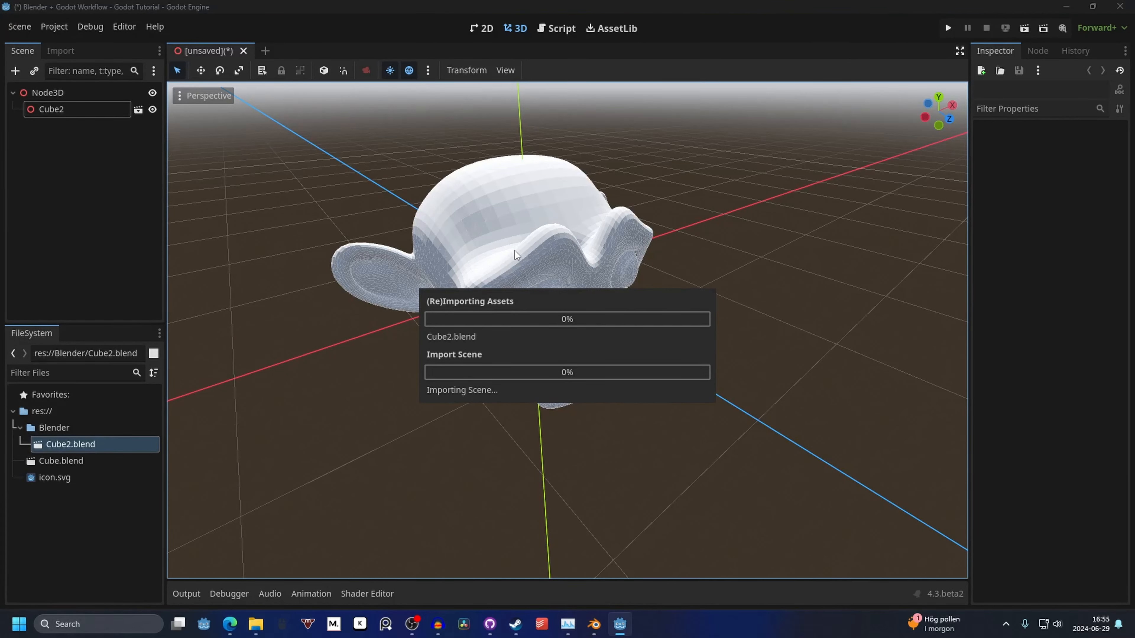
middle_drag(564, 237, 698, 185)
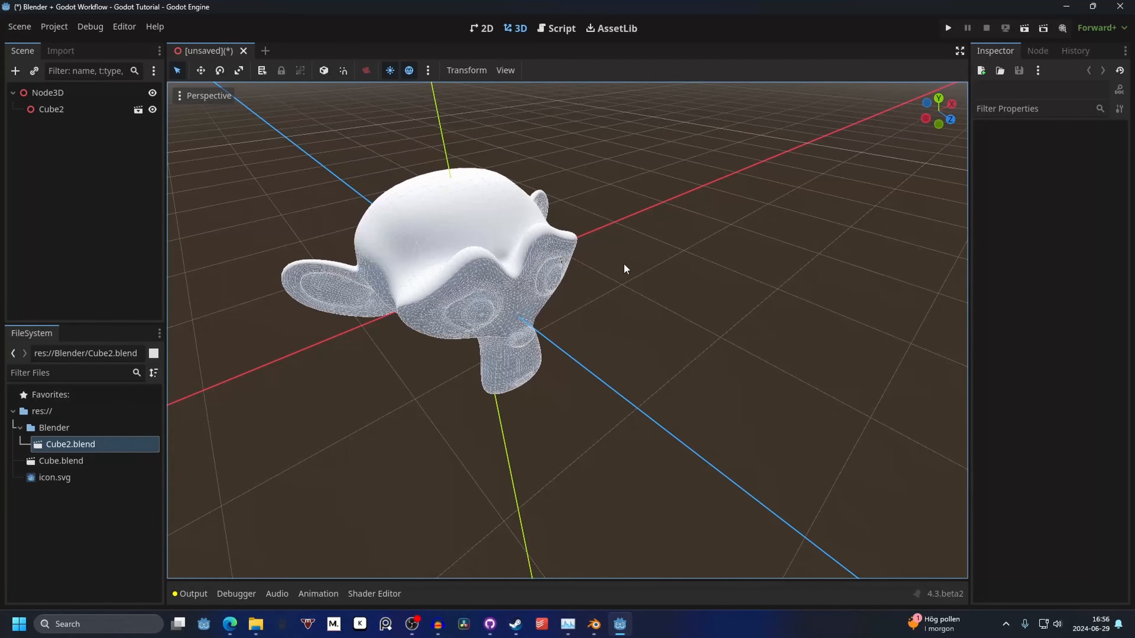
- Switch to Blender and create a new material for the Suzanne-col object
key(alt+Tab)
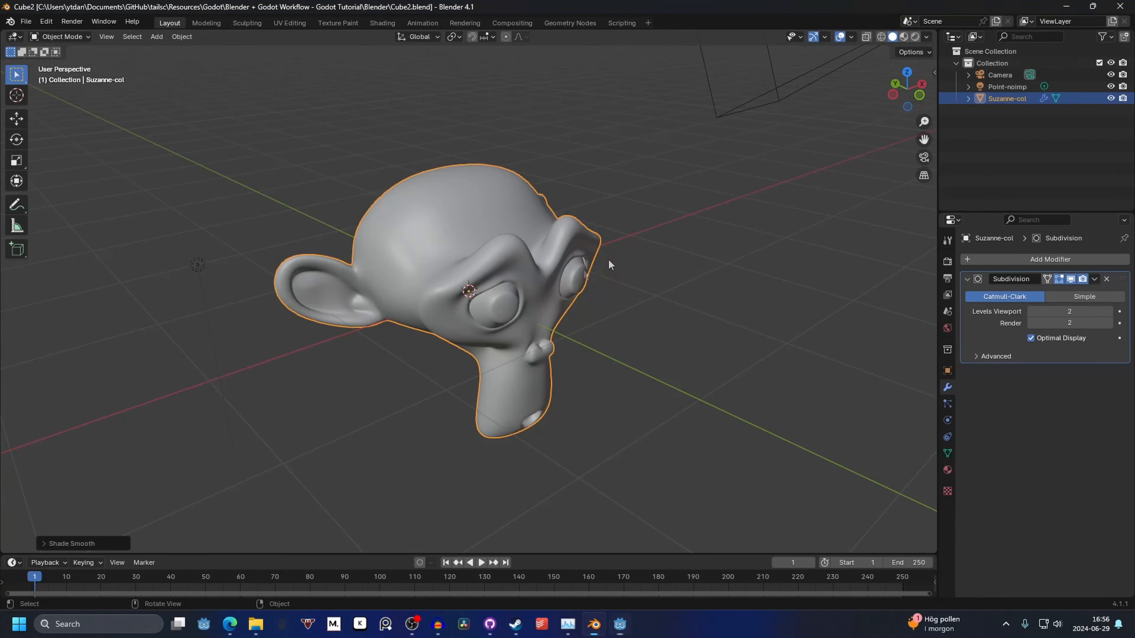
click(20, 563)
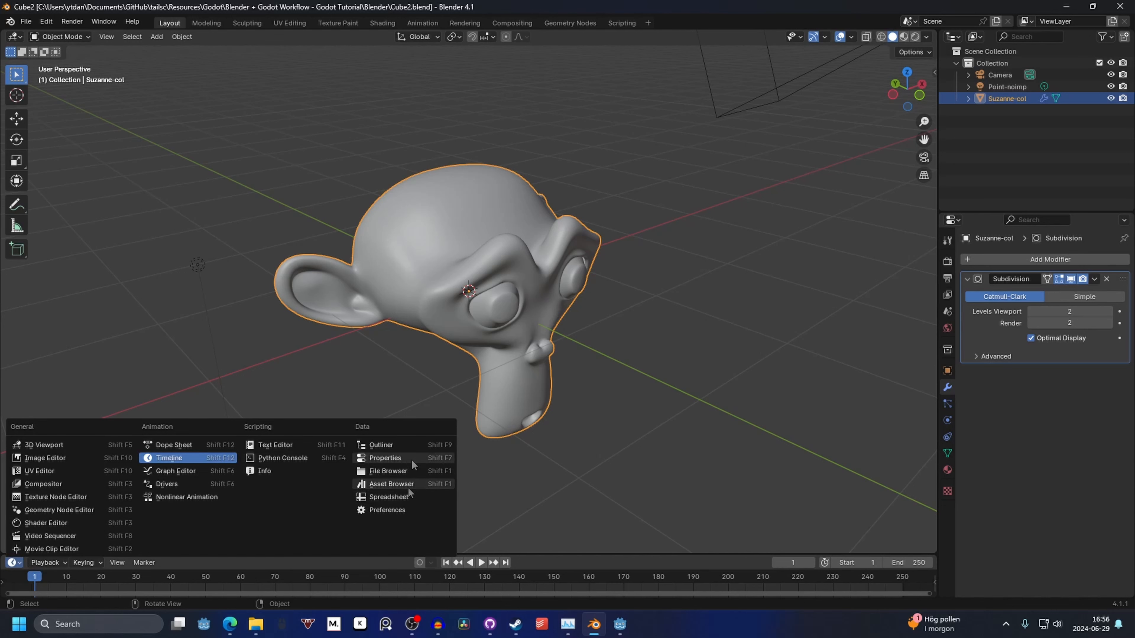
click(946, 471)
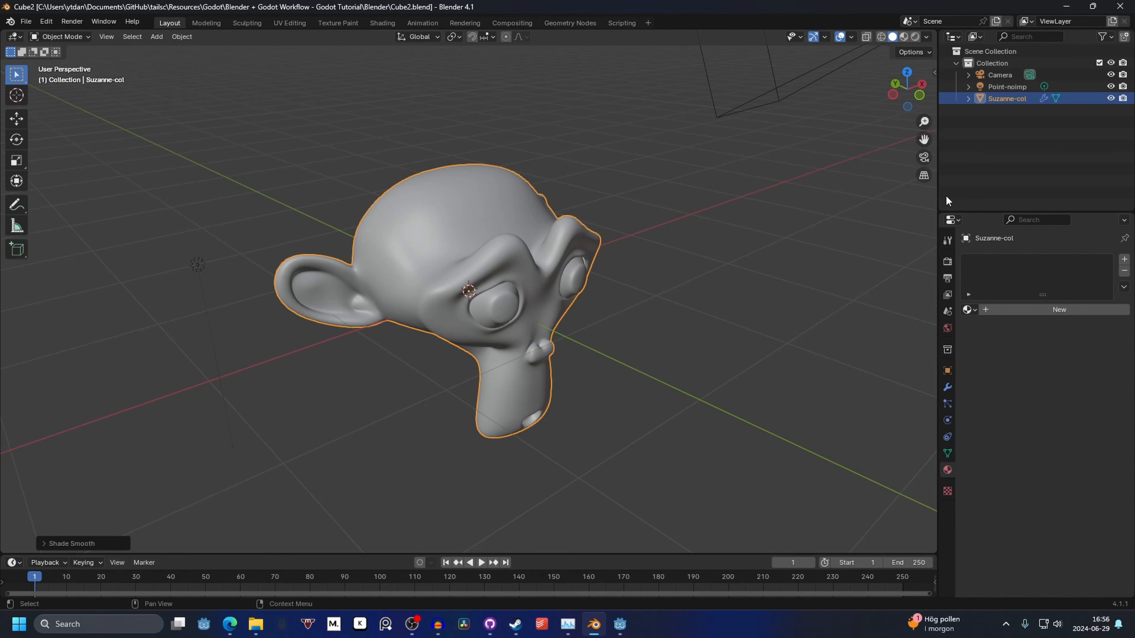
click(1062, 311)
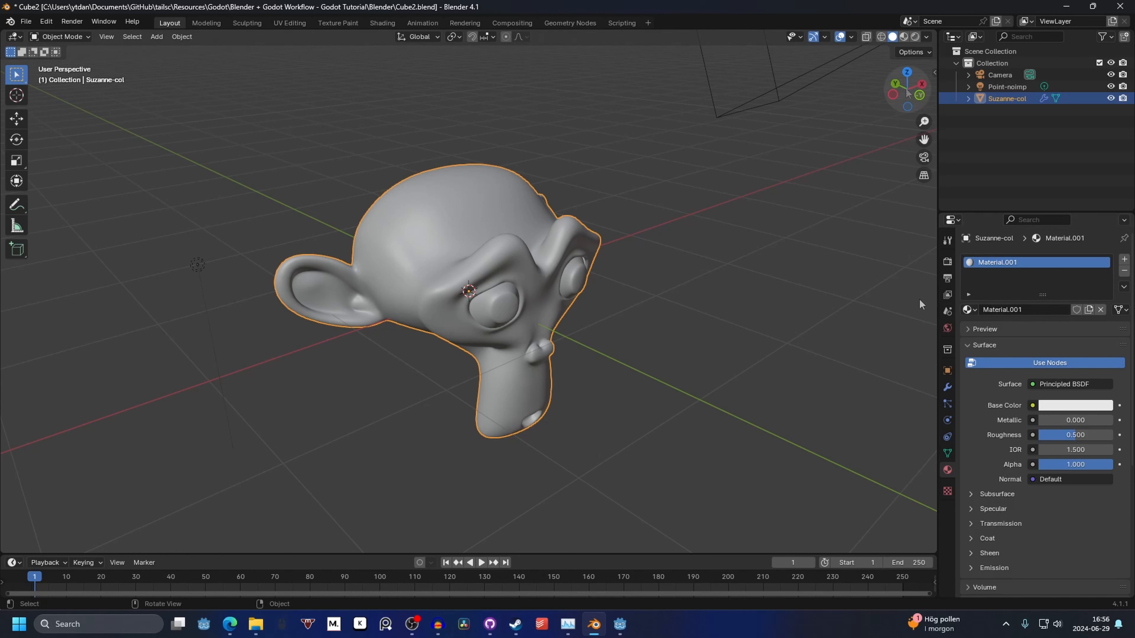
- Show the viewport in material preview, set the monkey material's base color to red, save, and view the result in Godot
click(904, 37)
click(1063, 406)
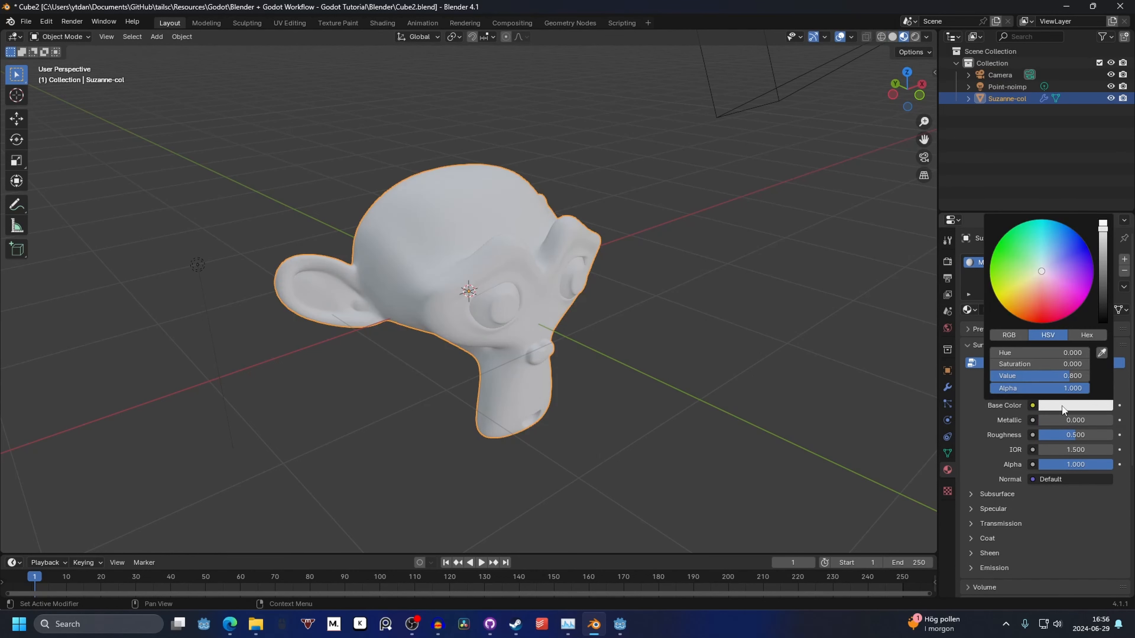
click(1056, 313)
click(677, 269)
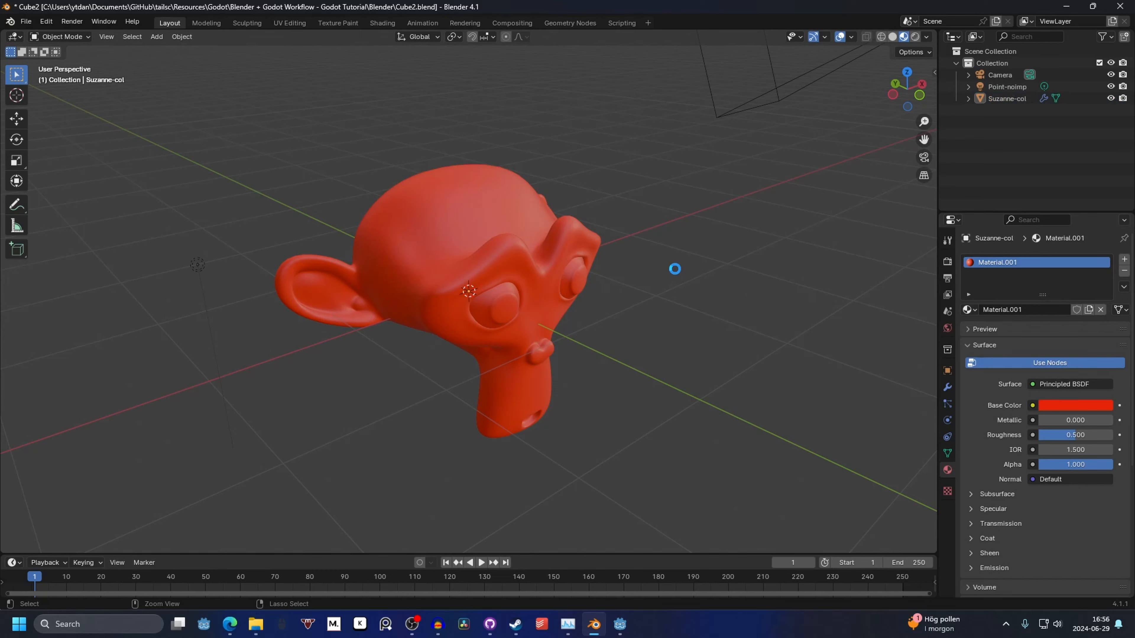
key(alt+Tab)
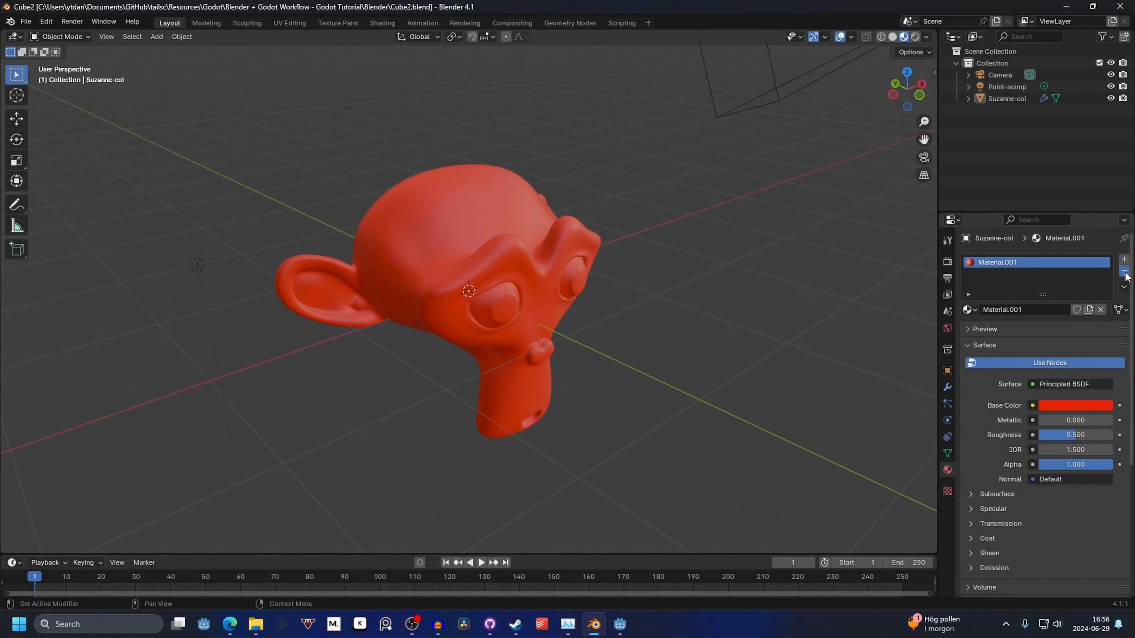
- Back in Blender, replace the monkey's material with the colour_palette asset from the low poly materials catalog in the Asset Browser
click(1125, 273)
click(13, 563)
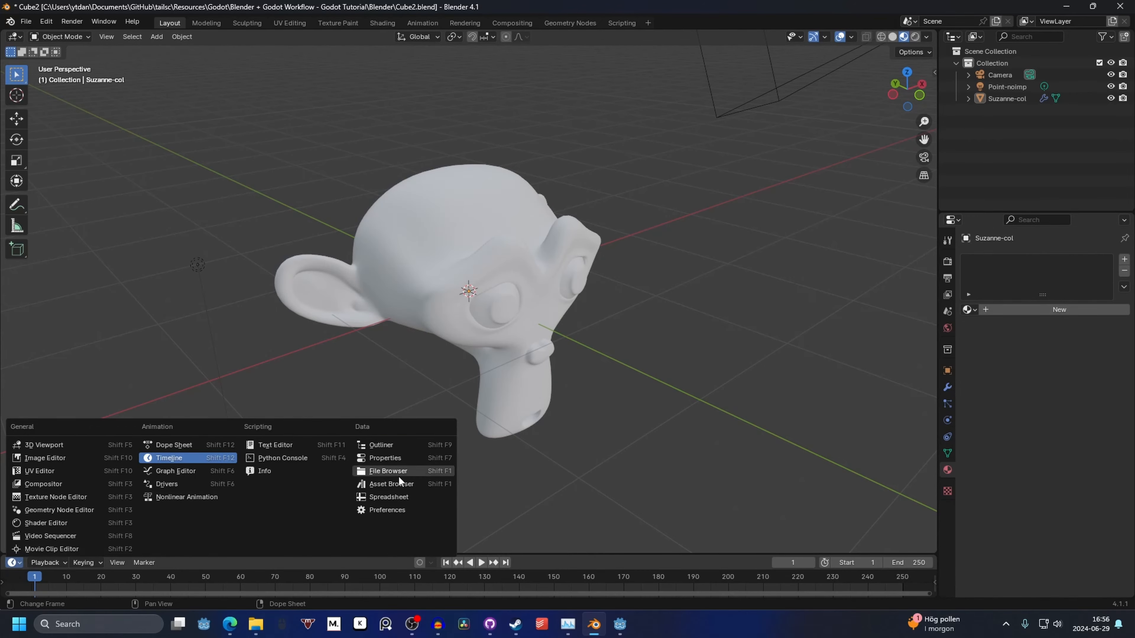
click(381, 483)
drag(271, 554, 134, 260)
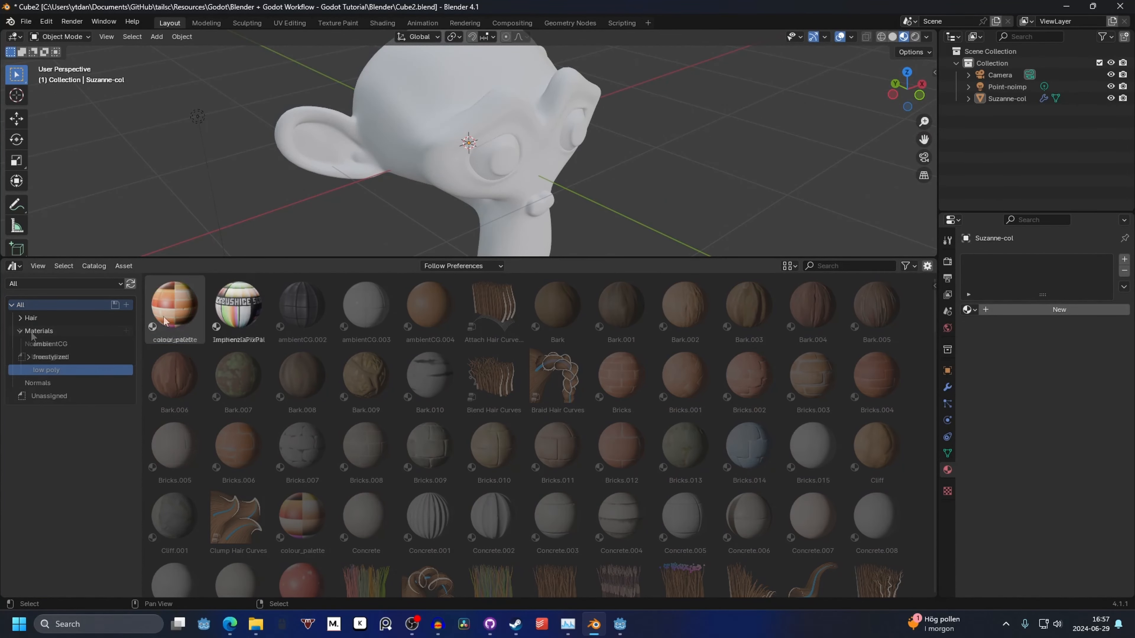
drag(175, 304, 479, 118)
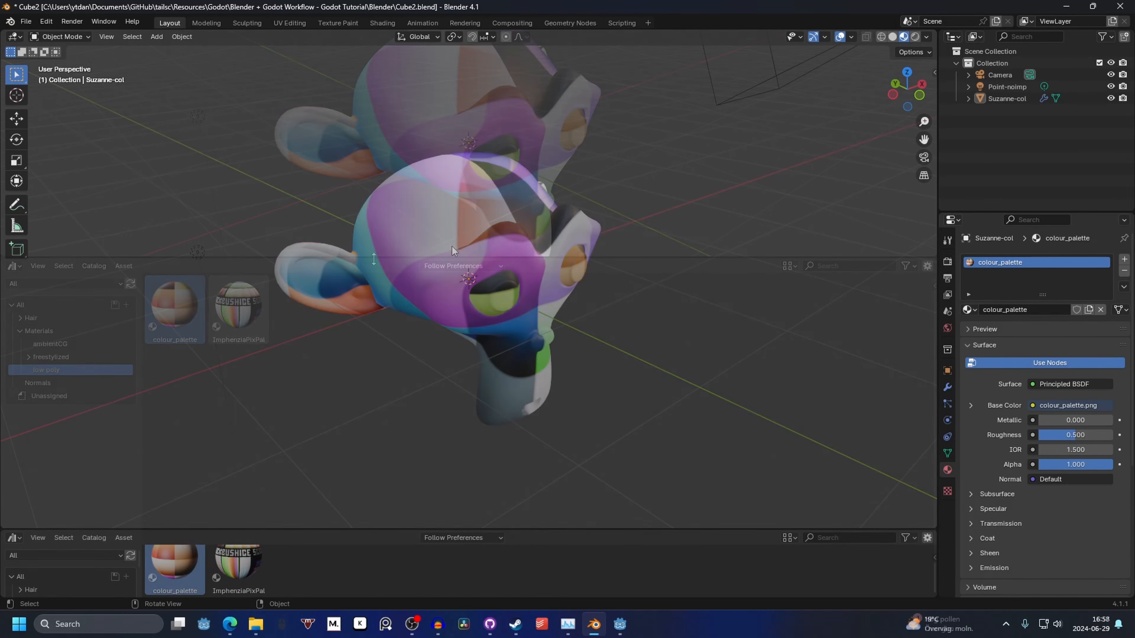
- Save the Blender file, check the reimported monkey in Godot and return to Blender
key(ctrl+s)
key(alt+Tab)
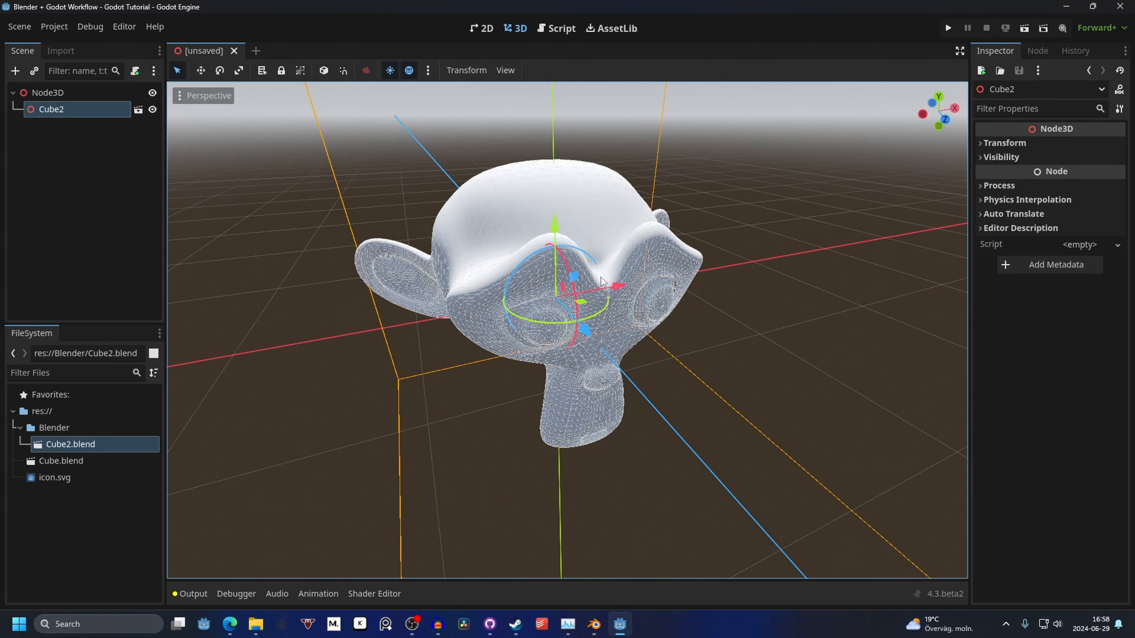
key(alt+Tab)
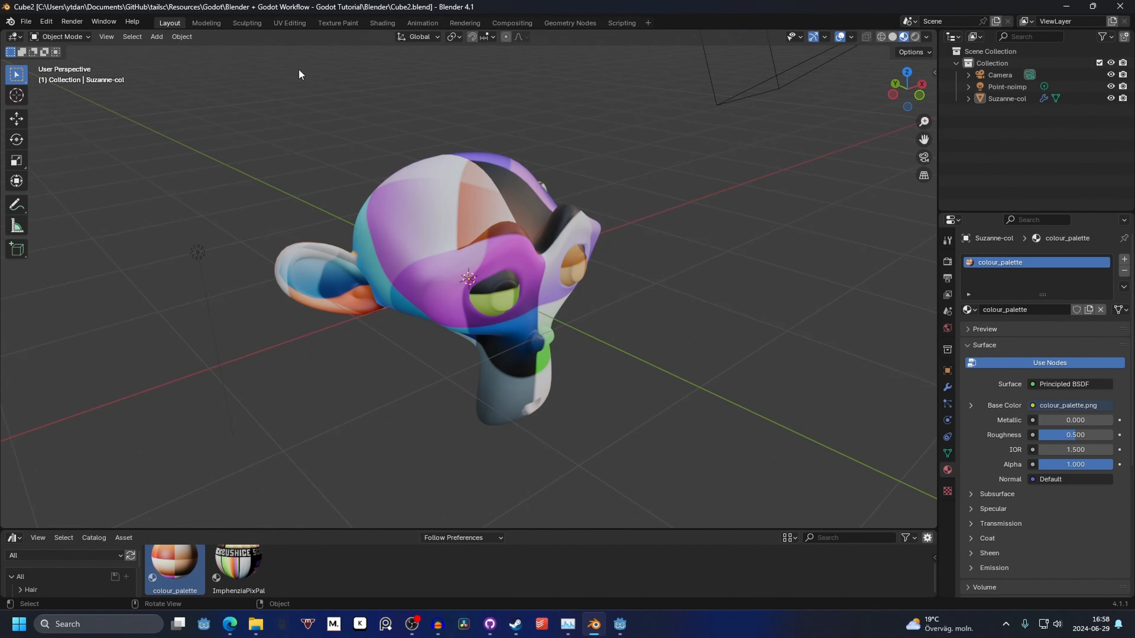
- Pack the external resources into the .blend file, and unpack colour_palette.png with the option to use the file from the current directory
click(28, 23)
mouse_move(84, 219)
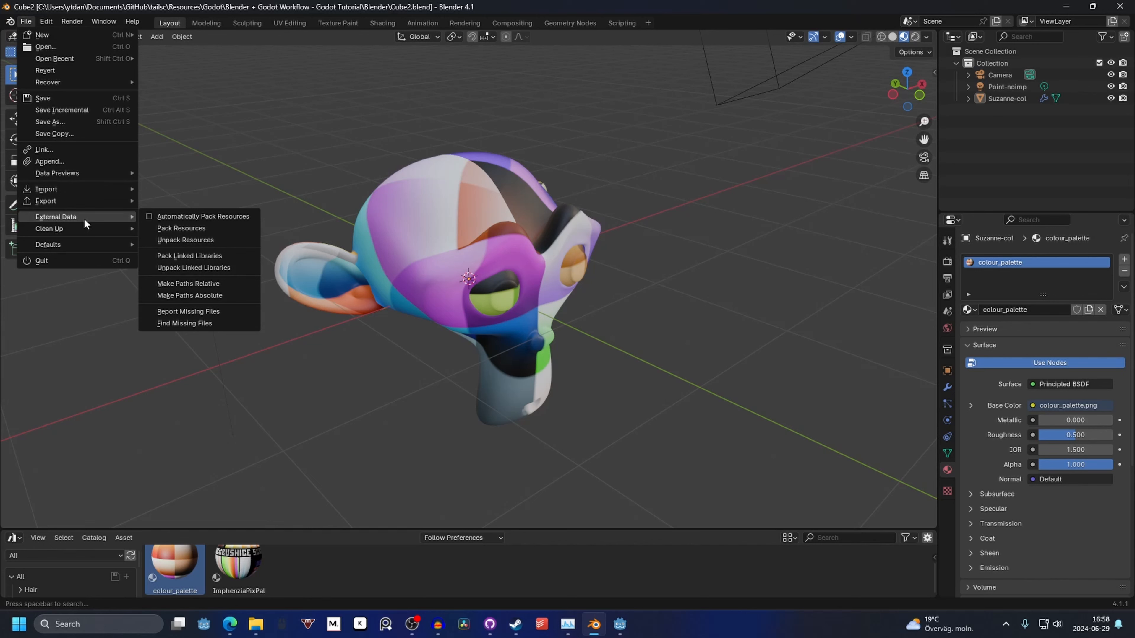
click(213, 228)
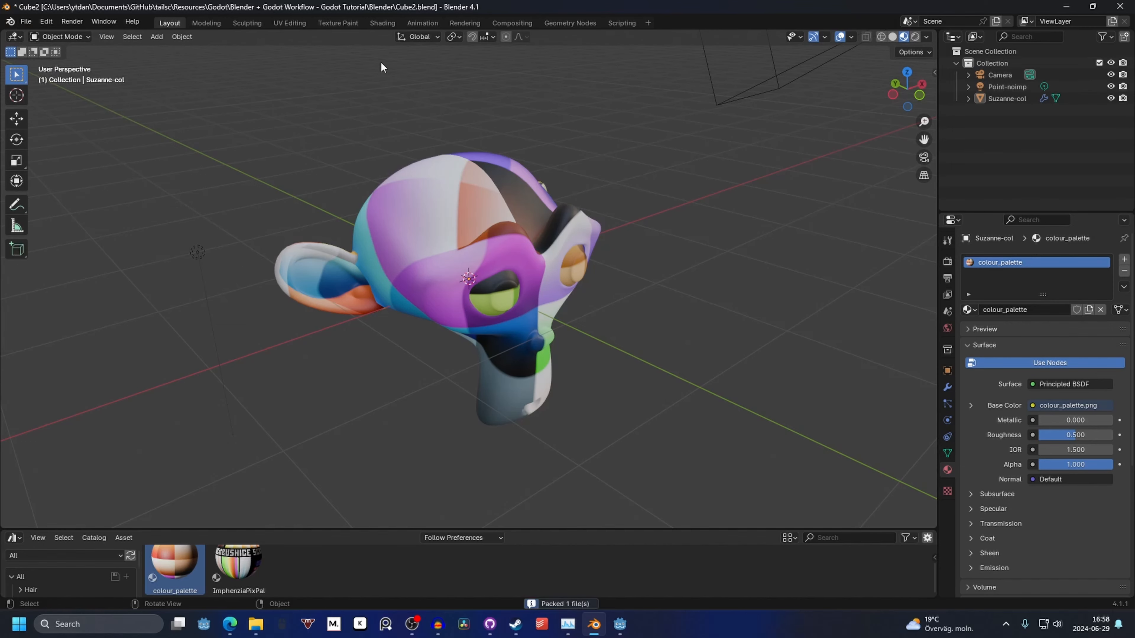
click(380, 23)
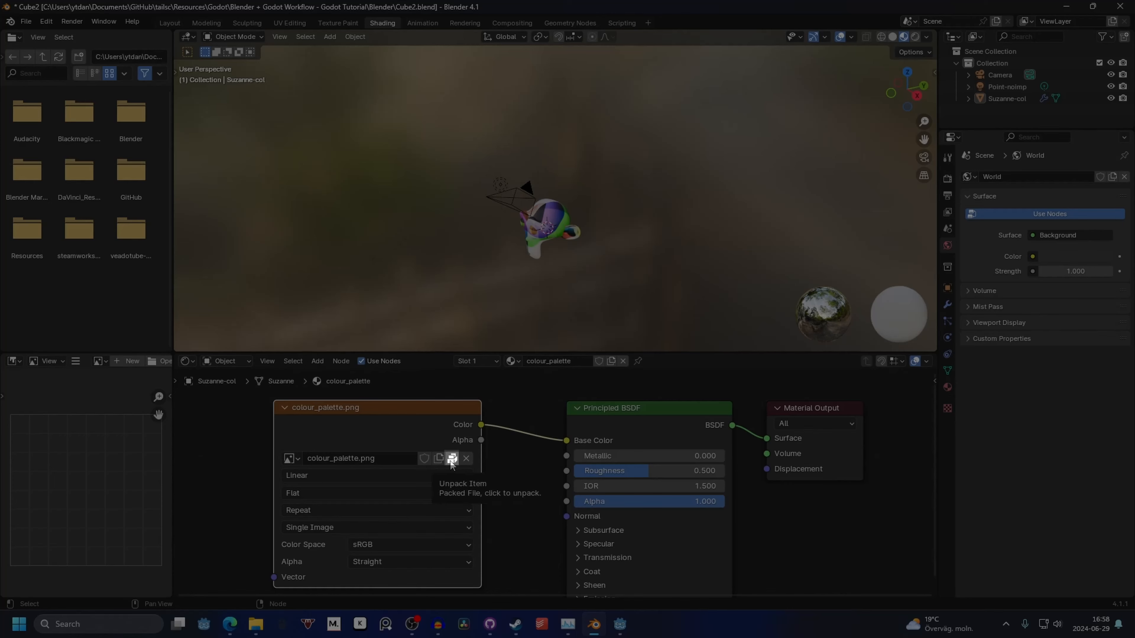
click(452, 460)
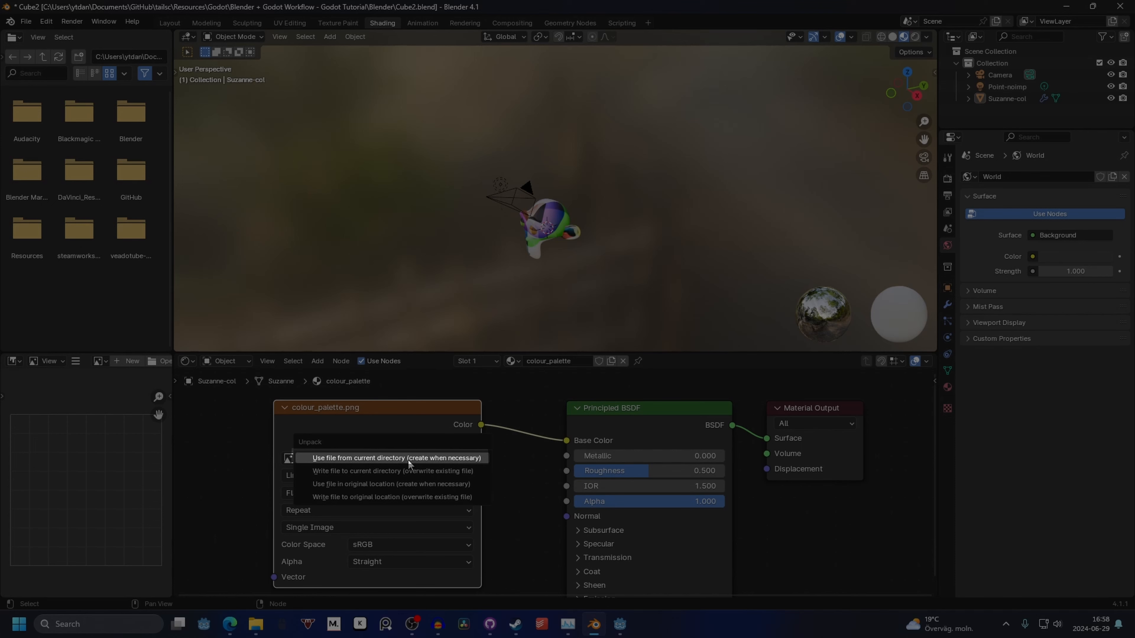
click(448, 458)
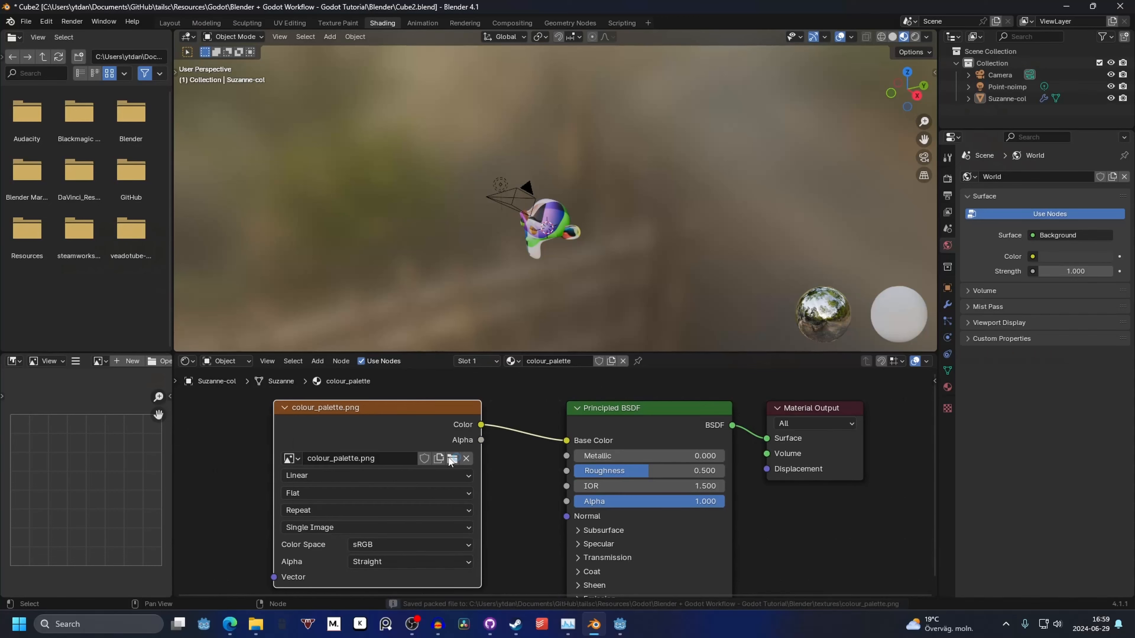
- Save the Blender file, and in Godot inspect the reimported monkey and the colour_palette.png file in the textures folder
scroll(510, 435, down, 2)
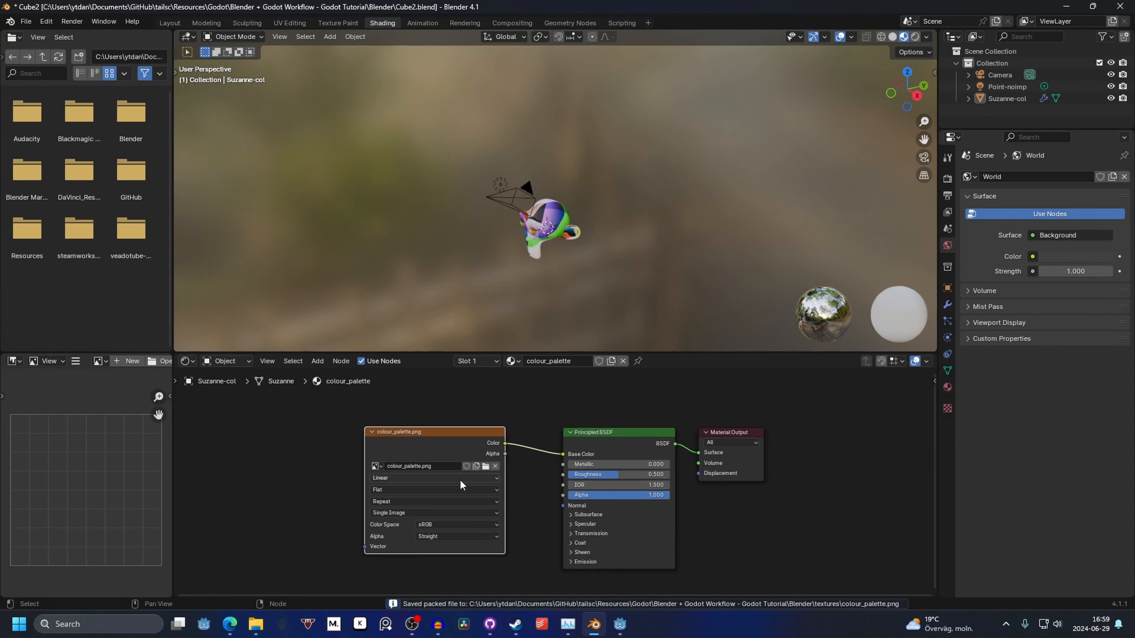
scroll(459, 479, up, 2)
key(ctrl+s)
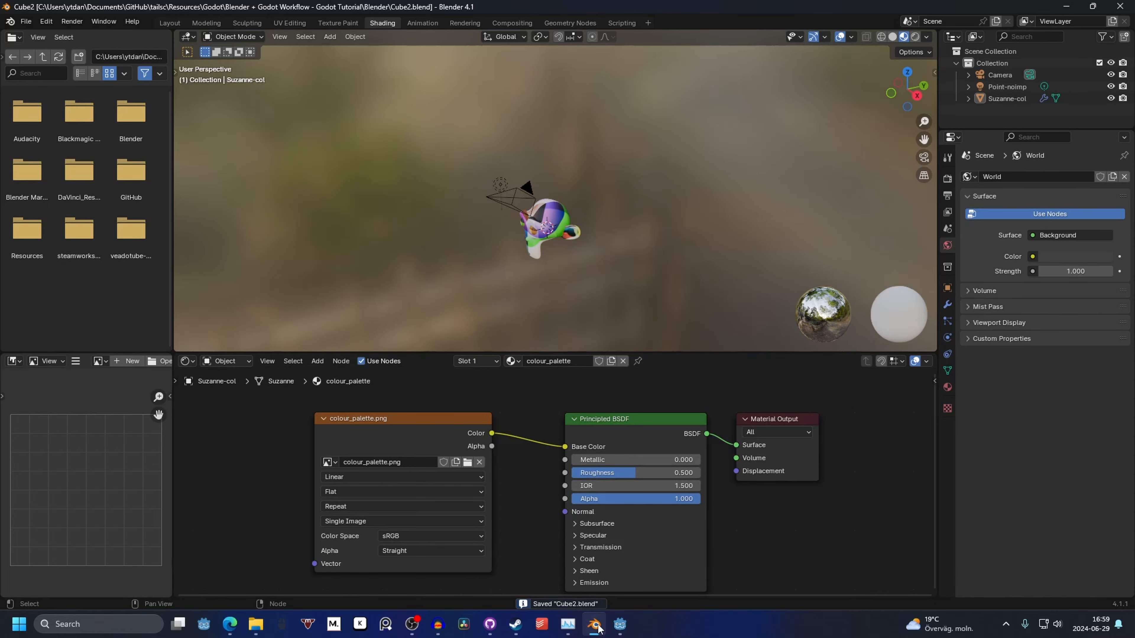
click(619, 624)
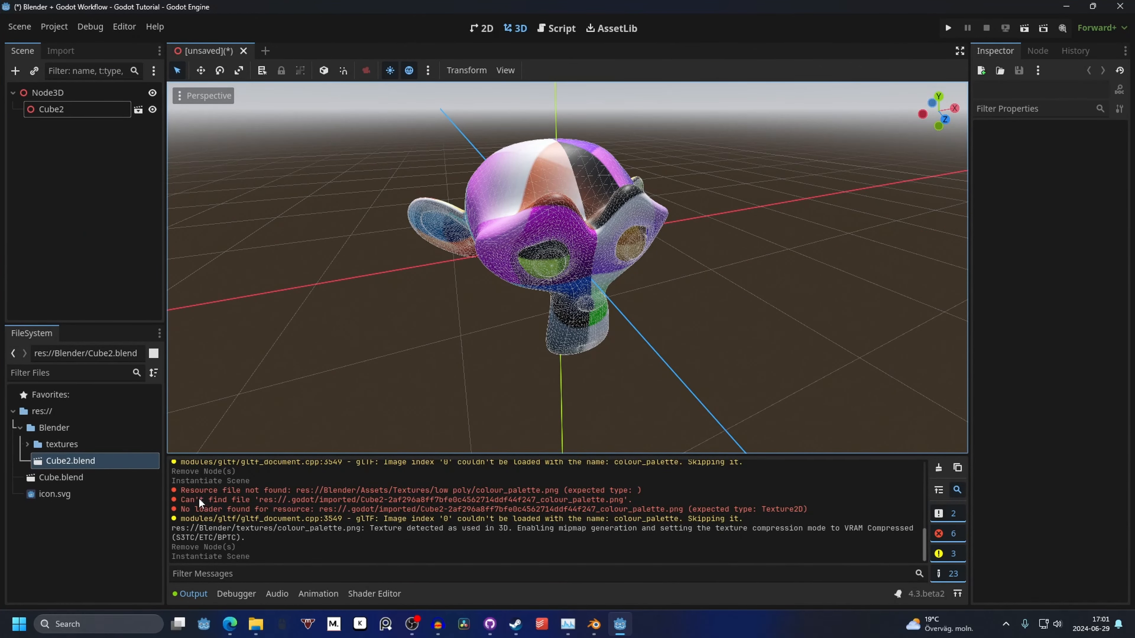
scroll(605, 229, up, 3)
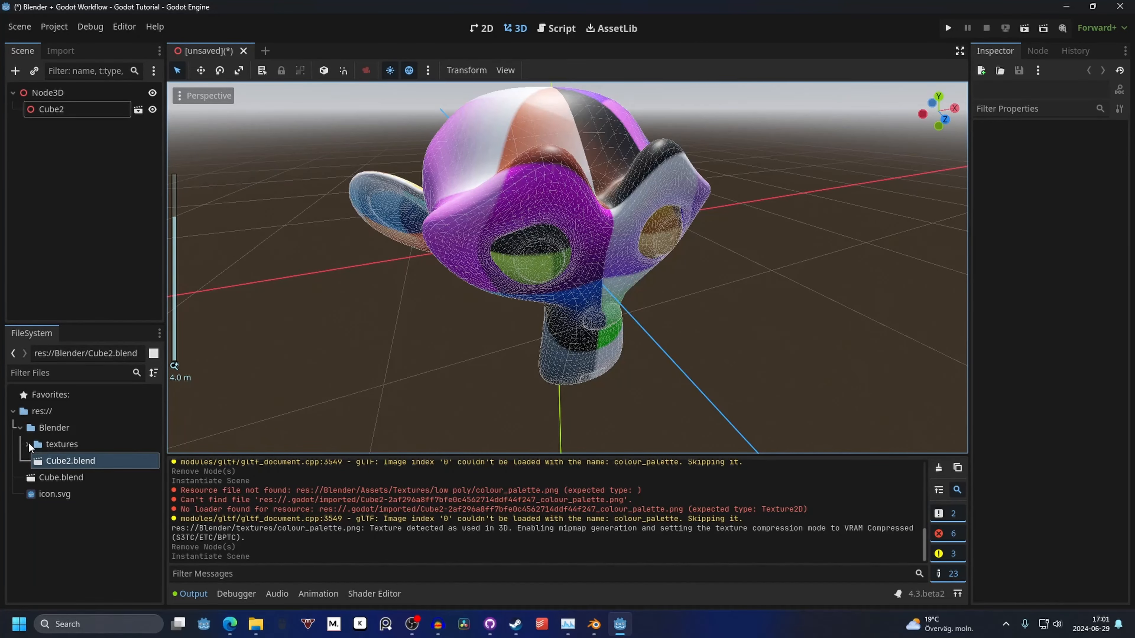
click(27, 444)
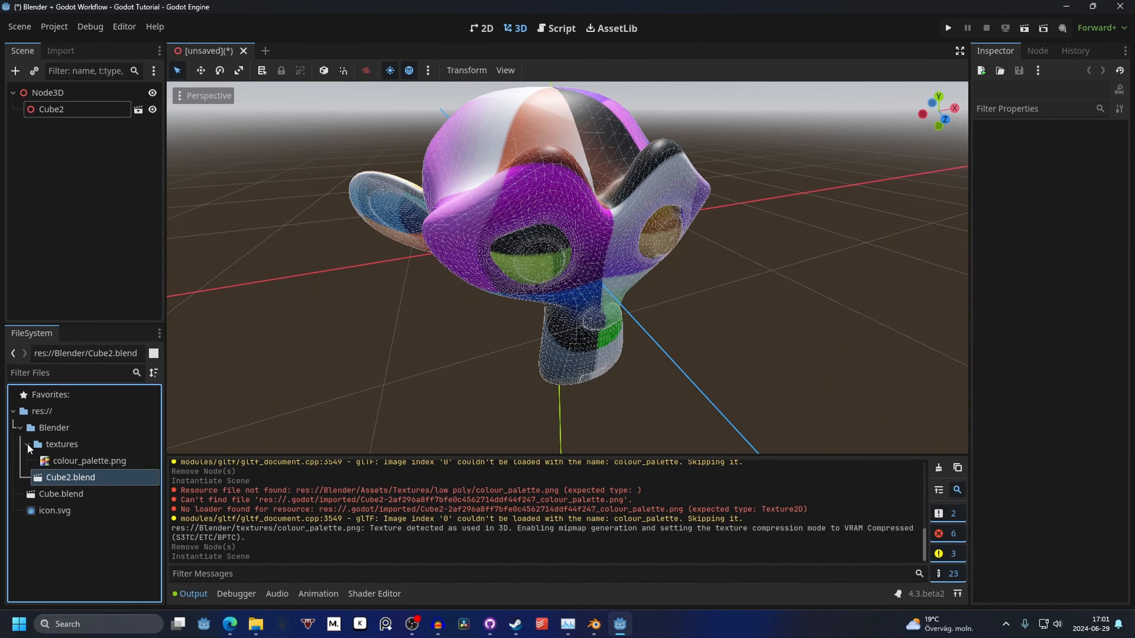
mouse_move(86, 463)
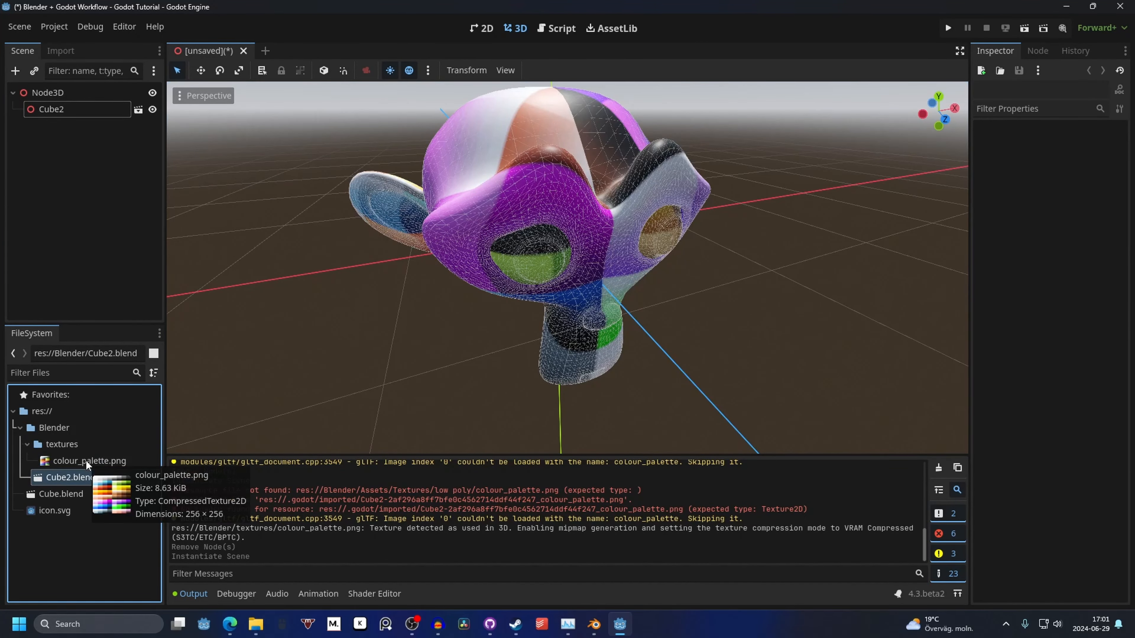
- Create a new inherited scene from Cube.blend and look at the cube in the 3D view
click(81, 497)
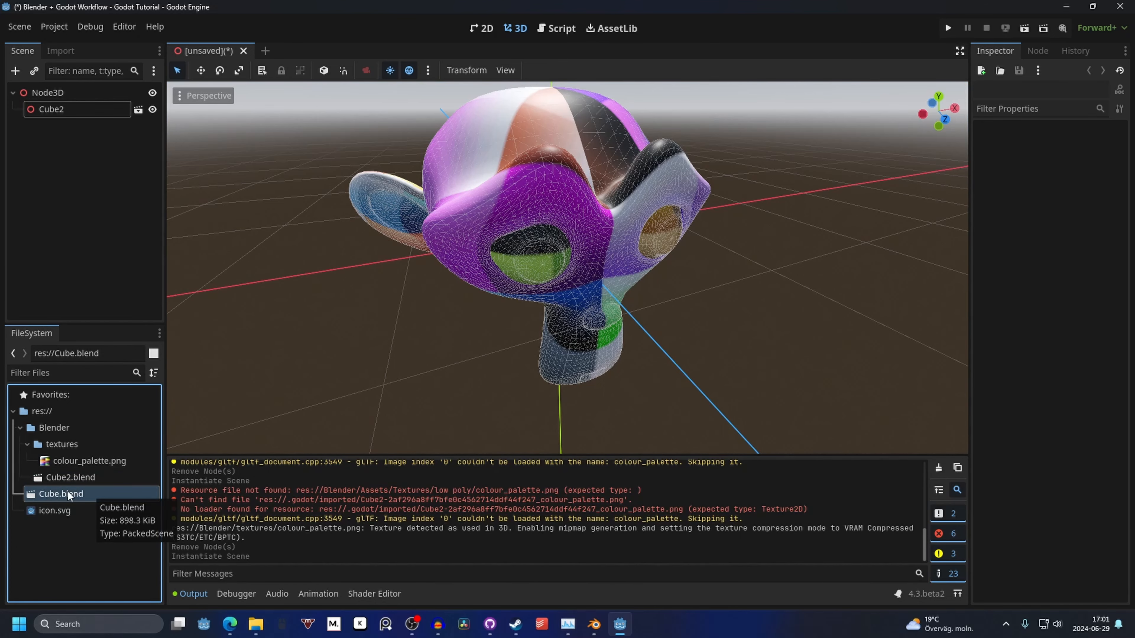
right_click(68, 491)
click(149, 289)
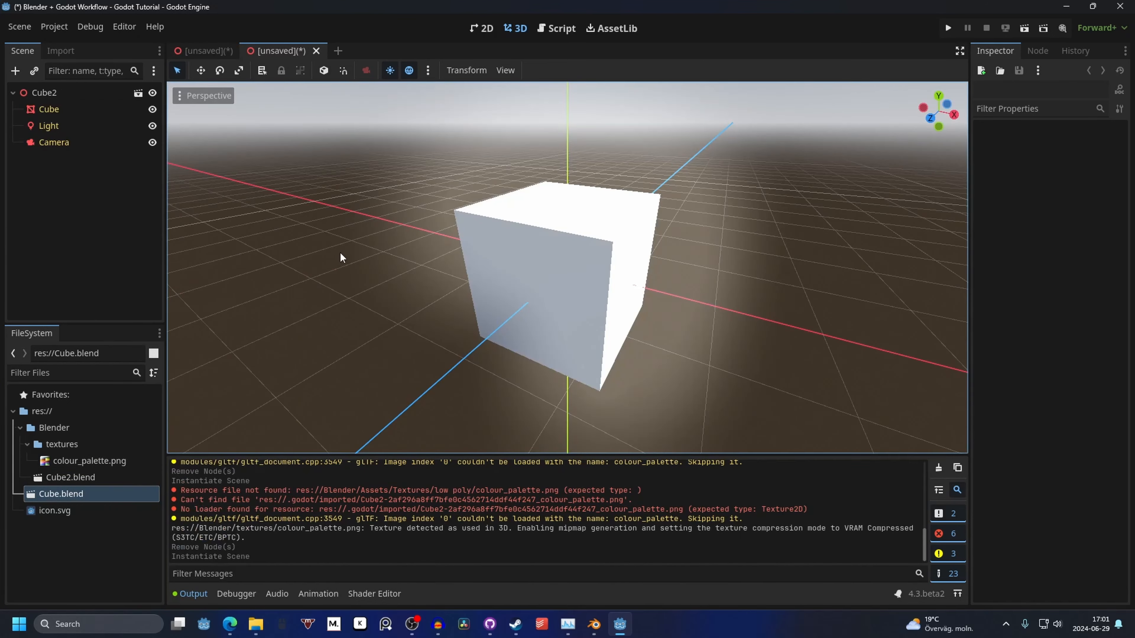
scroll(341, 253, down, 4)
middle_drag(434, 236, 536, 249)
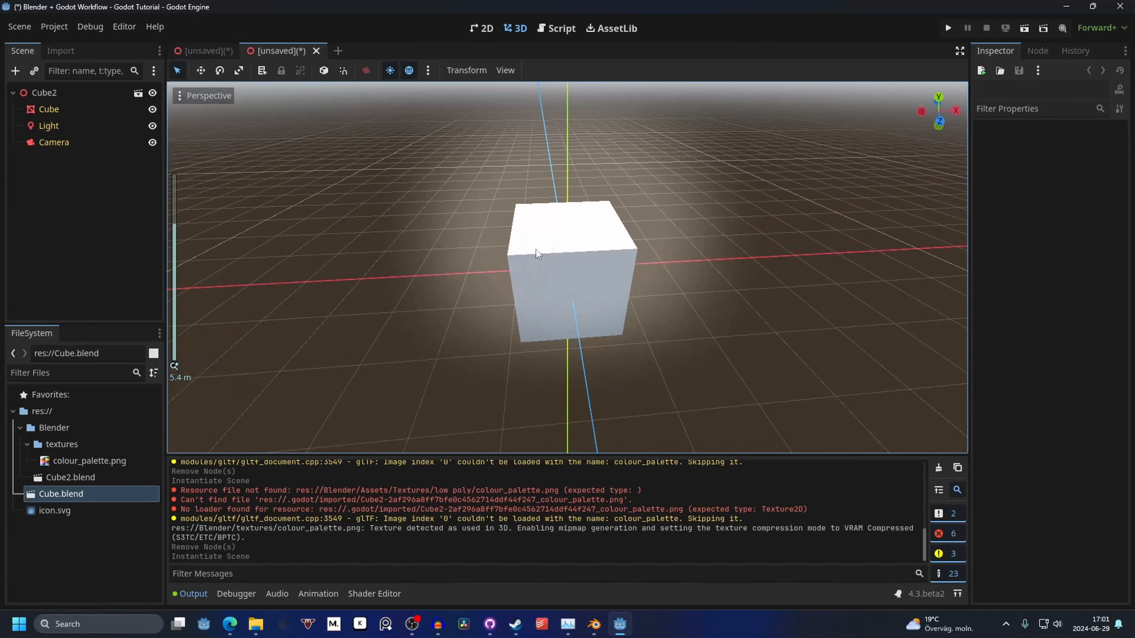
right_click(103, 494)
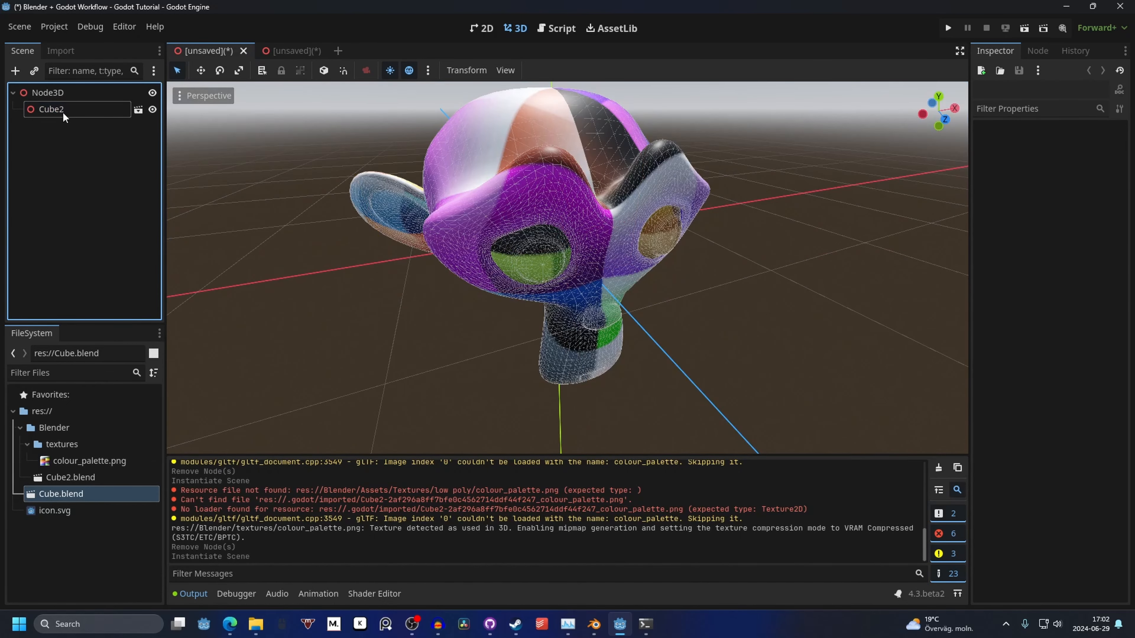
- In the monkey scene, enable Editable Children on the Cube2 instance
click(62, 111)
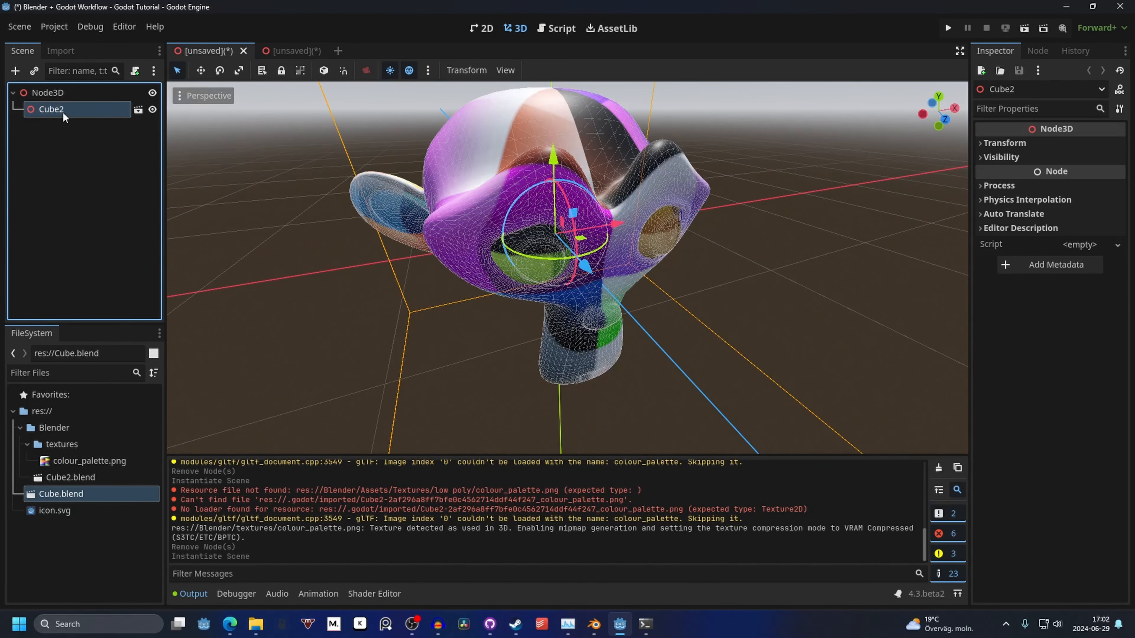
right_click(75, 110)
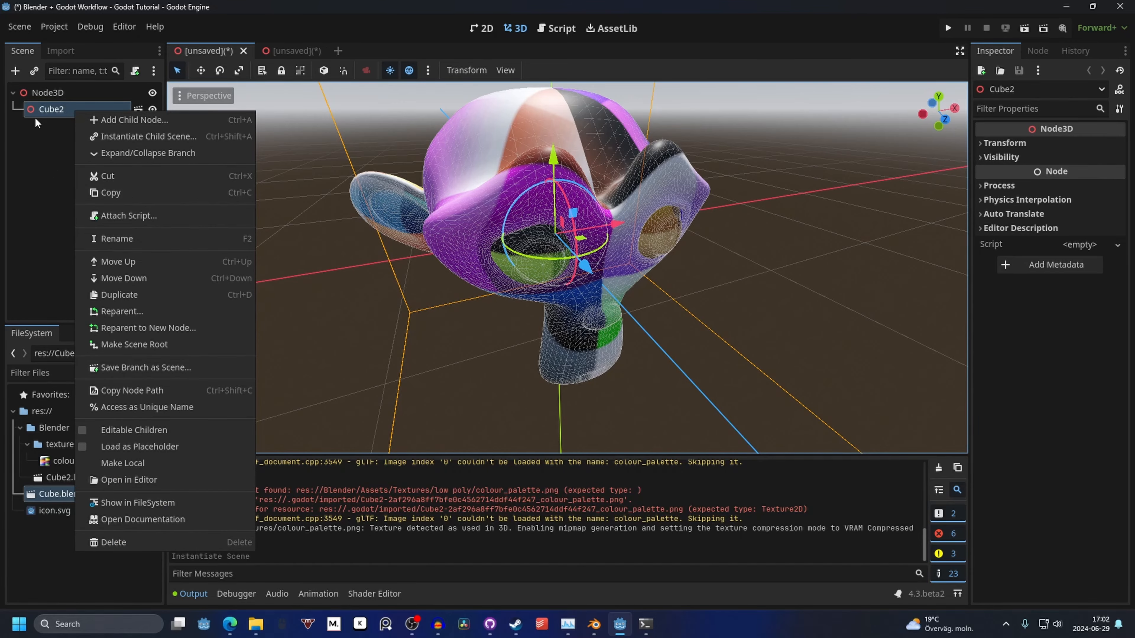
click(134, 430)
- Select the Camera node inside Cube2 and move it along two axes in the 3D view
click(61, 175)
scroll(636, 231, down, 5)
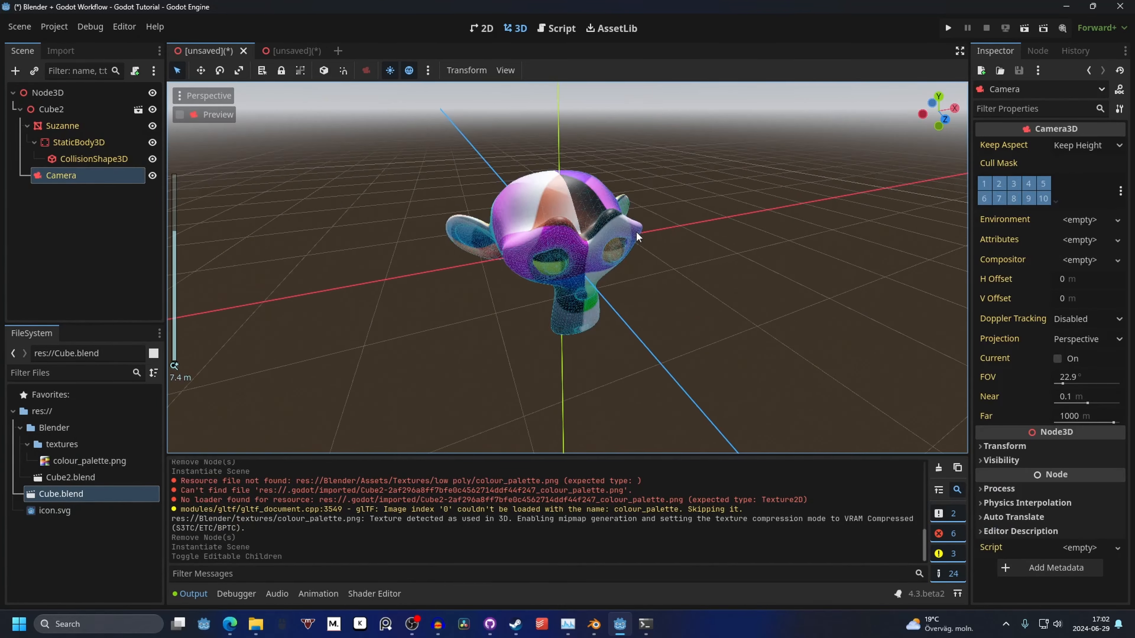
scroll(635, 231, down, 2)
middle_drag(636, 231, 588, 254)
drag(637, 279, 716, 286)
drag(636, 339, 642, 260)
middle_drag(541, 242, 619, 226)
- Select the monkey's CollisionShape3D node and examine its collision mesh from different angles and distances
scroll(619, 226, up, 4)
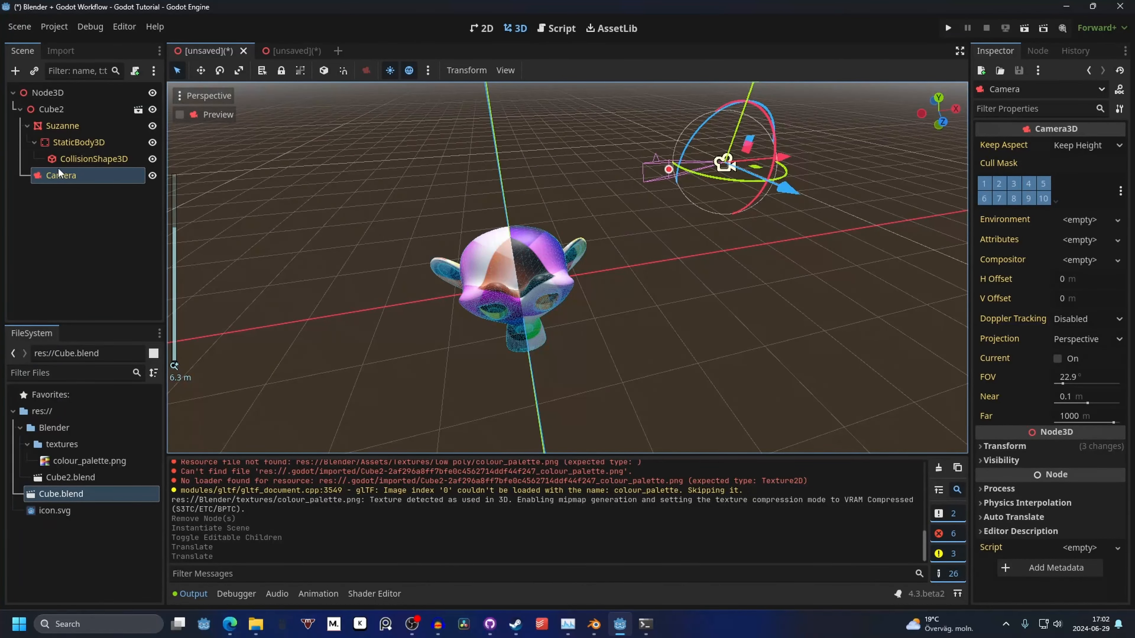
click(79, 156)
scroll(527, 215, up, 6)
middle_drag(536, 224, 644, 208)
scroll(635, 215, down, 4)
scroll(635, 214, up, 4)
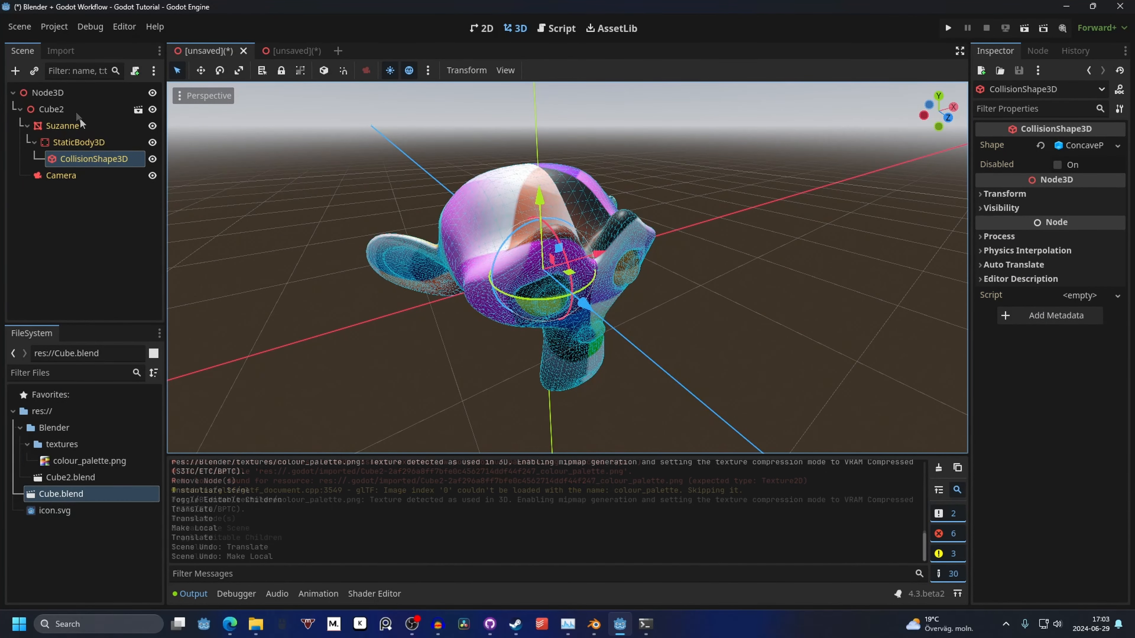
- Make the Cube2 instance local to the monkey scene
click(80, 111)
right_click(80, 111)
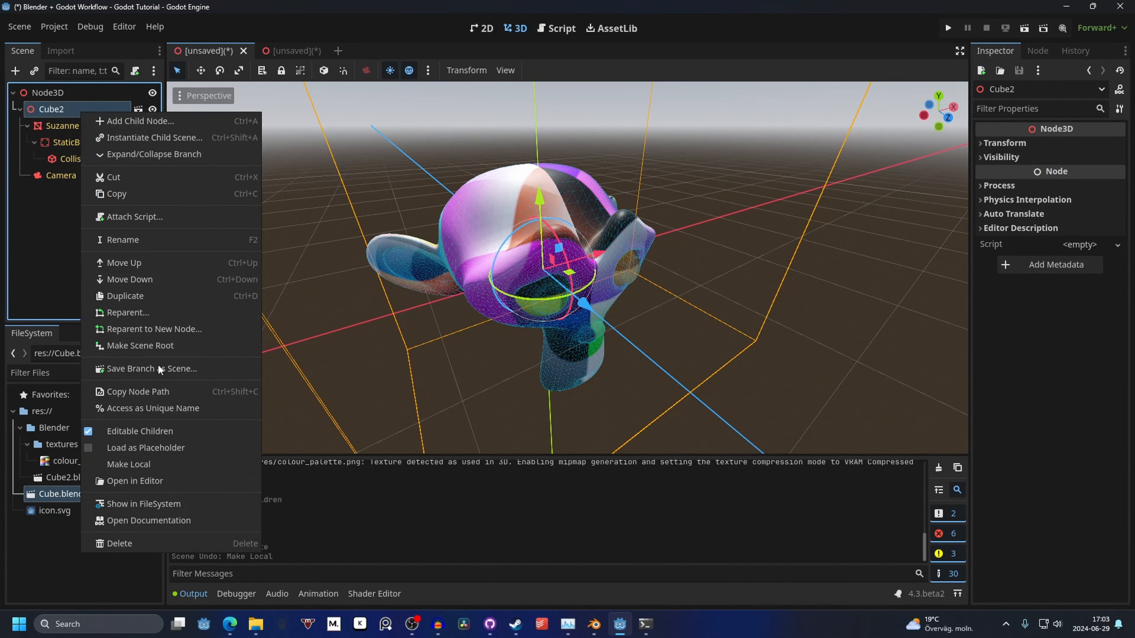
click(149, 465)
- Check the Suzanne, StaticBody3D, CollisionShape3D, Camera and Cube2 nodes one by one, and clear the selection
click(64, 125)
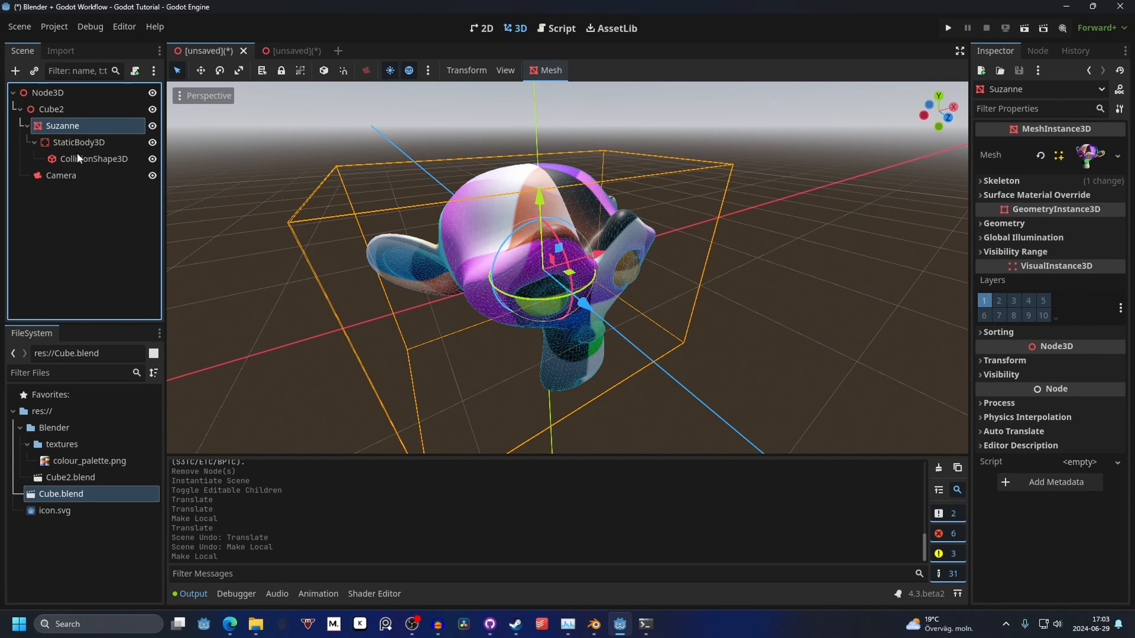
click(79, 142)
click(89, 158)
click(88, 175)
click(74, 112)
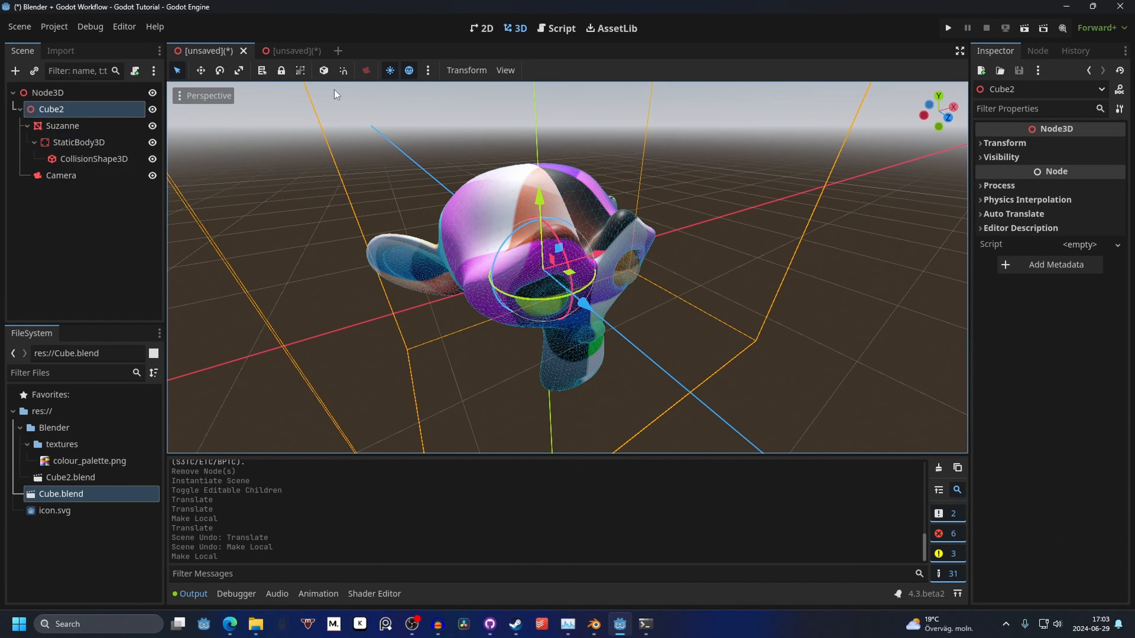
click(762, 167)
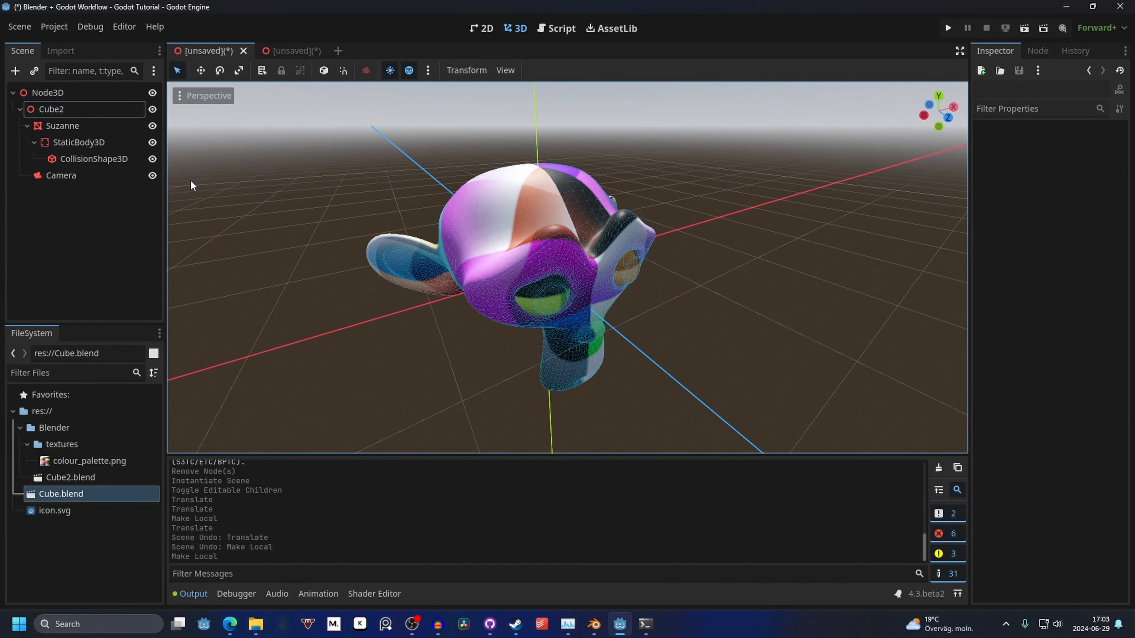
- Reload the current Godot project
click(63, 25)
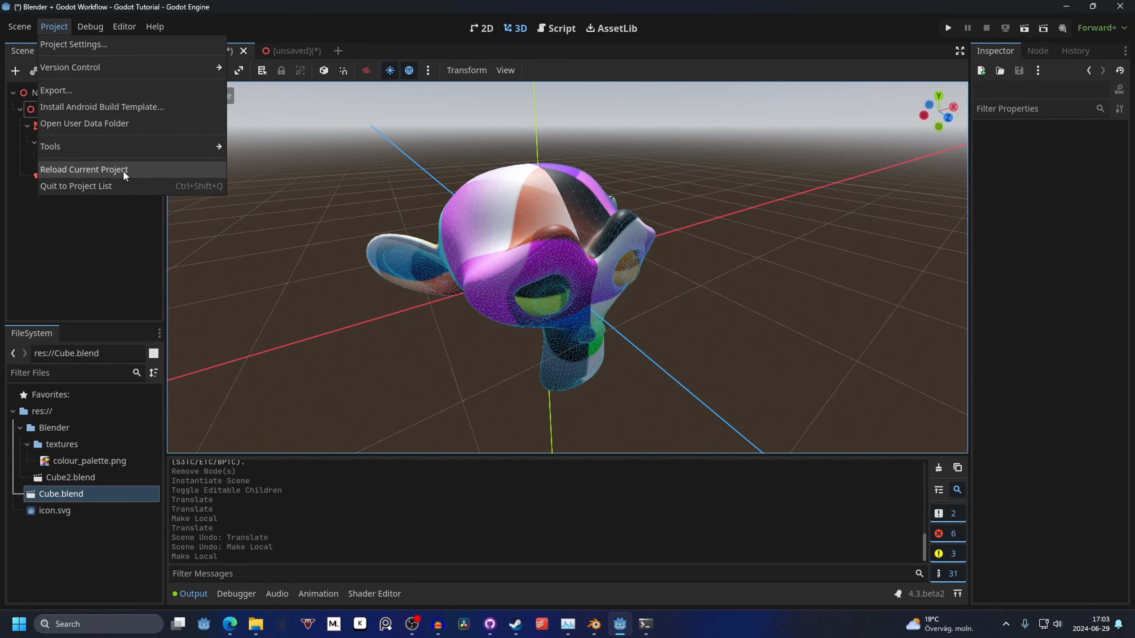
click(165, 170)
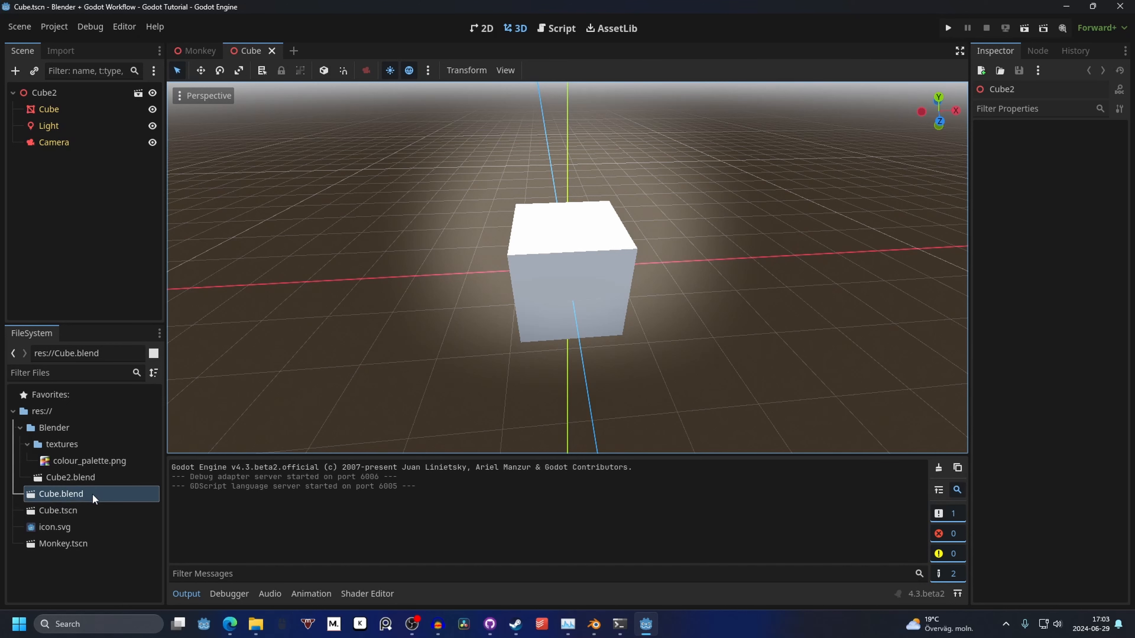
- Open the advanced import settings for Cube.blend and examine the scene options and cube preview
double_click(93, 495)
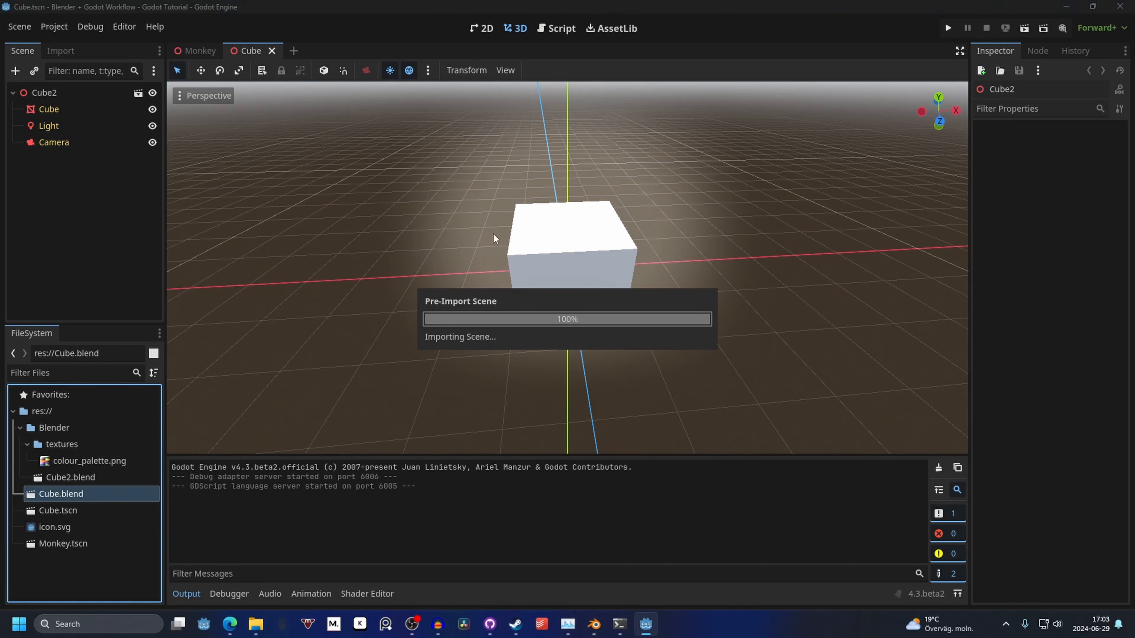
scroll(531, 342, down, 10)
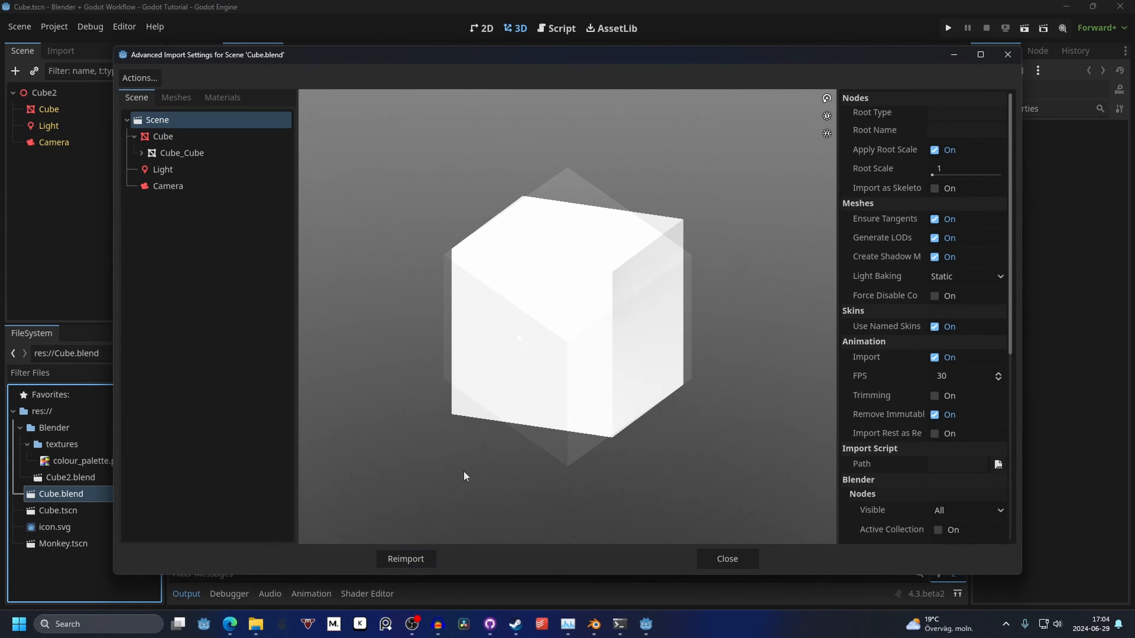
drag(613, 321, 598, 327)
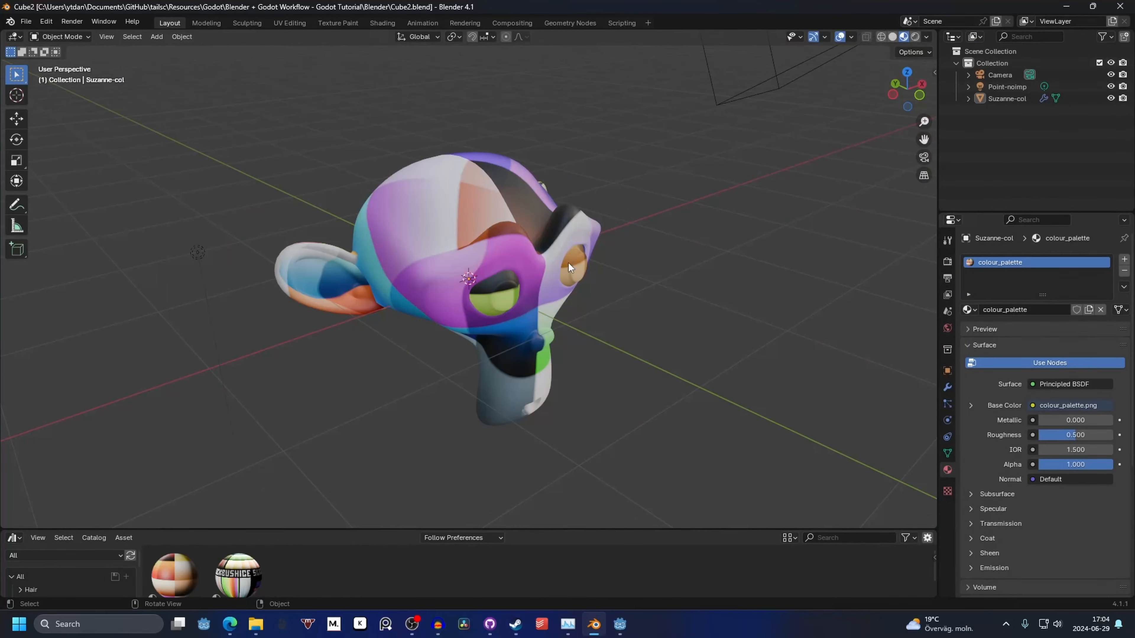
- Switch to Blender and try moving, scaling and rotating the Suzanne-col monkey, cancelling each transform
click(470, 266)
middle_drag(630, 336, 553, 300)
key(g)
key(r)
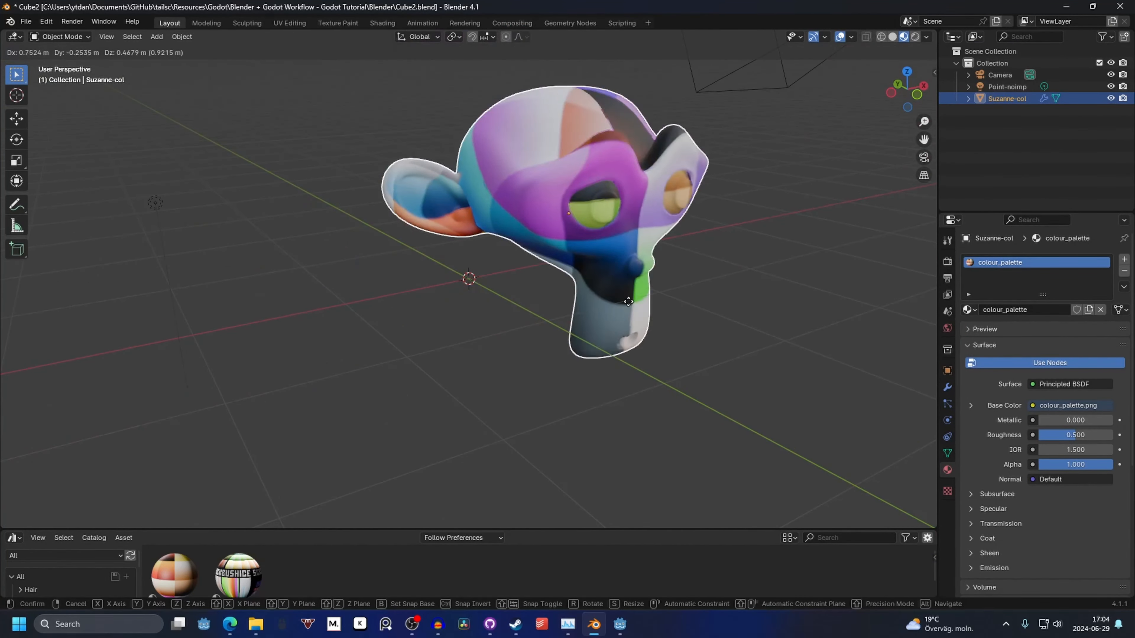
key(s)
right_click(550, 275)
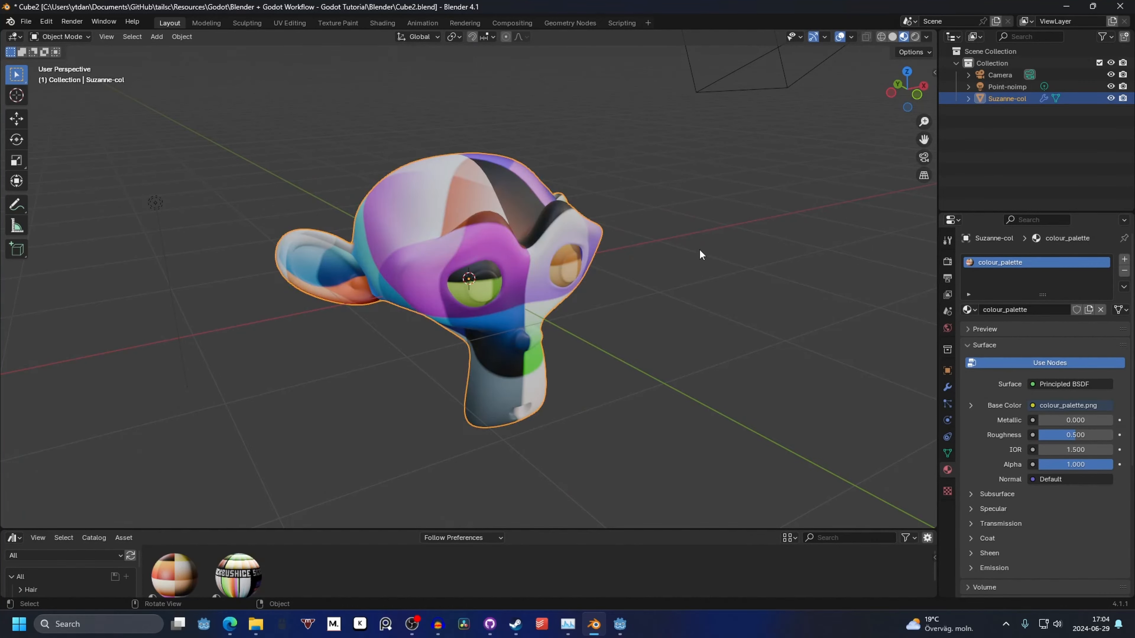
key(r)
right_click(534, 422)
- Switch back to Godot and filter the editor shortcuts by the name "begom"
mouse_move(621, 629)
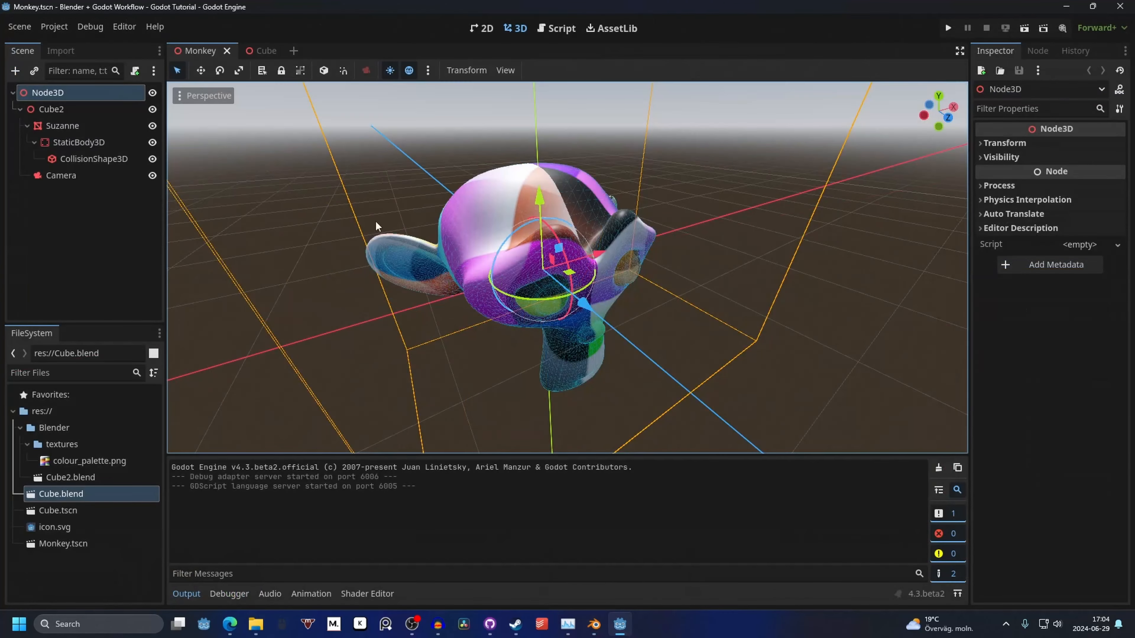
click(126, 26)
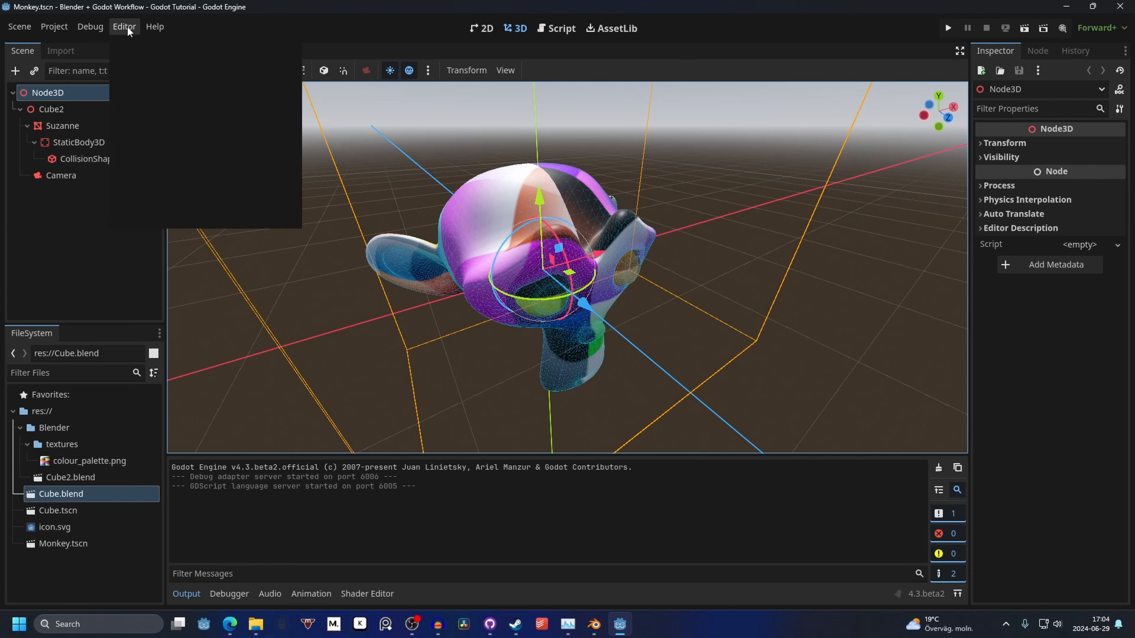
click(189, 45)
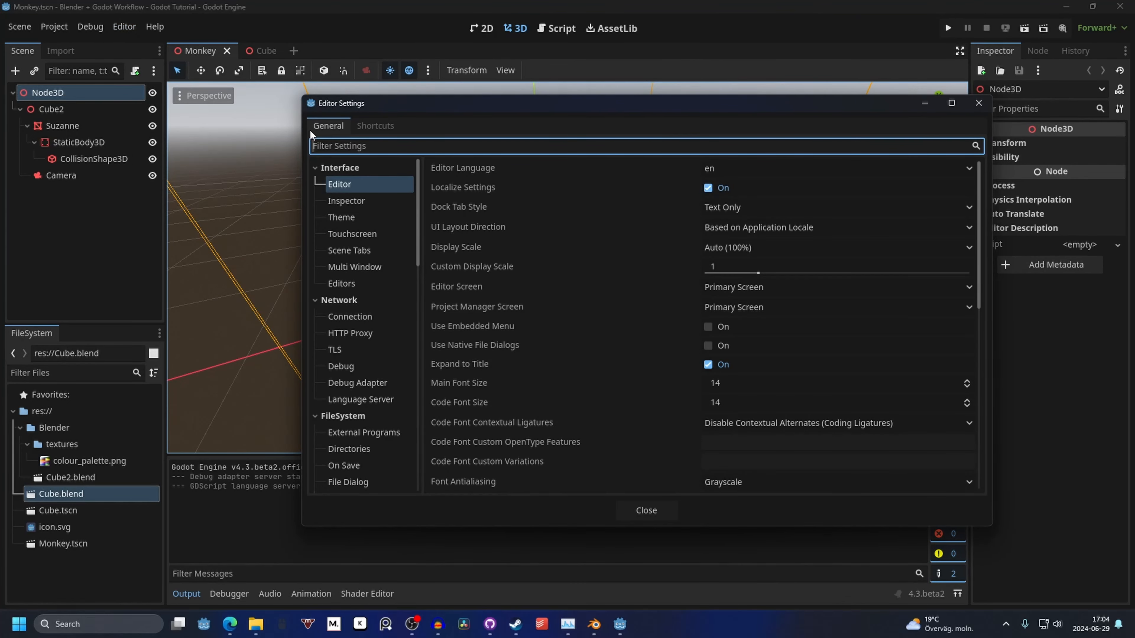
click(396, 126)
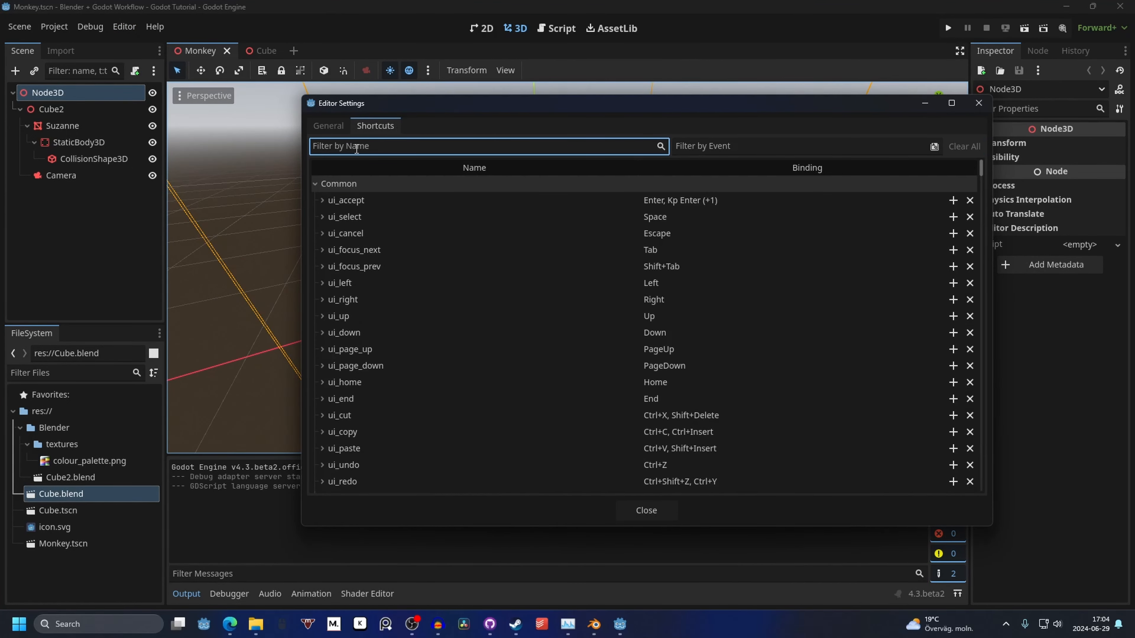
text(begom)
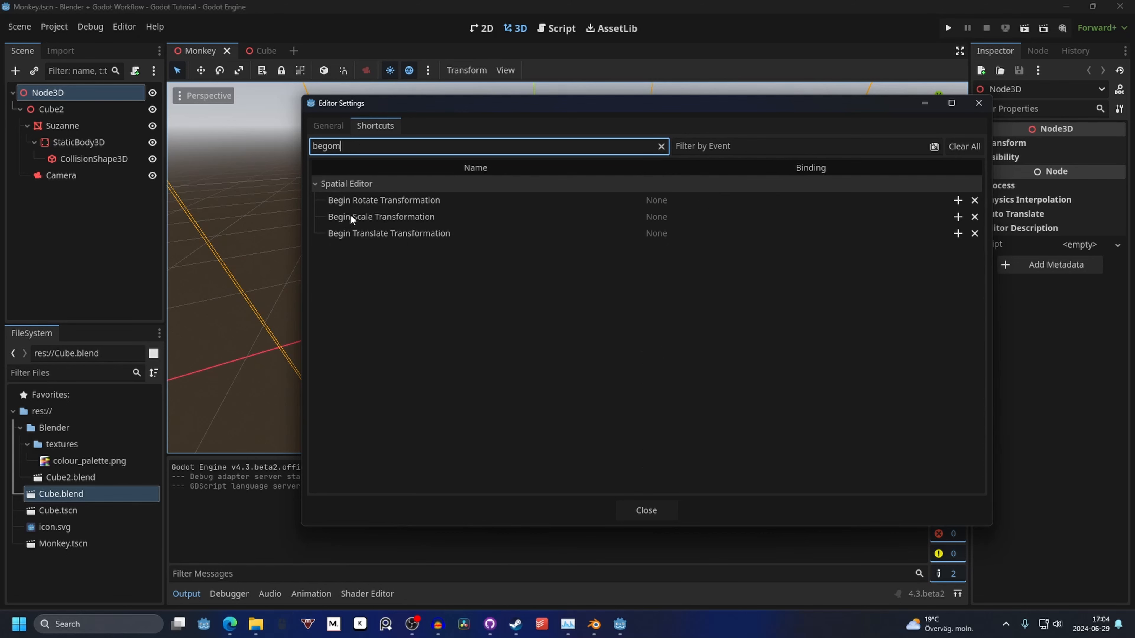
- Assign the R key as the shortcut for Begin Rotate Transformation
click(957, 200)
click(957, 201)
key(r)
click(503, 424)
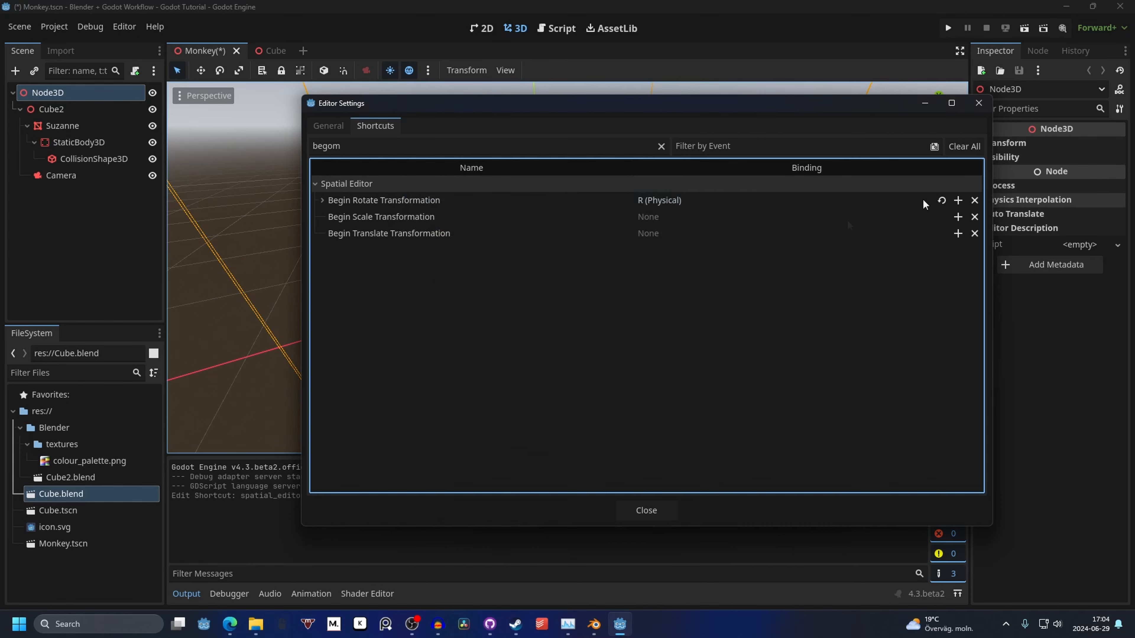
- Assign S to Begin Scale Transformation and G to Begin Translate Transformation, and close the editor settings
click(959, 216)
key(s)
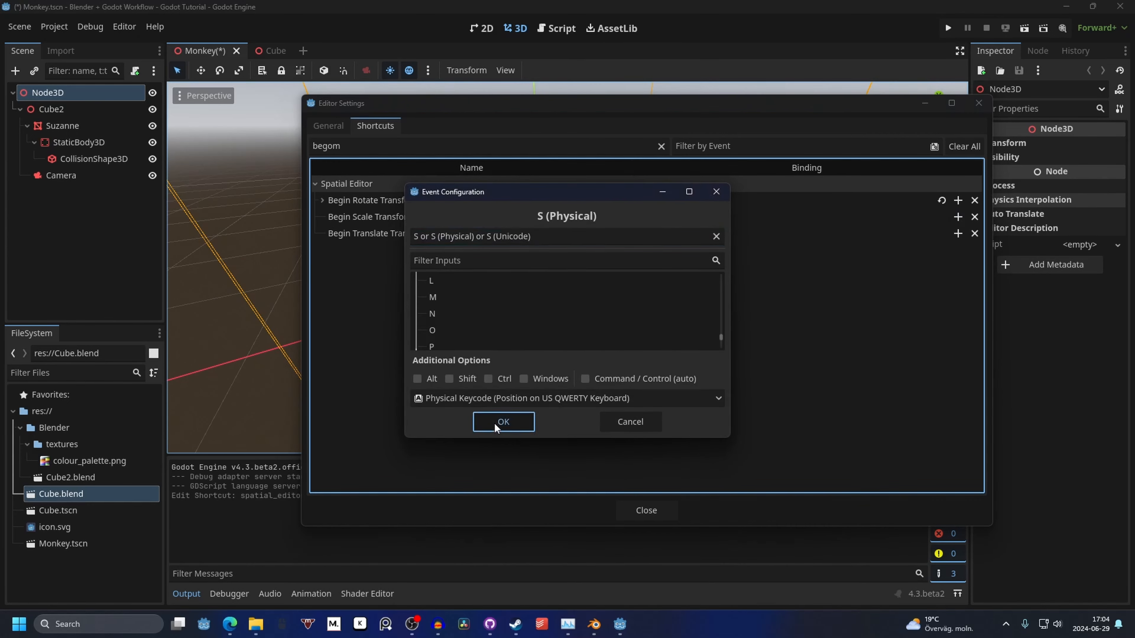
click(496, 423)
click(958, 233)
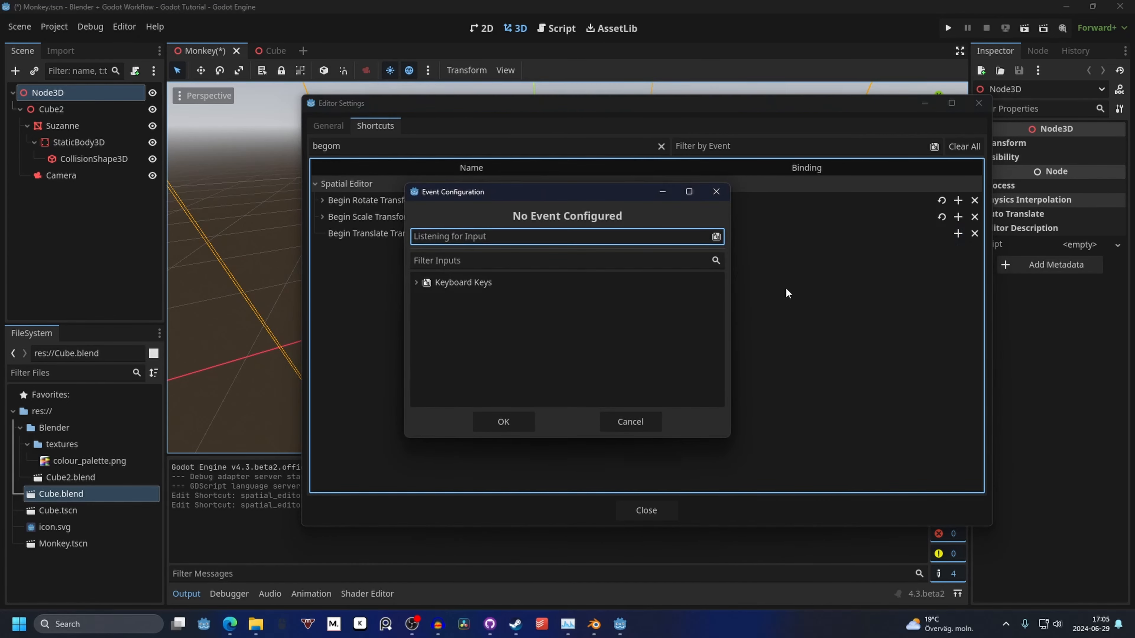
key(g)
click(511, 427)
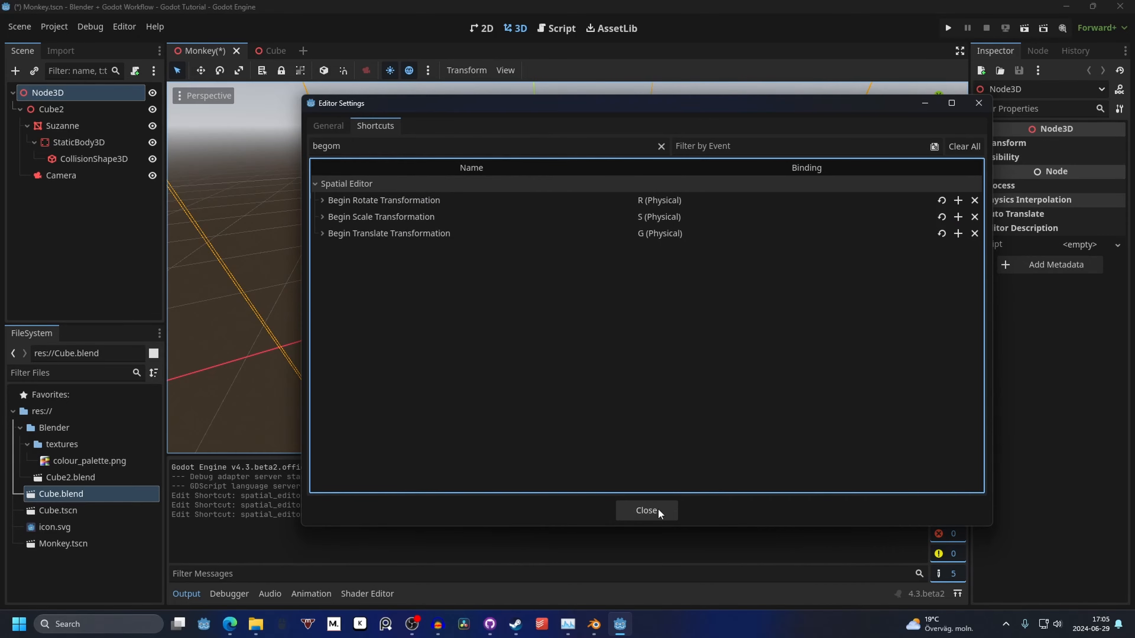
click(658, 509)
- Collapse the Cube2 branch in the scene tree and select the Cube2 node
click(20, 109)
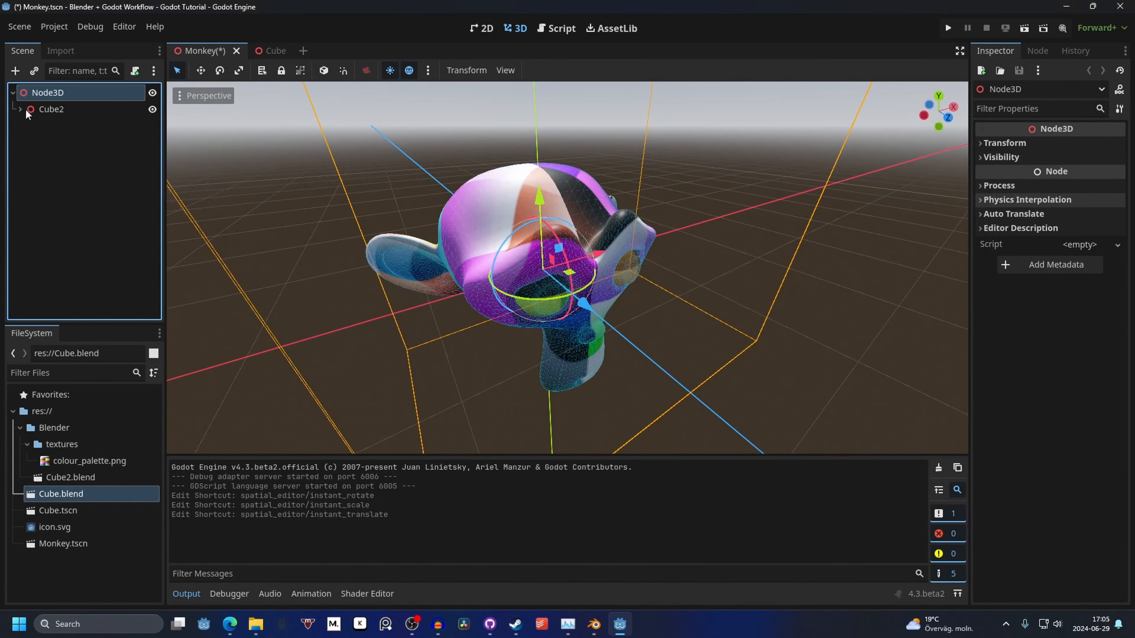
click(51, 109)
scroll(704, 222, down, 5)
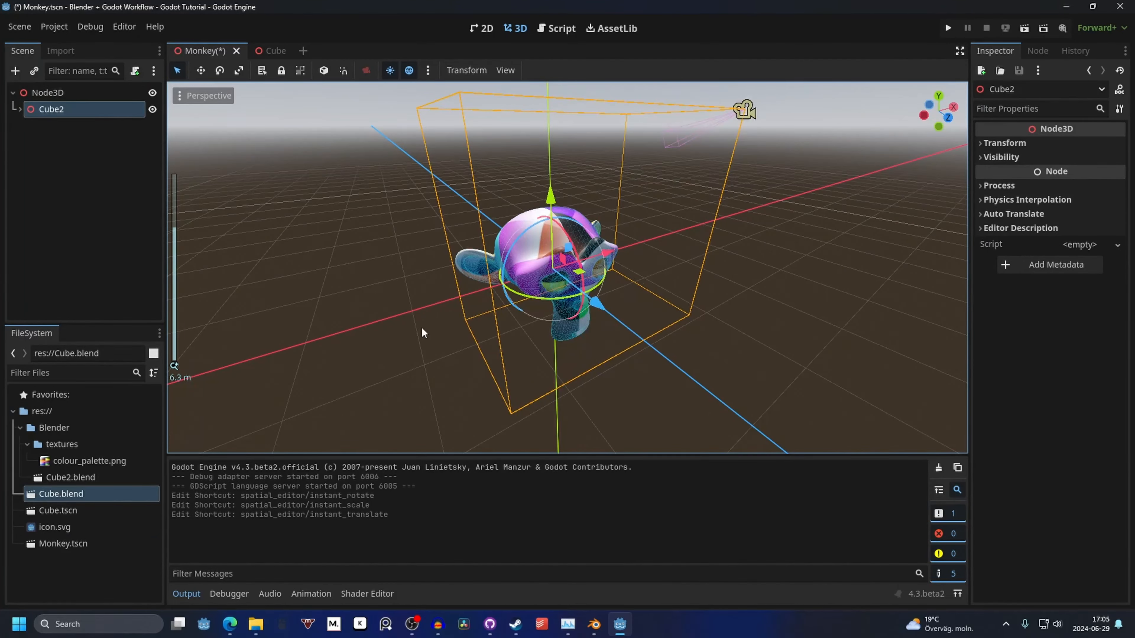
- Try moving, scaling and rotating Cube2 with the new transform shortcuts, cancelling each transform
key(g)
right_click(708, 275)
key(s)
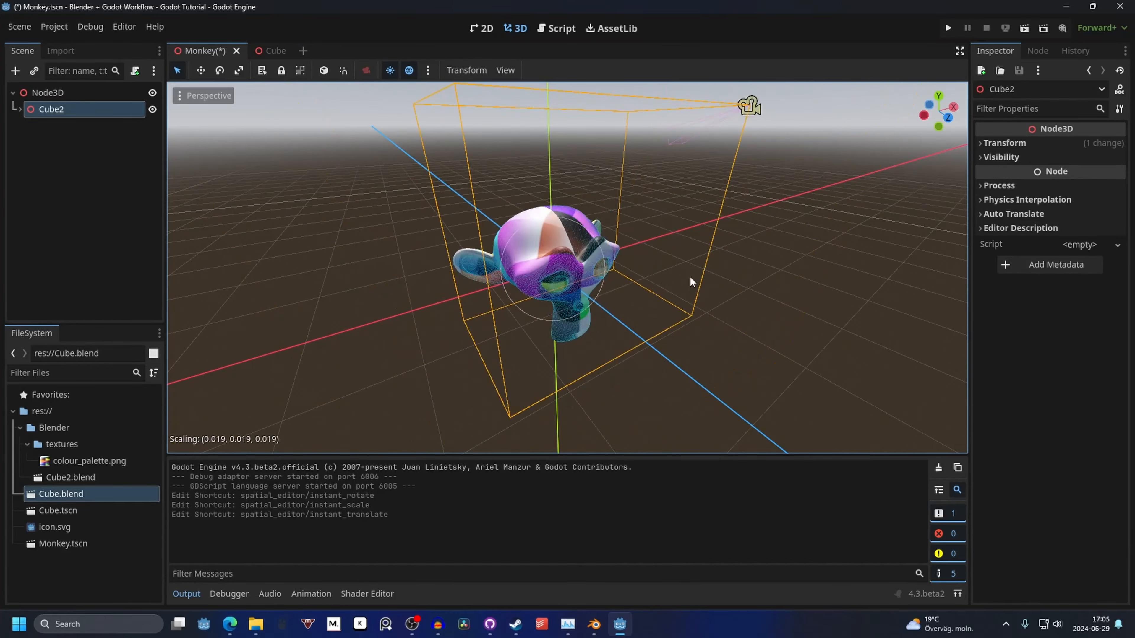
right_click(782, 249)
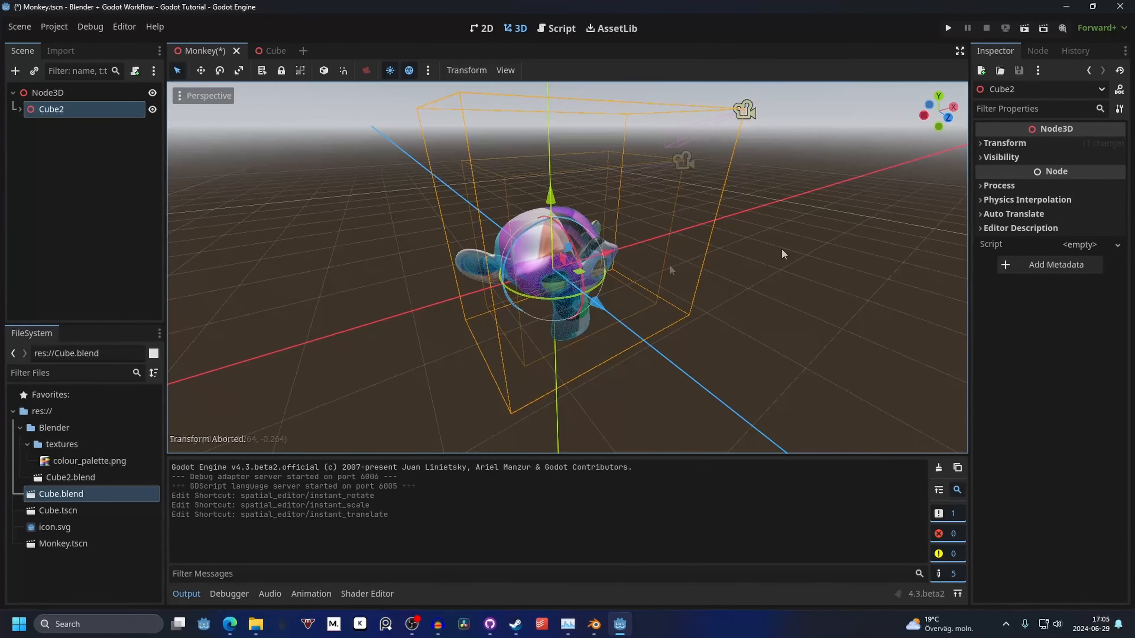
key(r)
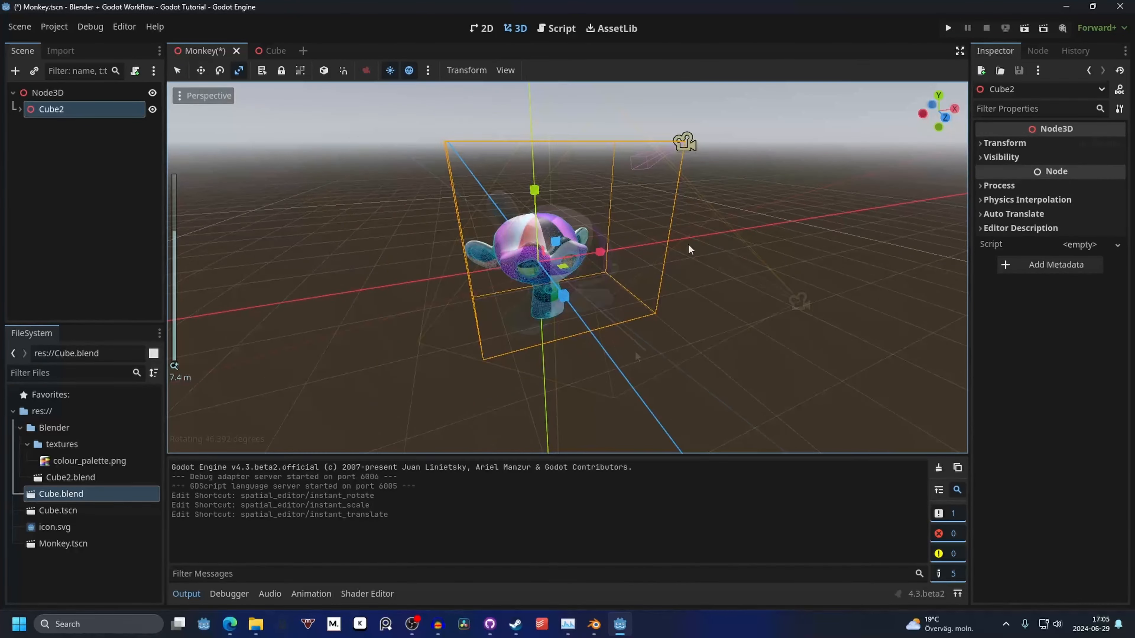
scroll(647, 247, up, 4)
middle_drag(623, 251, 657, 247)
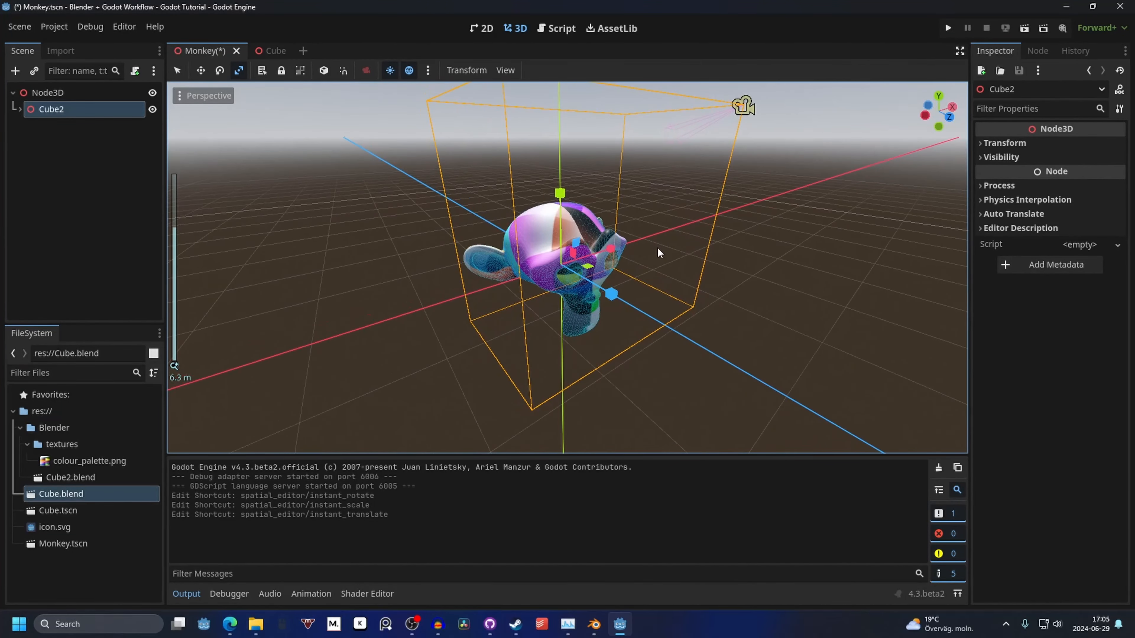
- Rotate Cube2 by about 45 degrees in the view, trying a move and a scale as well
key(g)
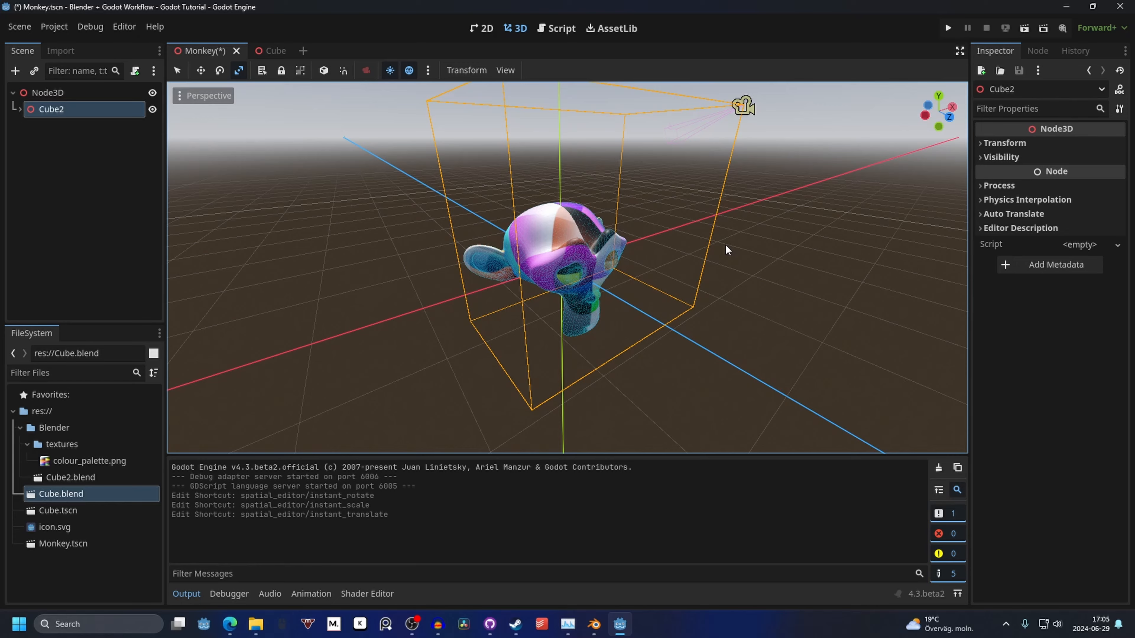
key(r)
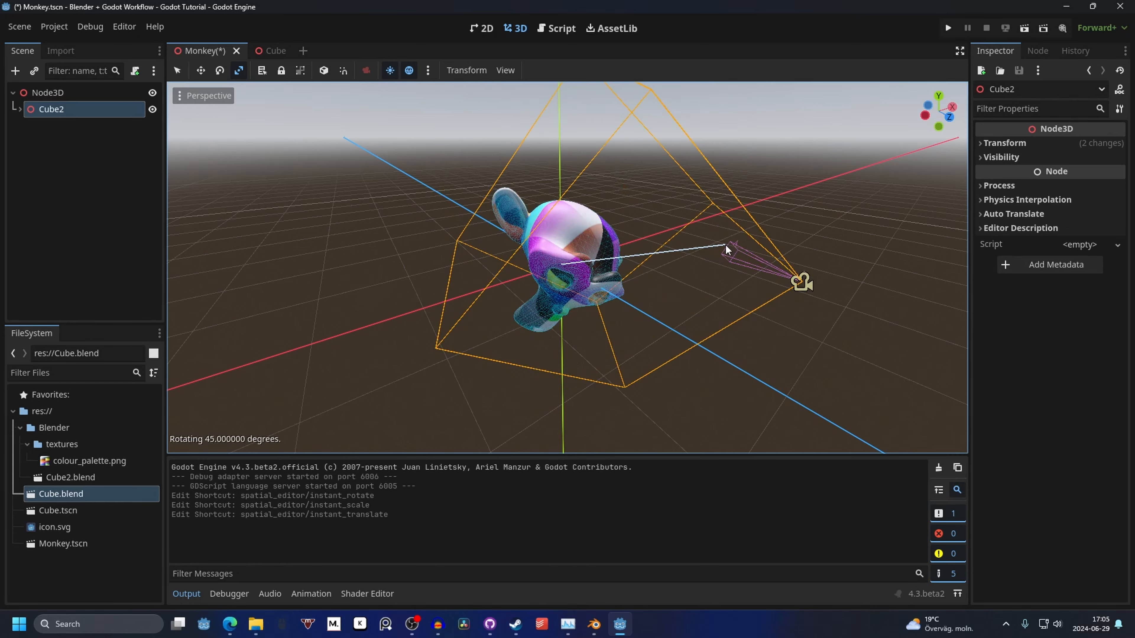
key(s)
key(Escape)
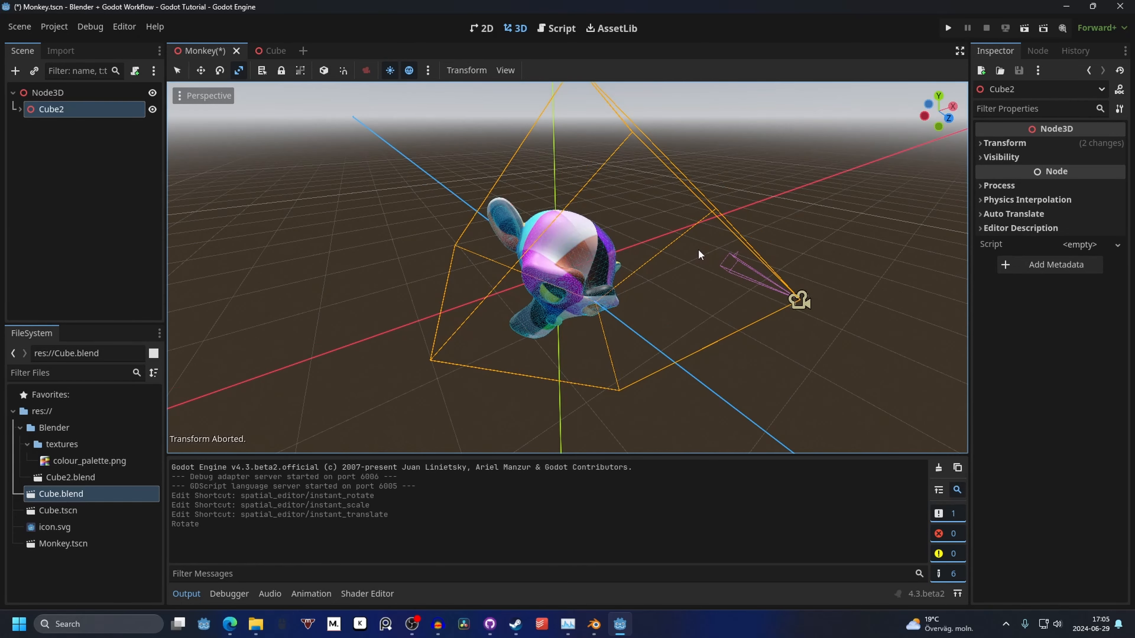
- Scale Cube2 with an axis constraint, switching from the X to the Y axis, and inspect its shape
key(s)
key(x)
key(y)
click(667, 240)
scroll(667, 240, down, 3)
middle_drag(667, 240, 734, 242)
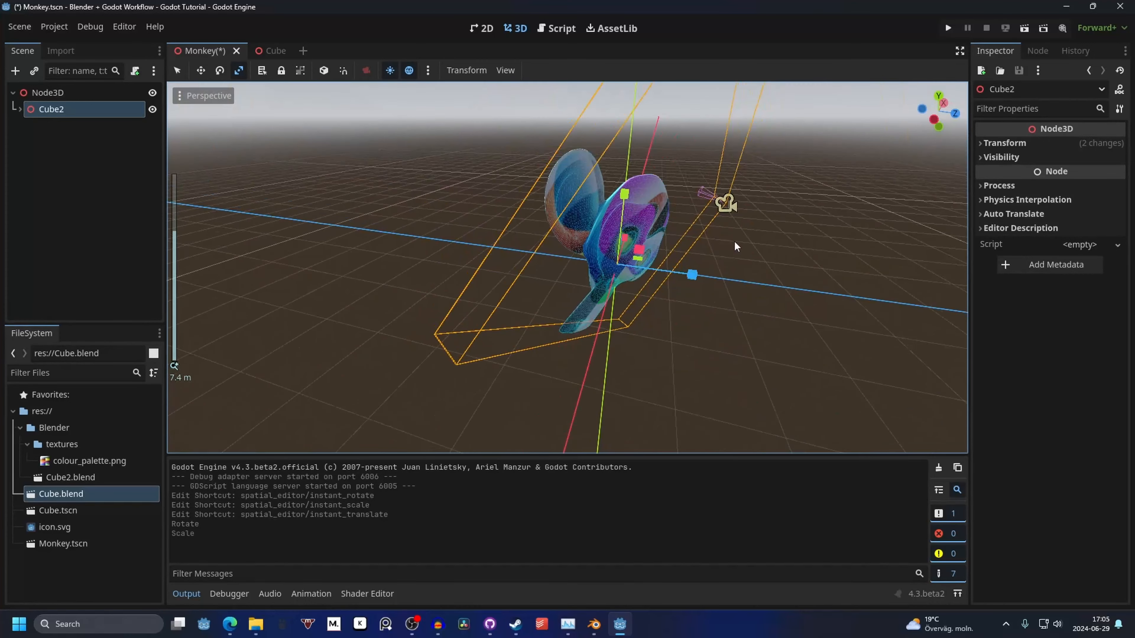
- Try moving Cube2 along the Z axis, cancel the move, and inspect the monkey from other angles
key(g)
key(z)
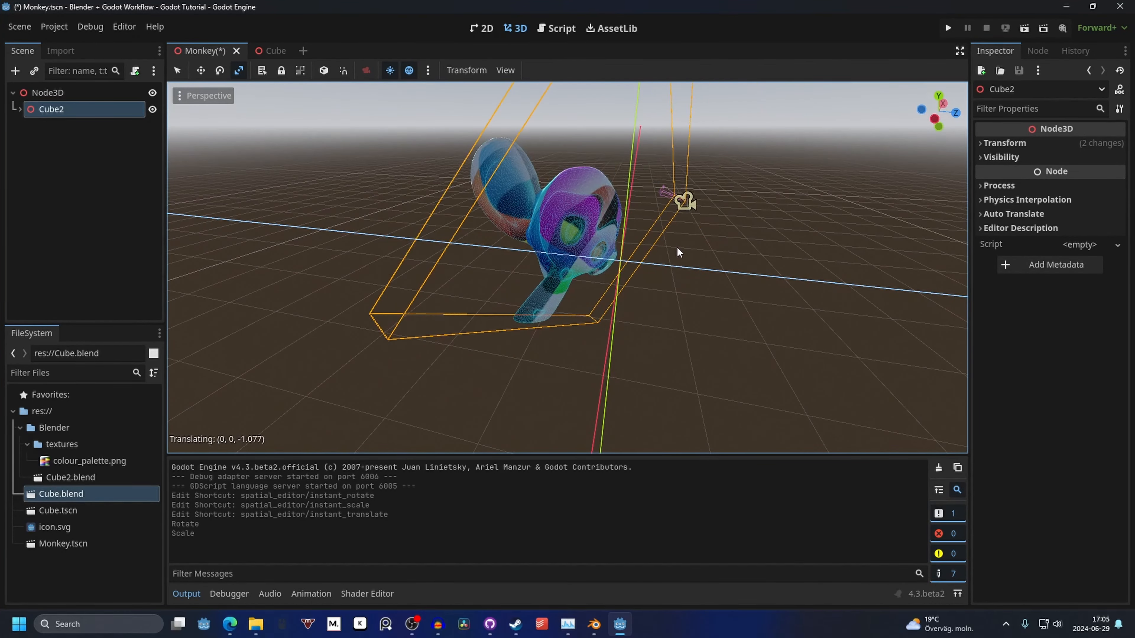
key(Escape)
middle_drag(714, 236, 619, 240)
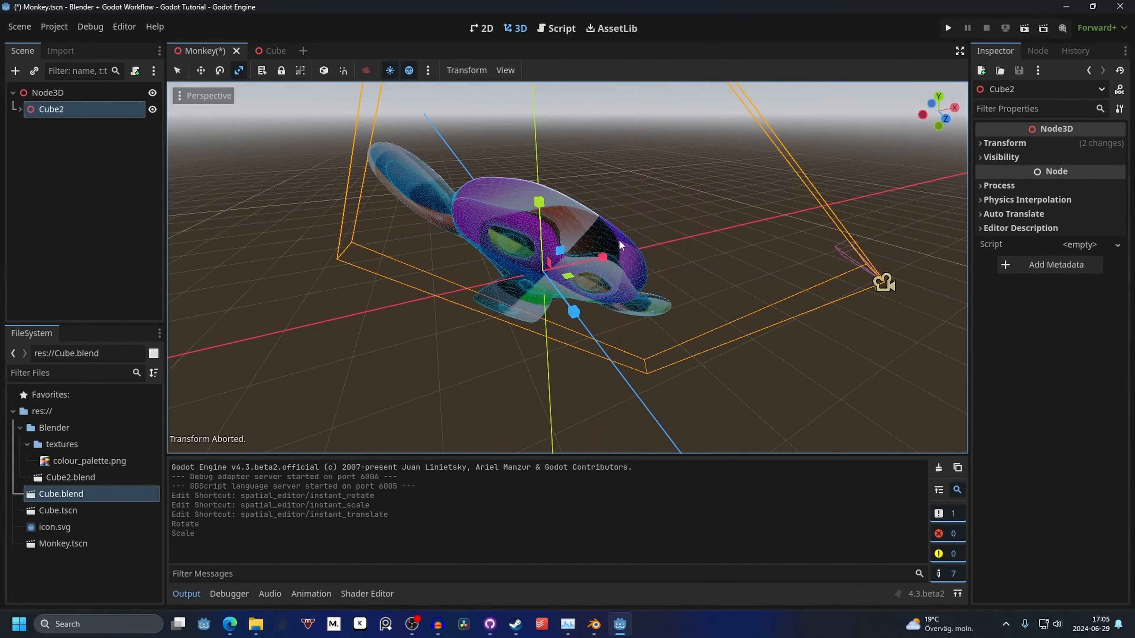
middle_drag(336, 309, 726, 254)
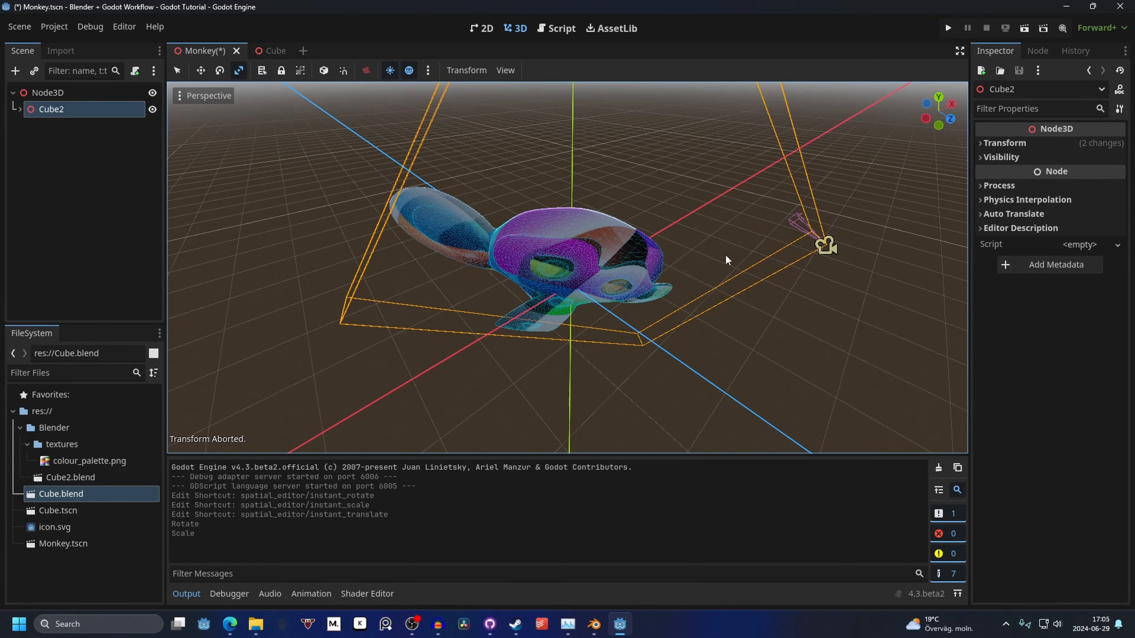
- Undo the scale and the rotation applied to Cube2
key(ctrl+z)
key(ctrl+z)
scroll(666, 259, up, 3)
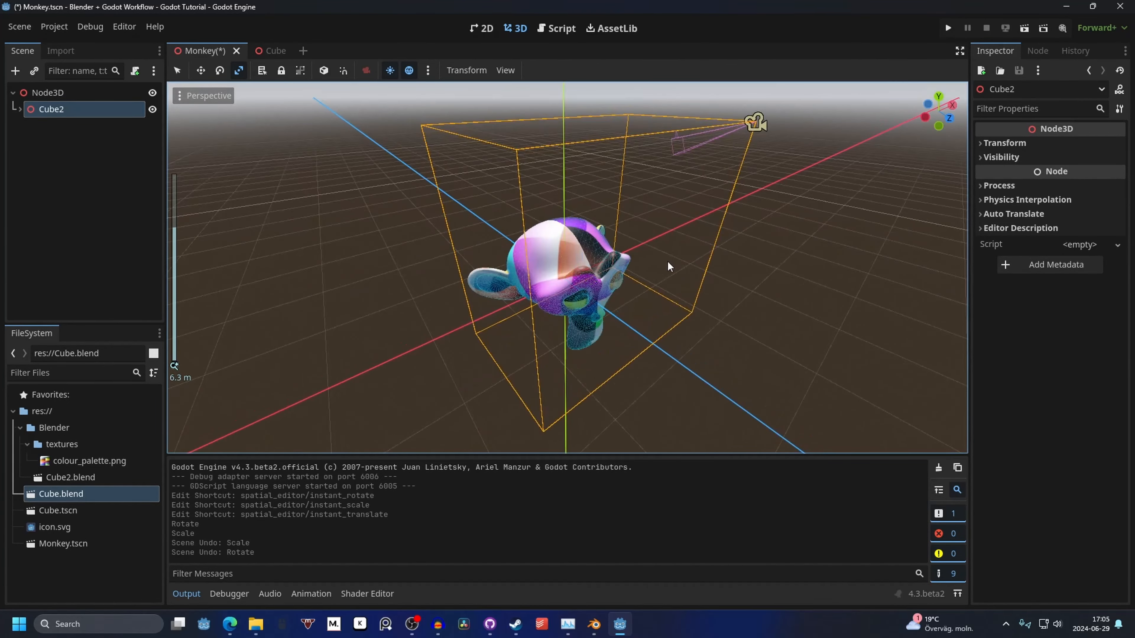
- Try moving Cube2 along the X, Y and Z axes in turn and scaling it uniformly, without keeping the transforms
key(g)
key(x)
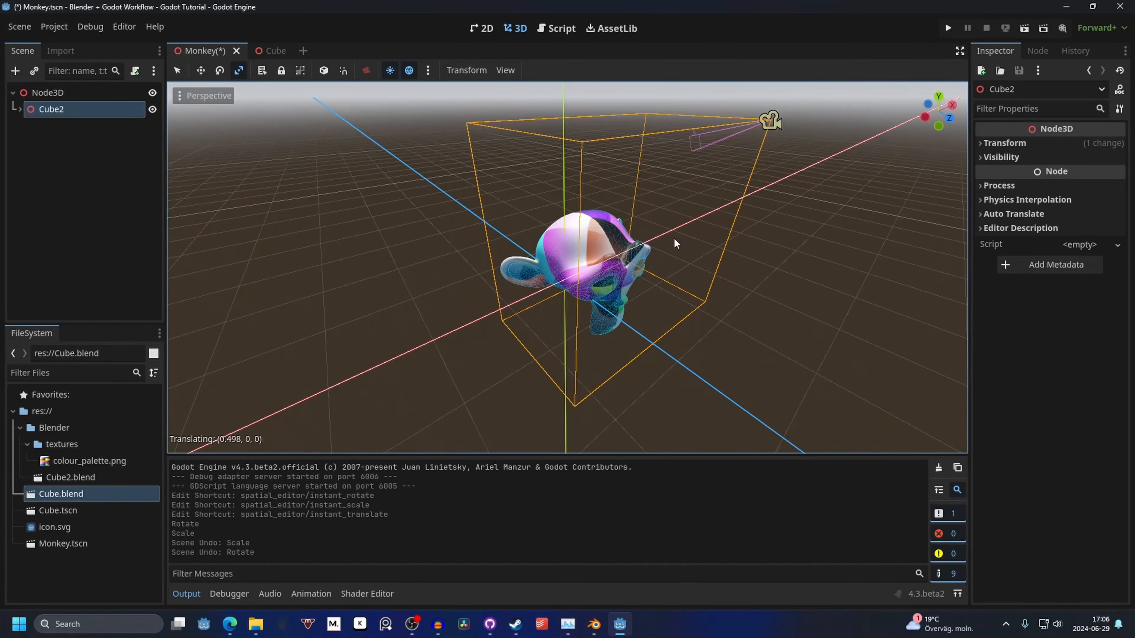
key(y)
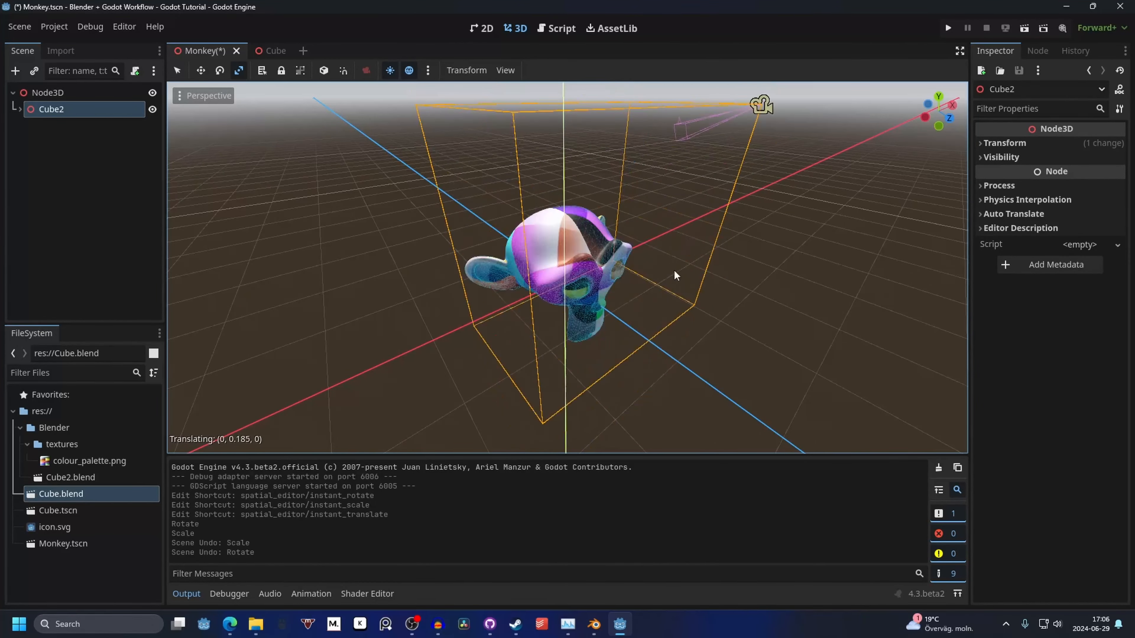
key(z)
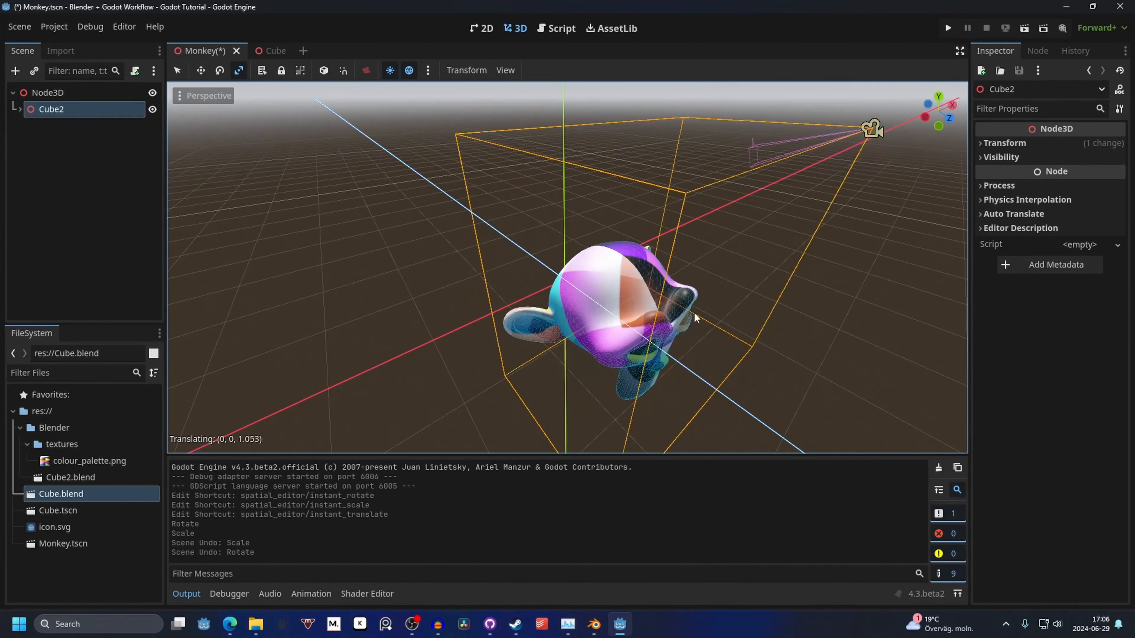
key(s)
scroll(599, 273, up, 1)
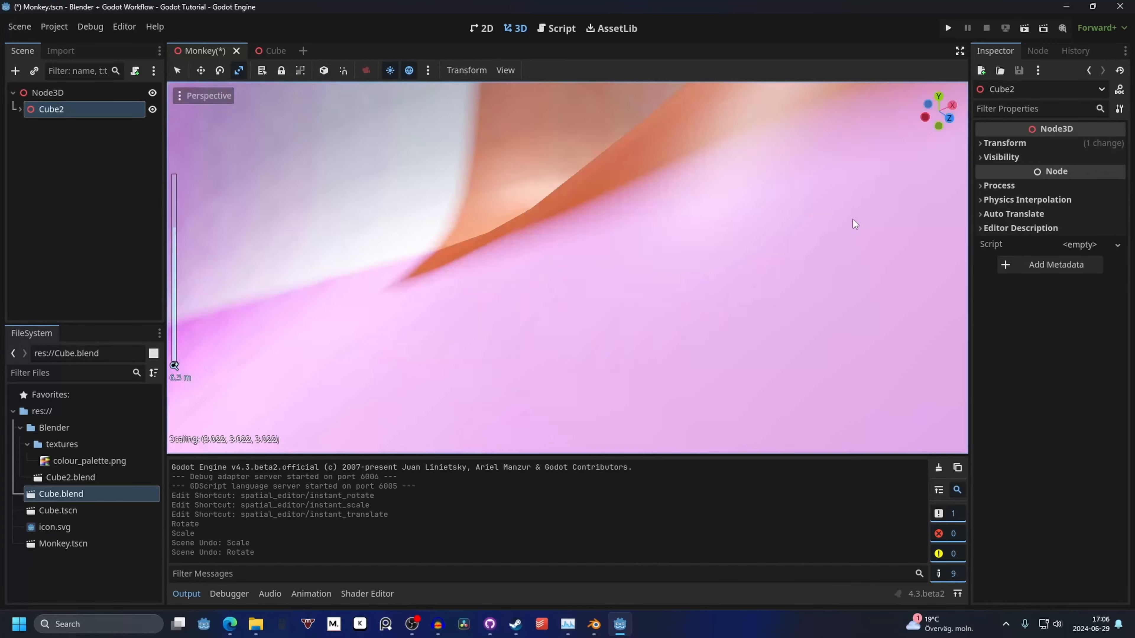
scroll(777, 224, down, 4)
right_click(691, 218)
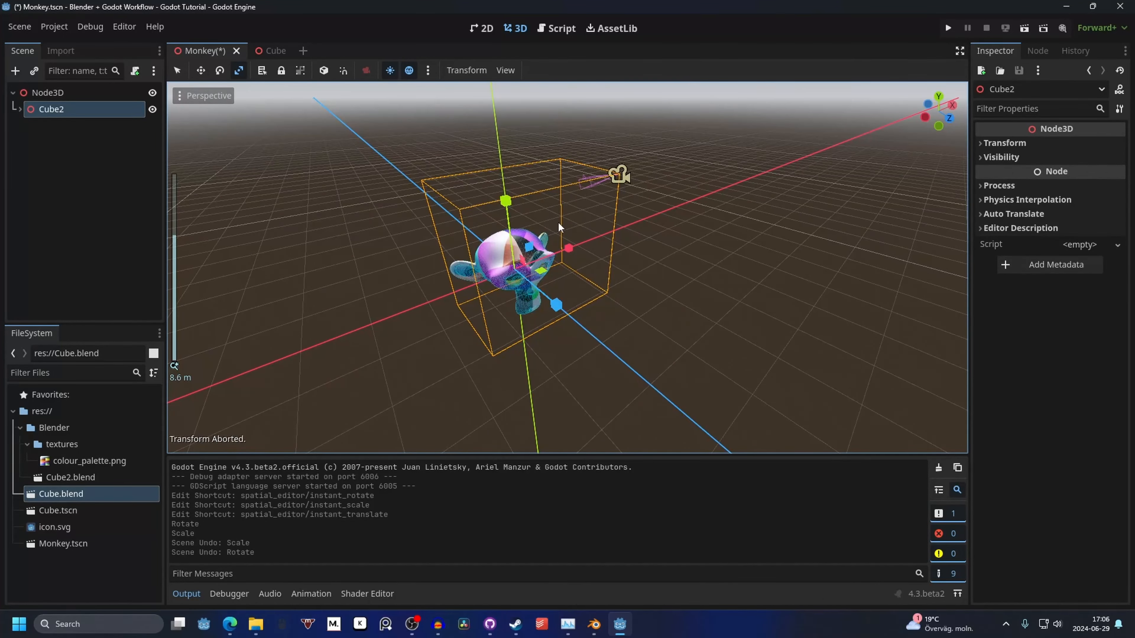
- Scale Cube2 along the Z axis only and inspect the stretched monkey from another angle
key(s)
key(z)
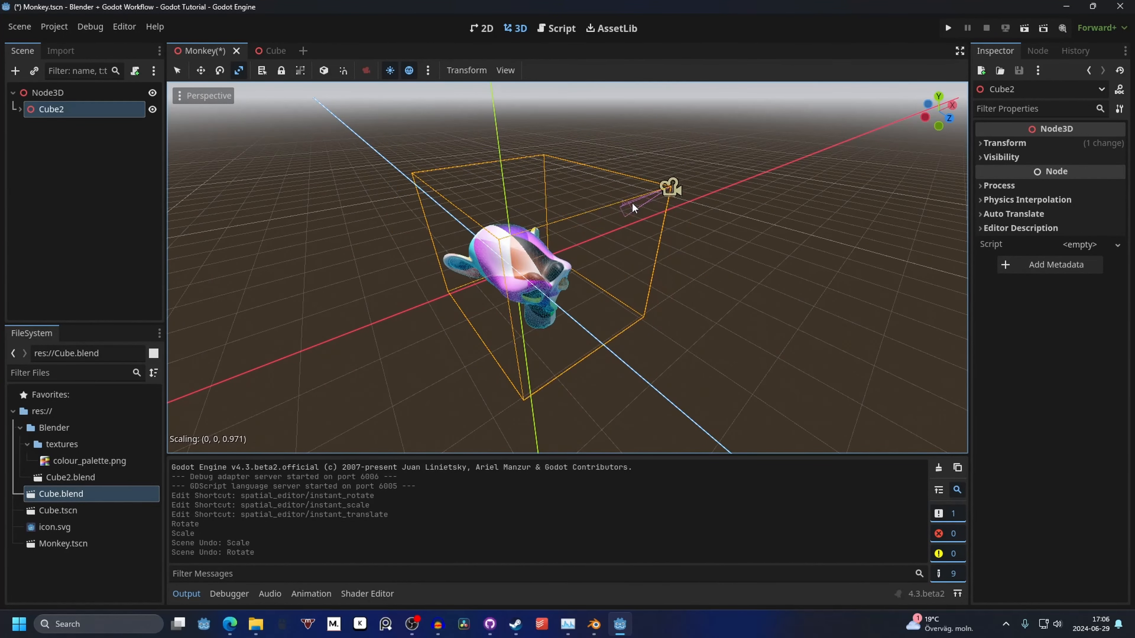
right_click(626, 202)
middle_drag(626, 202, 718, 202)
- Rotate Cube2 freely in the view plane and inspect the monkey up close from the front
key(r)
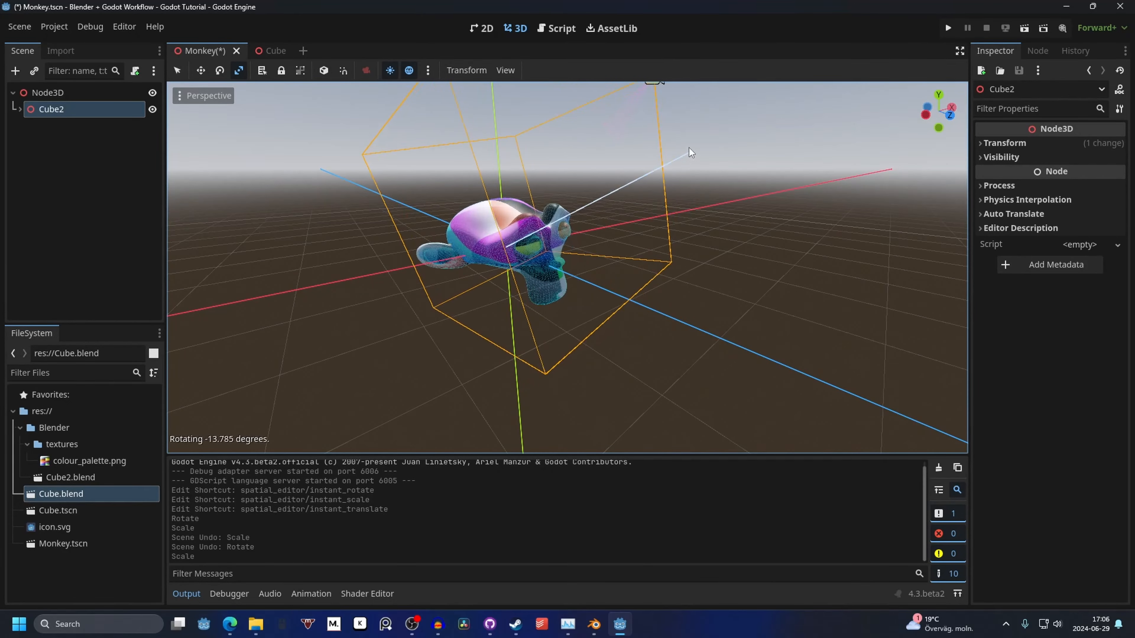
click(591, 221)
middle_drag(590, 220, 438, 237)
scroll(438, 236, up, 4)
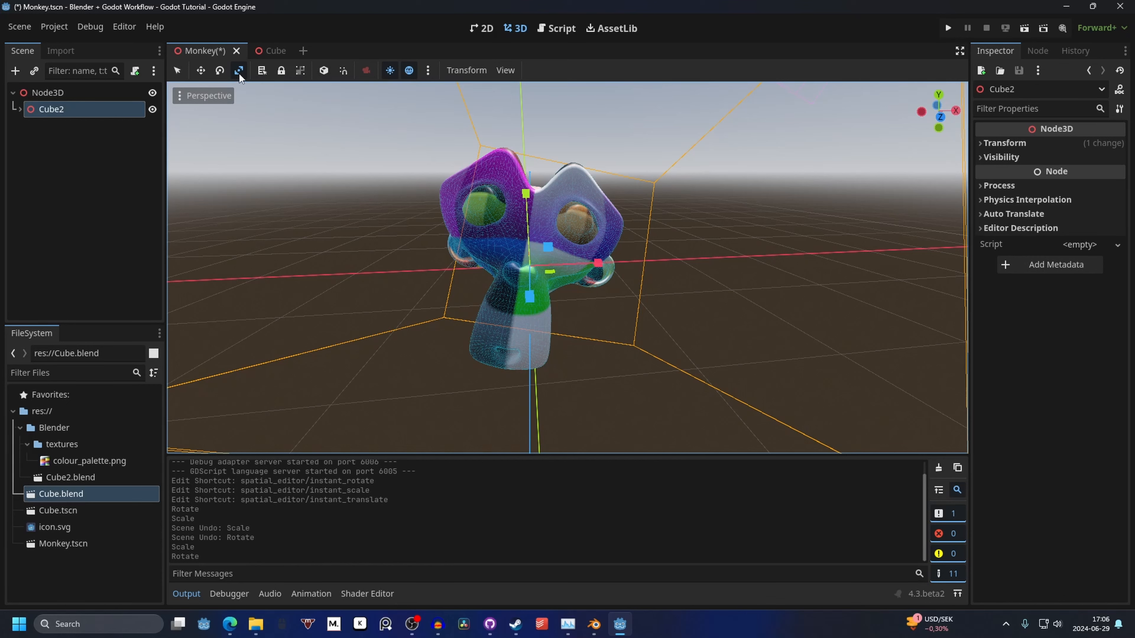
- Try moving Cube2 along the X axis with the gizmo and scaling it along X in scale mode, undoing each transform
click(174, 70)
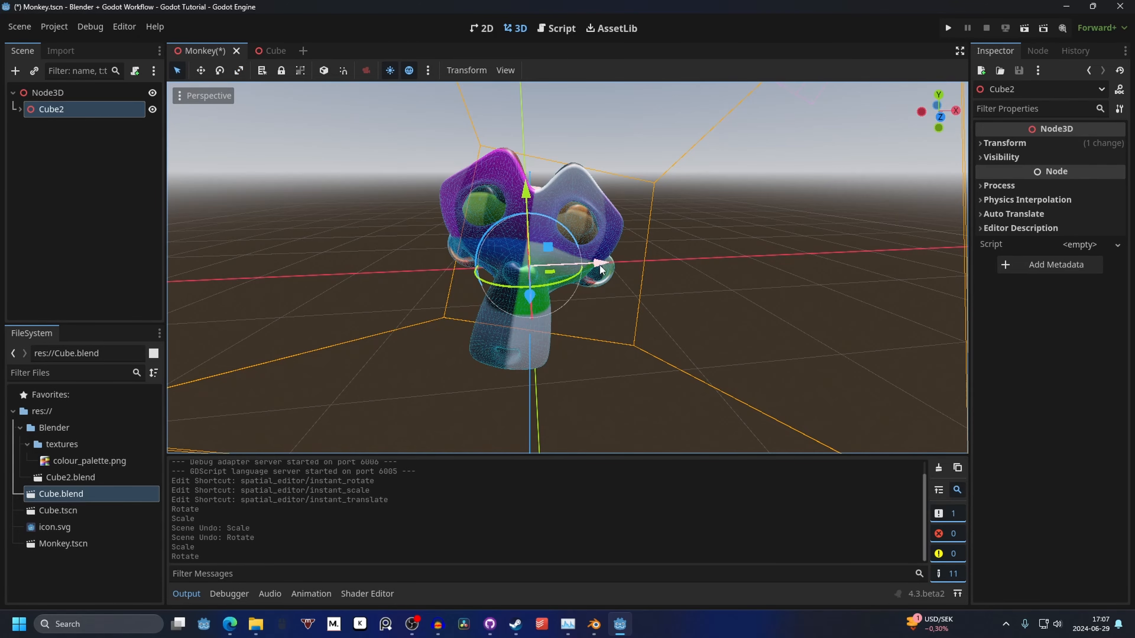
drag(599, 265, 640, 265)
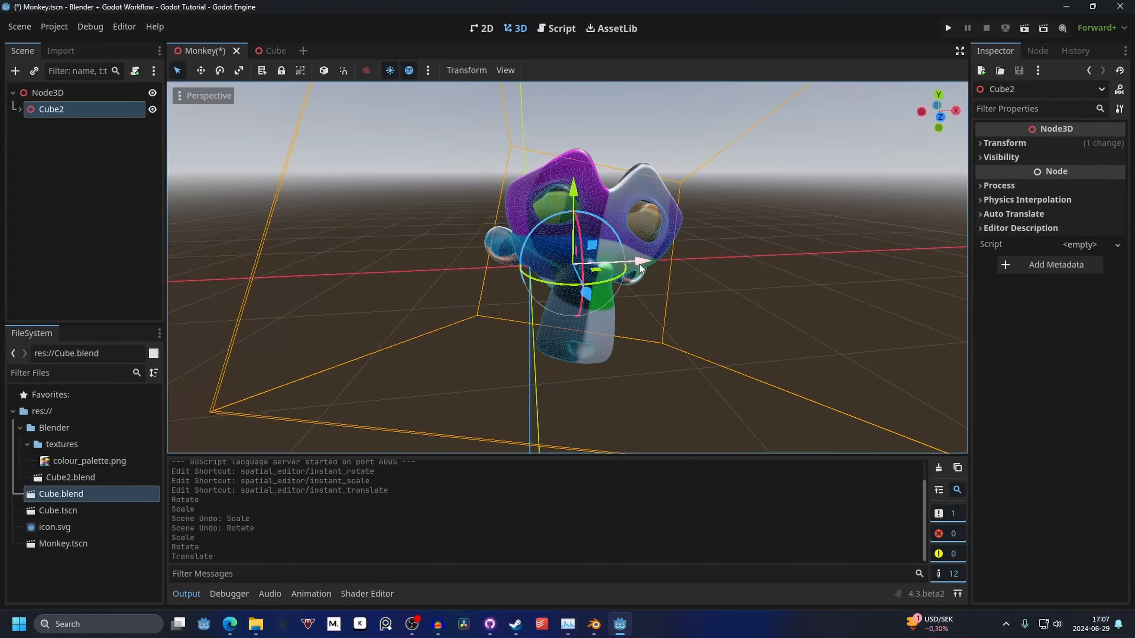
key(ctrl+z)
click(239, 71)
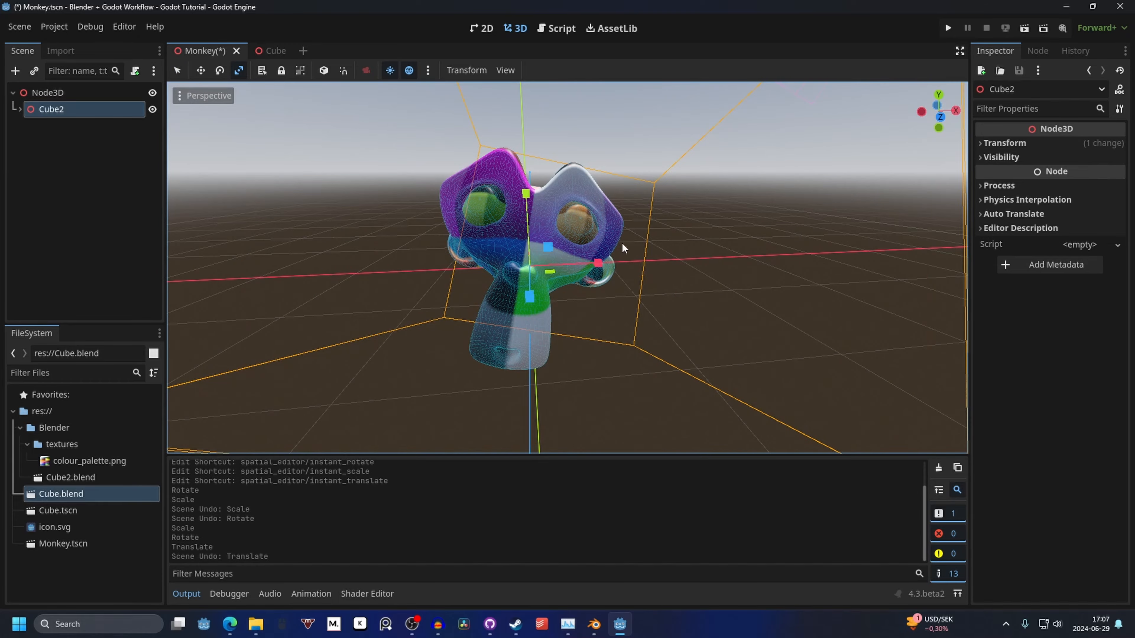
drag(607, 264, 130, 32)
key(ctrl+z)
- Find "scale mode" in the editor shortcuts and remove the Spatial Editor's Scale Mode binding
click(127, 31)
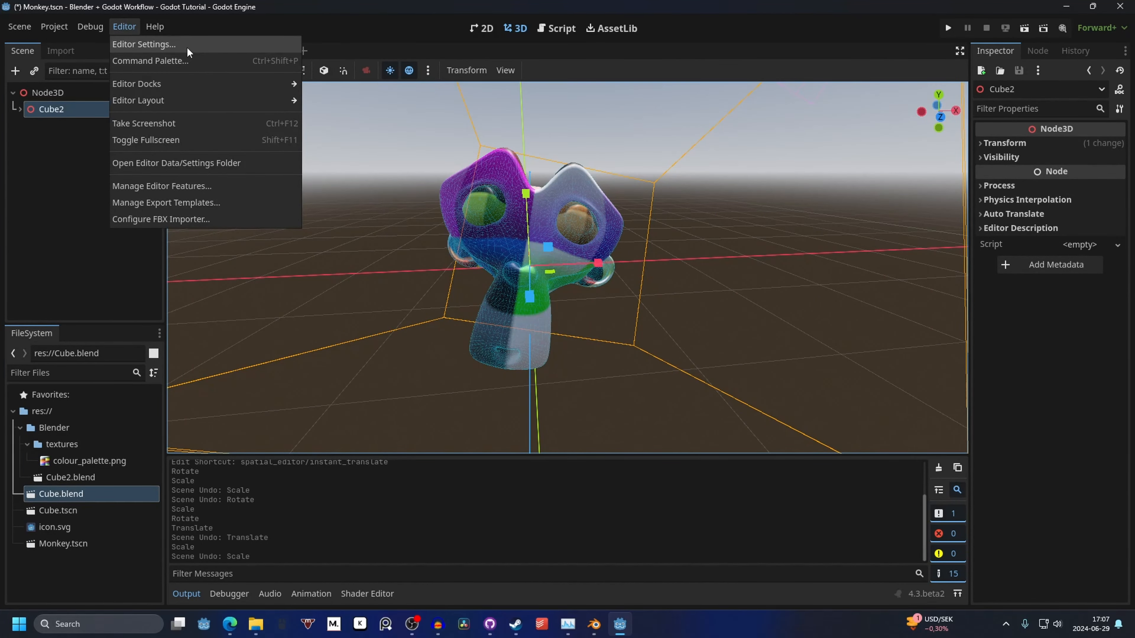
click(196, 44)
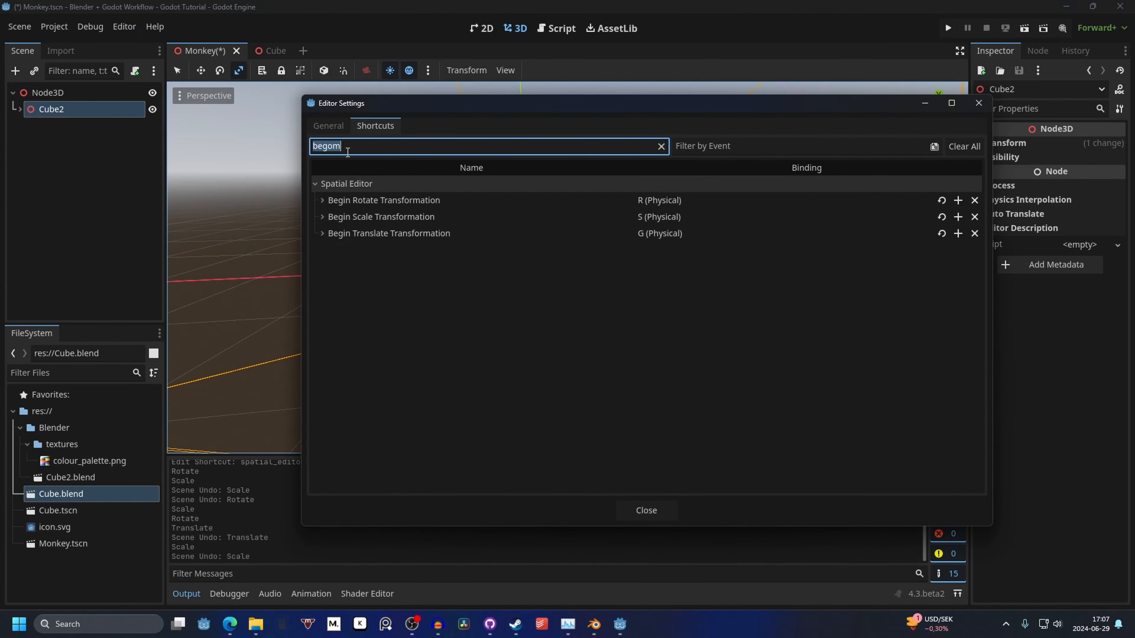
text(scale mode)
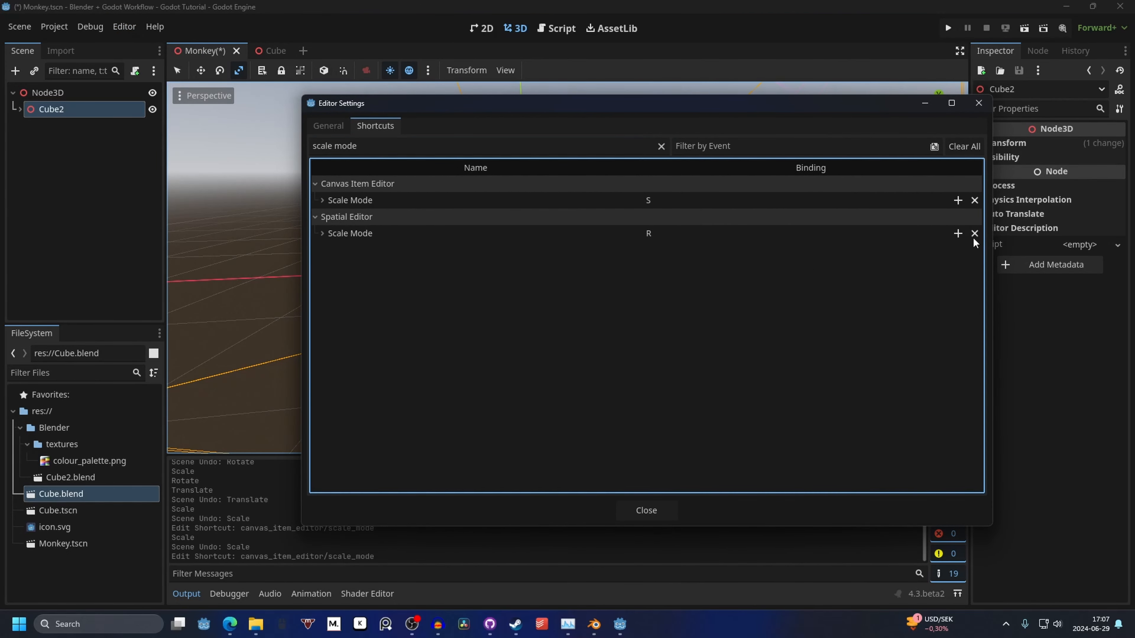
click(975, 234)
click(626, 511)
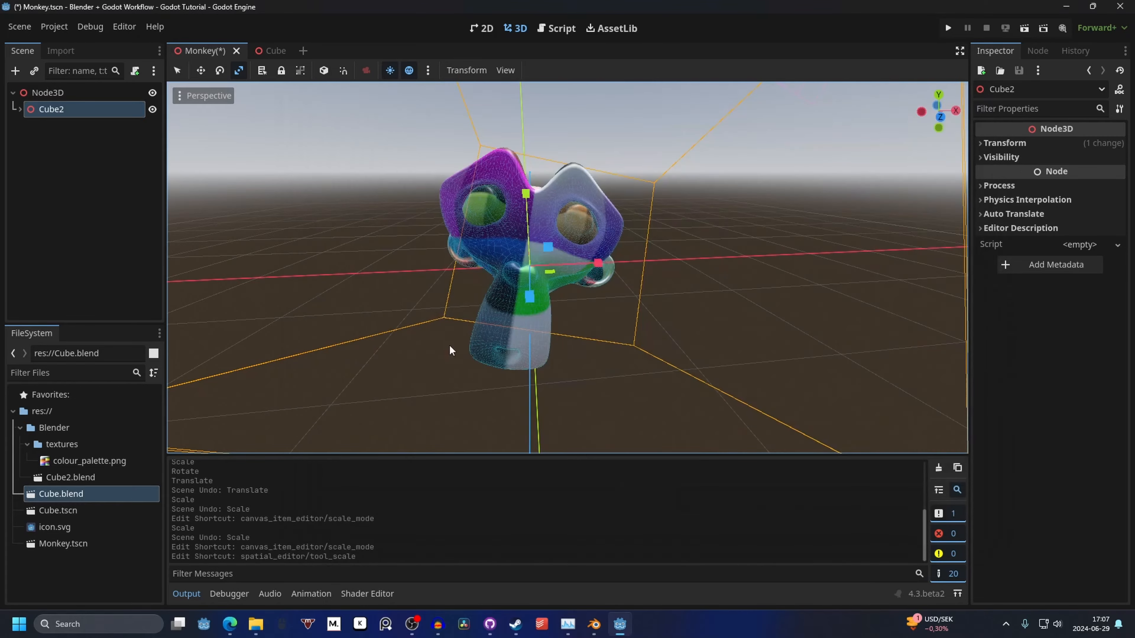
- Try stretching Cube2 along the X axis with the scale gizmo and undo it
drag(598, 263, 654, 263)
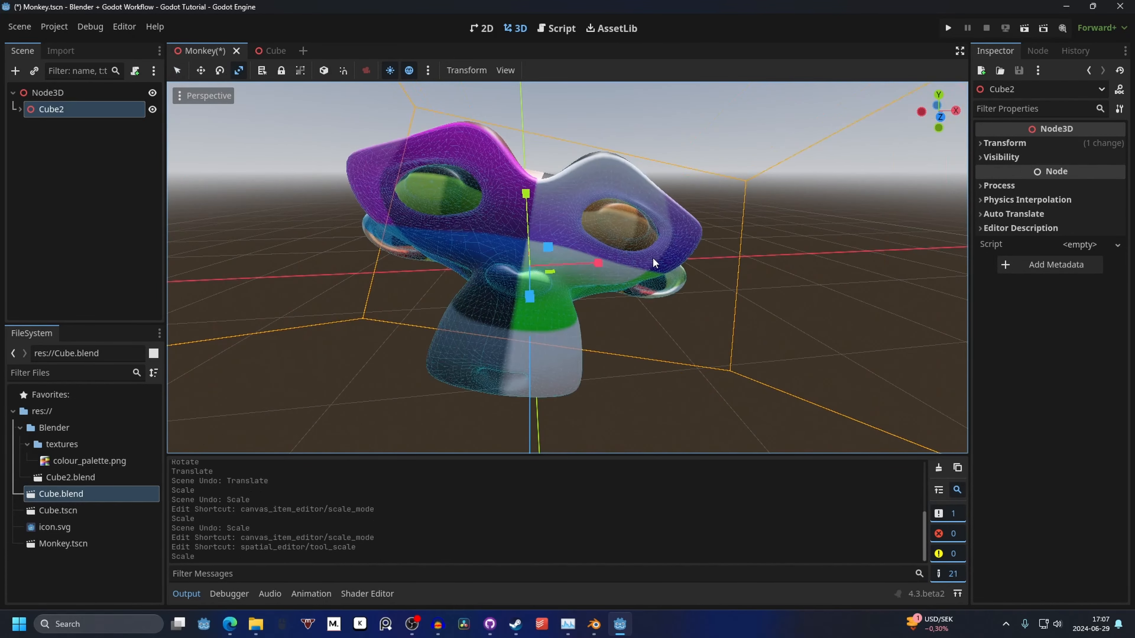
key(ctrl+z)
- Return to select mode and rotate Cube2 freely with the instant rotate transform
click(178, 70)
key(r)
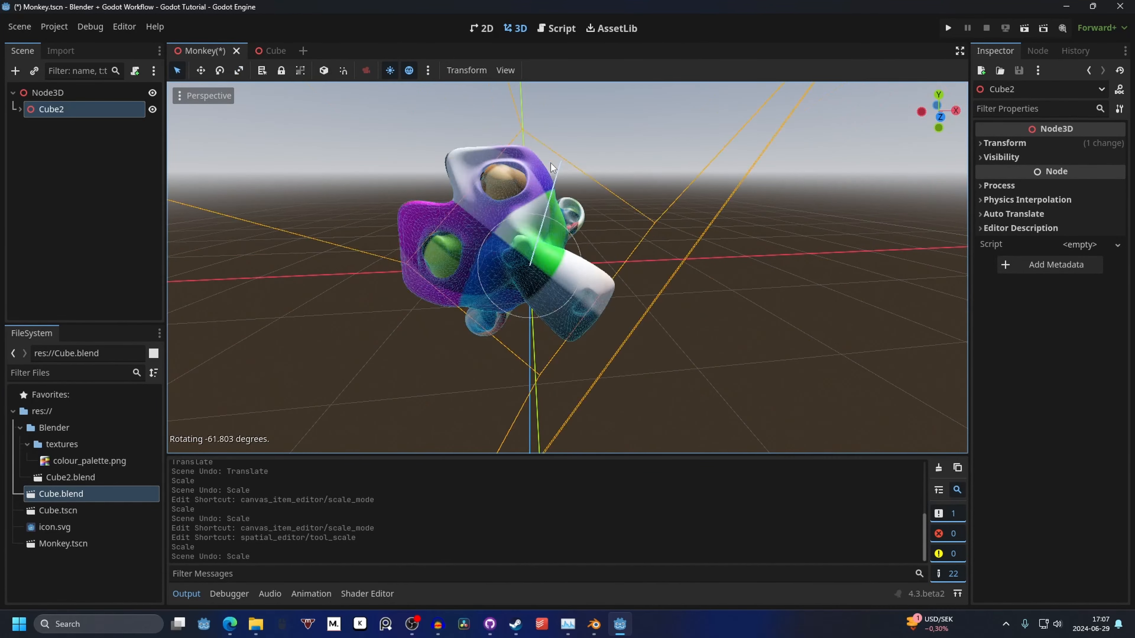